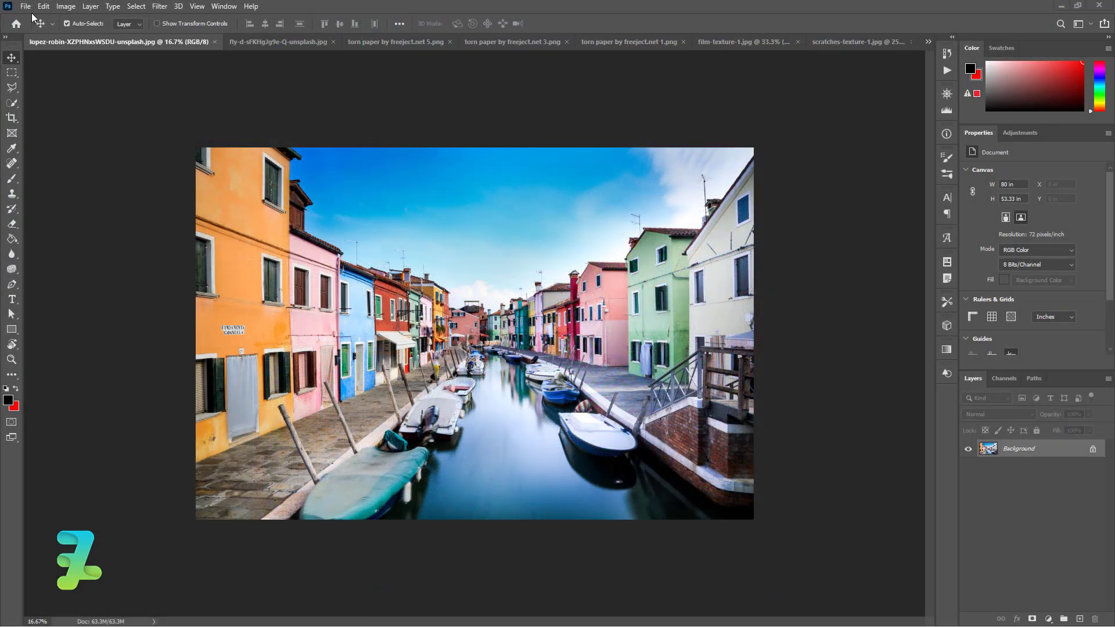
- Create a new 3000 × 3000 pixel document at 300 ppi with a white background
{"action": "left_click", "coordinate": [25, 6]}
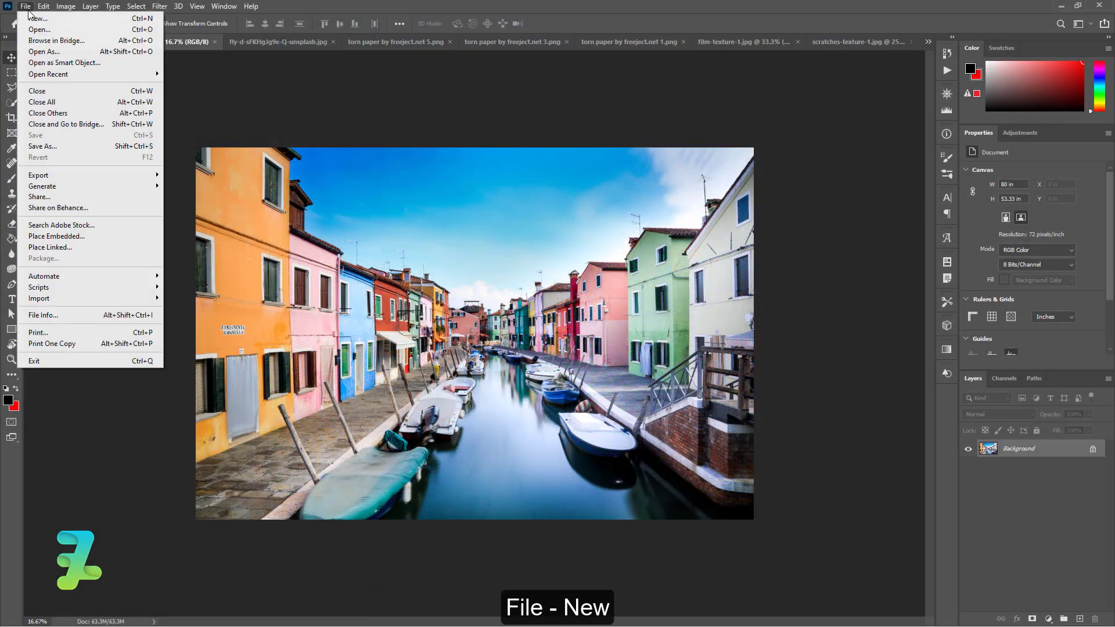
{"action": "left_click", "coordinate": [37, 21]}
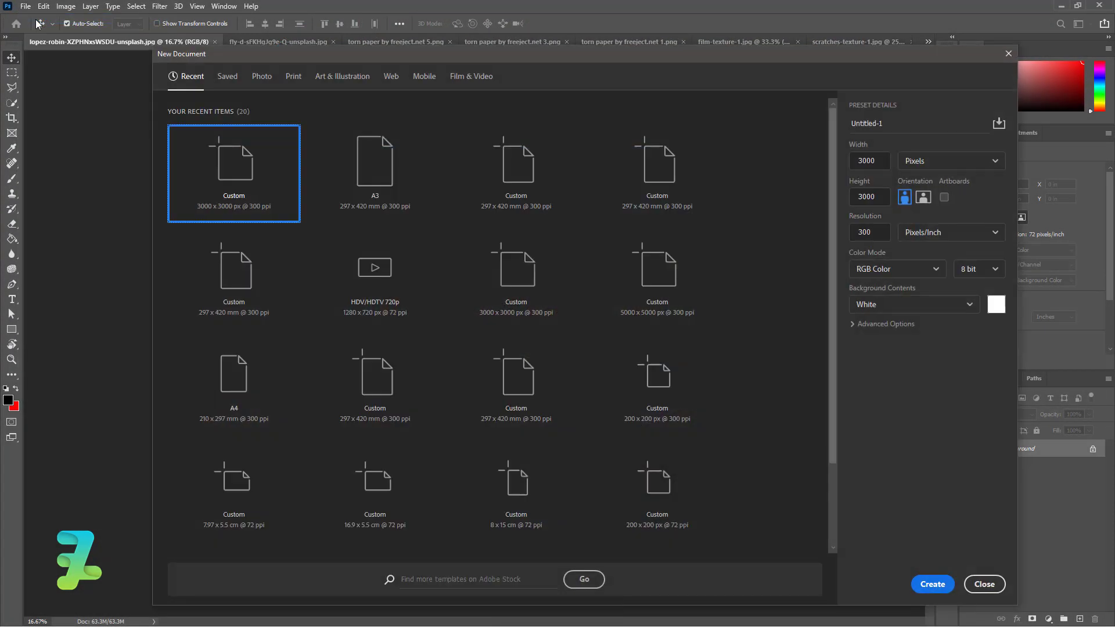
{"action": "left_click", "coordinate": [940, 161]}
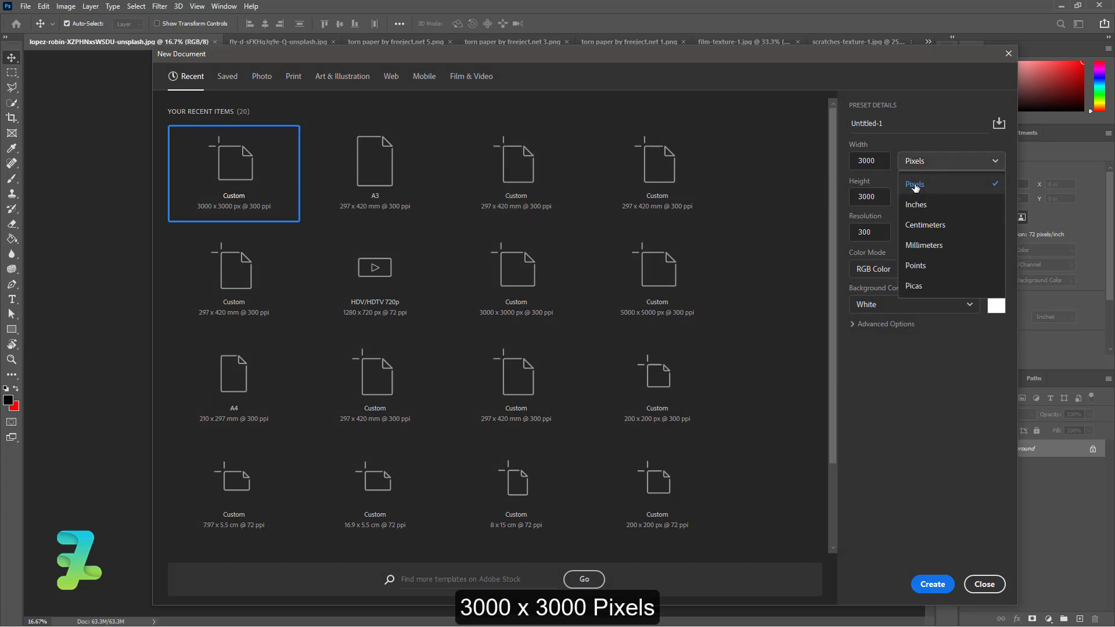
{"action": "left_click", "coordinate": [923, 184]}
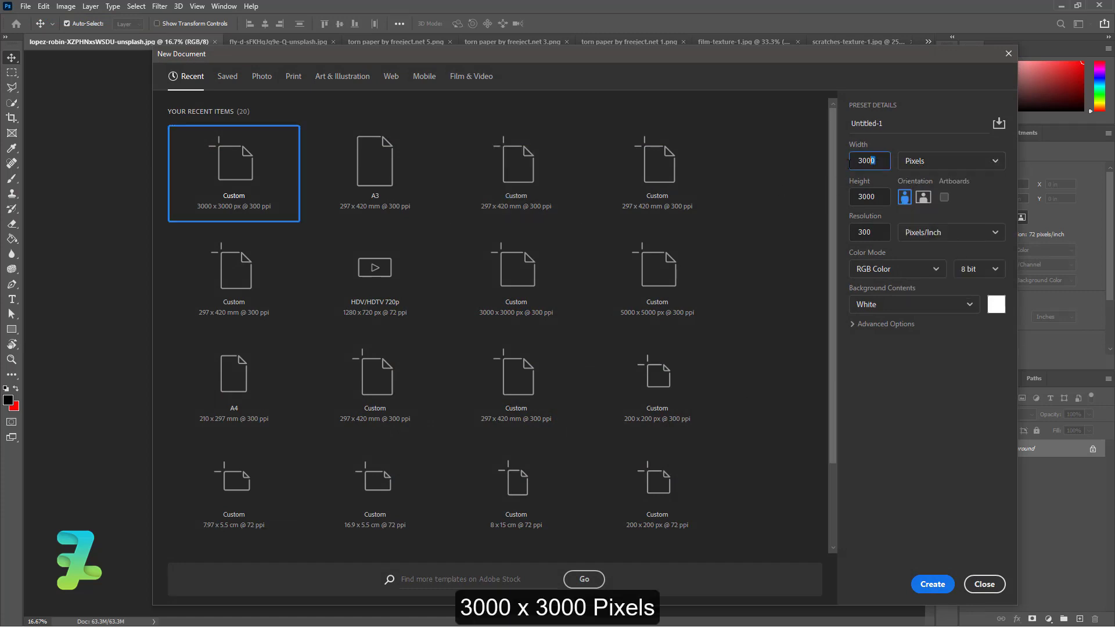
{"action": "key", "text": "Tab"}
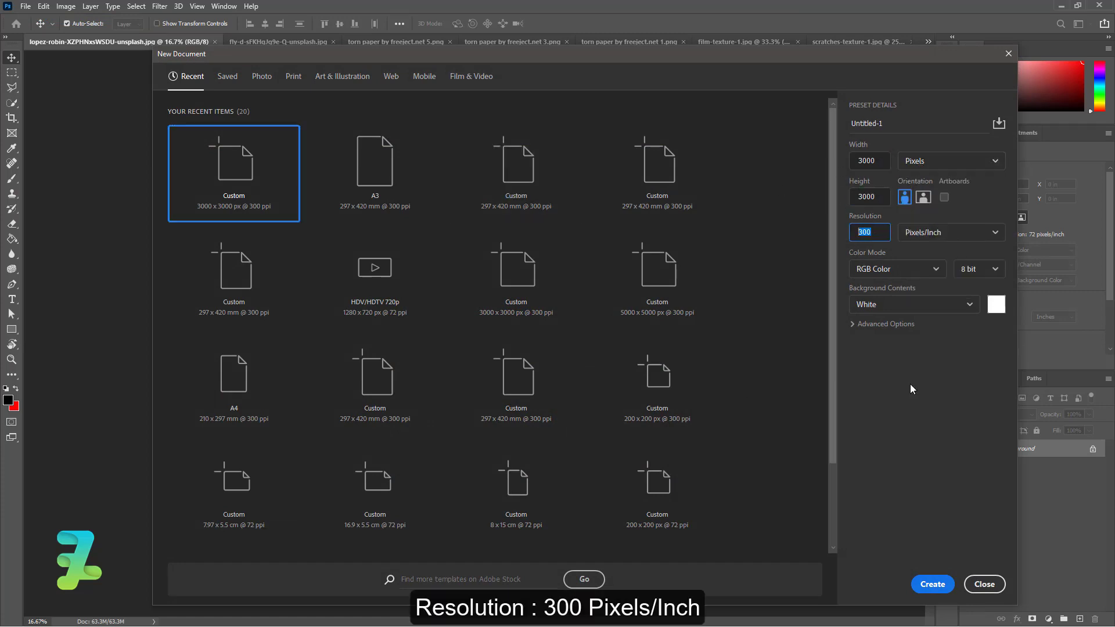
{"action": "left_click", "coordinate": [932, 584]}
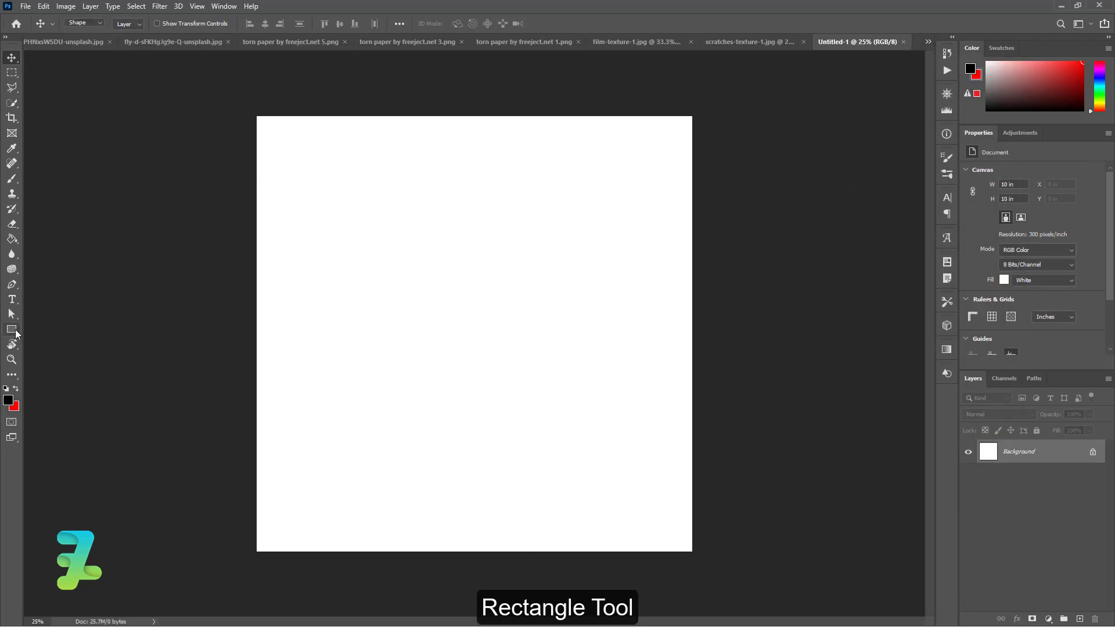
- Draw a black rectangle over nearly the whole canvas with 500 px top-left and bottom-right corner radii
{"action": "left_click", "coordinate": [12, 330]}
{"action": "left_click_drag", "start_coordinate": [264, 122], "coordinate": [687, 546]}
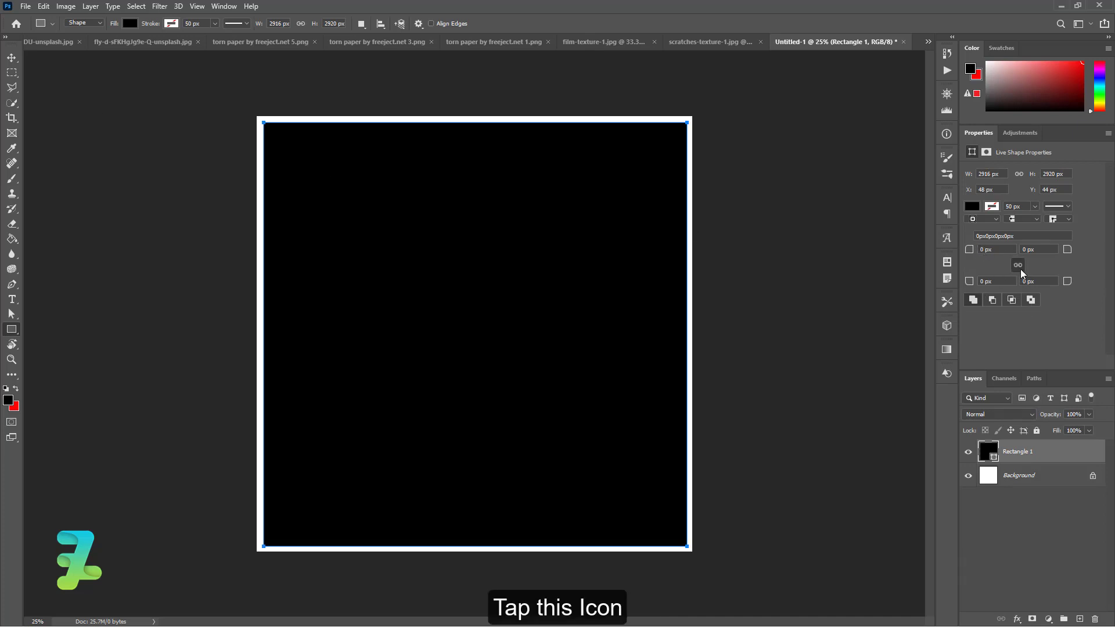
{"action": "left_click", "coordinate": [985, 253]}
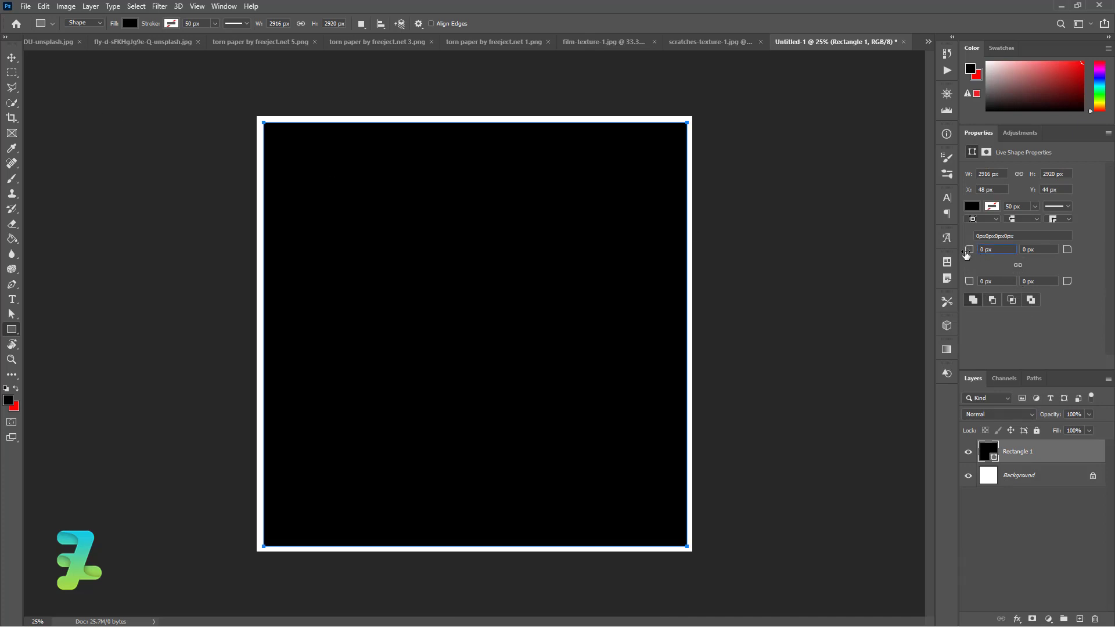
{"action": "type", "text": "50"}
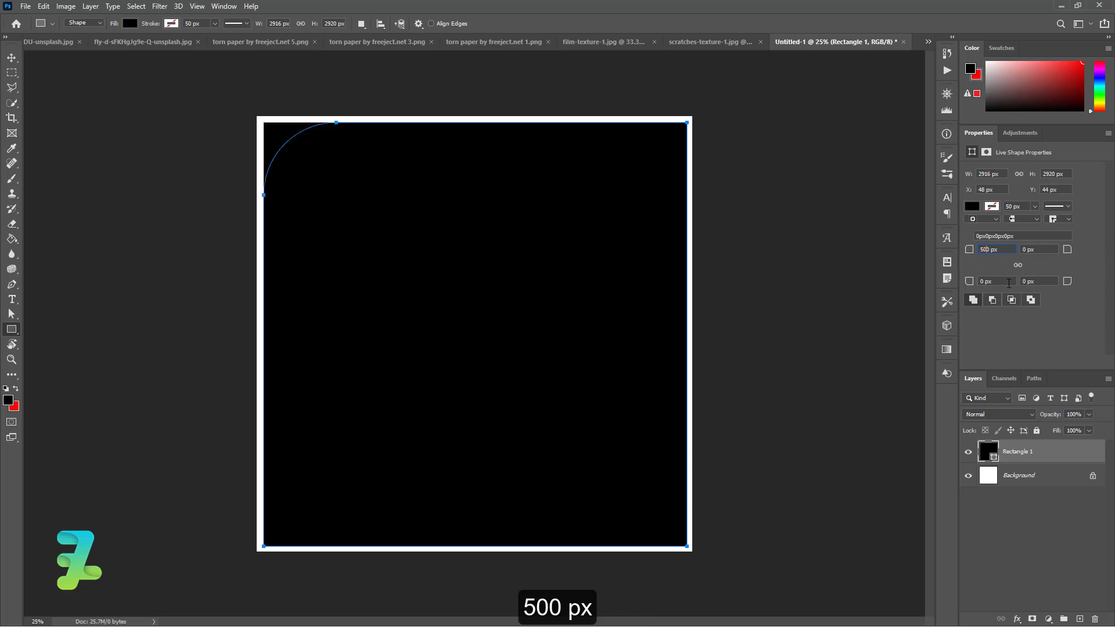
{"action": "left_click", "coordinate": [1025, 282]}
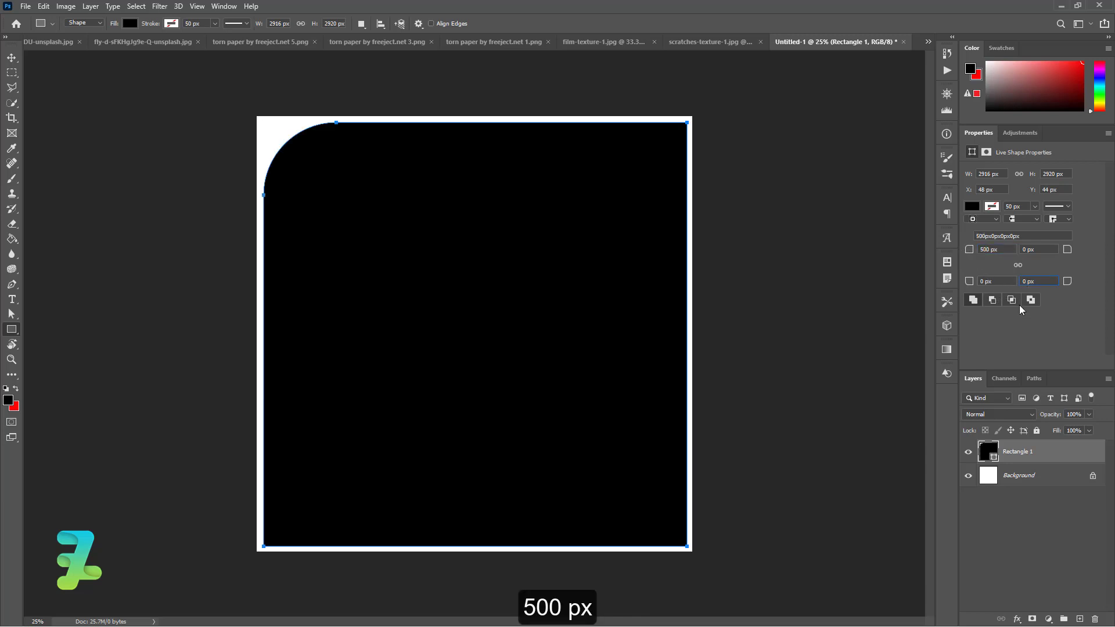
{"action": "type", "text": "5"}
{"action": "type", "text": "0"}
{"action": "key", "text": "Return"}
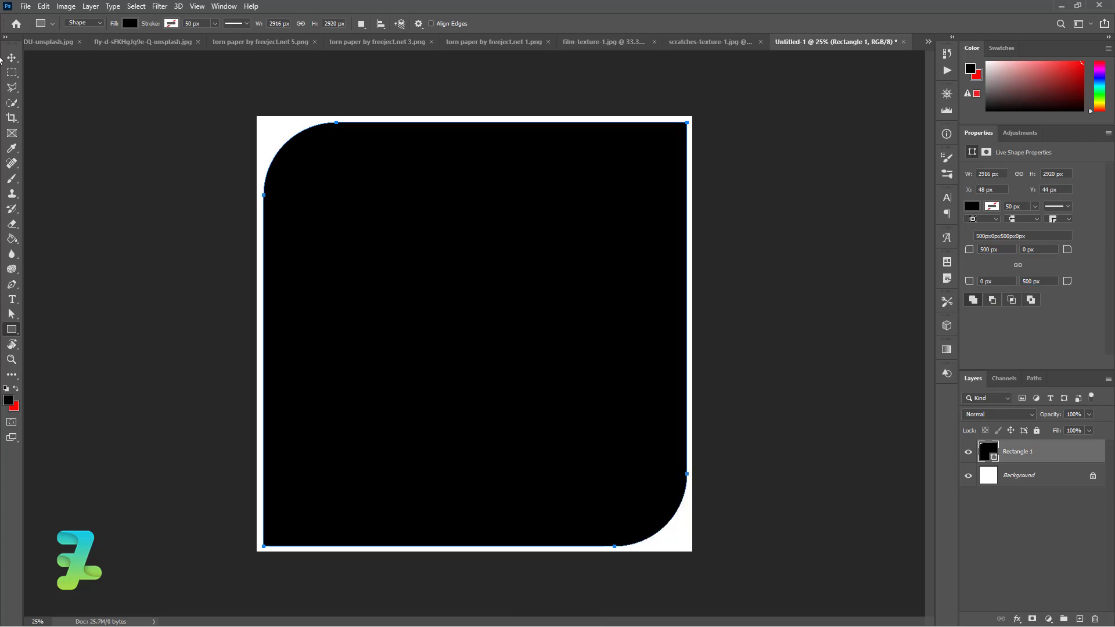
- Centre the rounded rectangle horizontally and vertically on the canvas, then deselect
{"action": "left_click", "coordinate": [13, 56]}
{"action": "key", "text": "ctrl+a"}
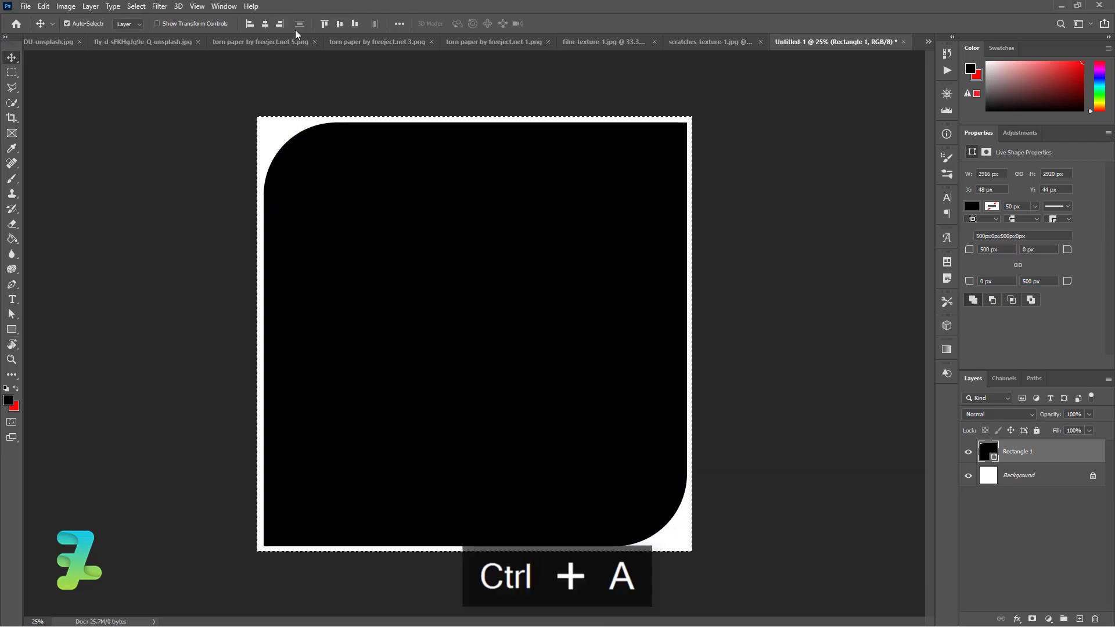
{"action": "left_click", "coordinate": [266, 24]}
{"action": "left_click", "coordinate": [340, 23]}
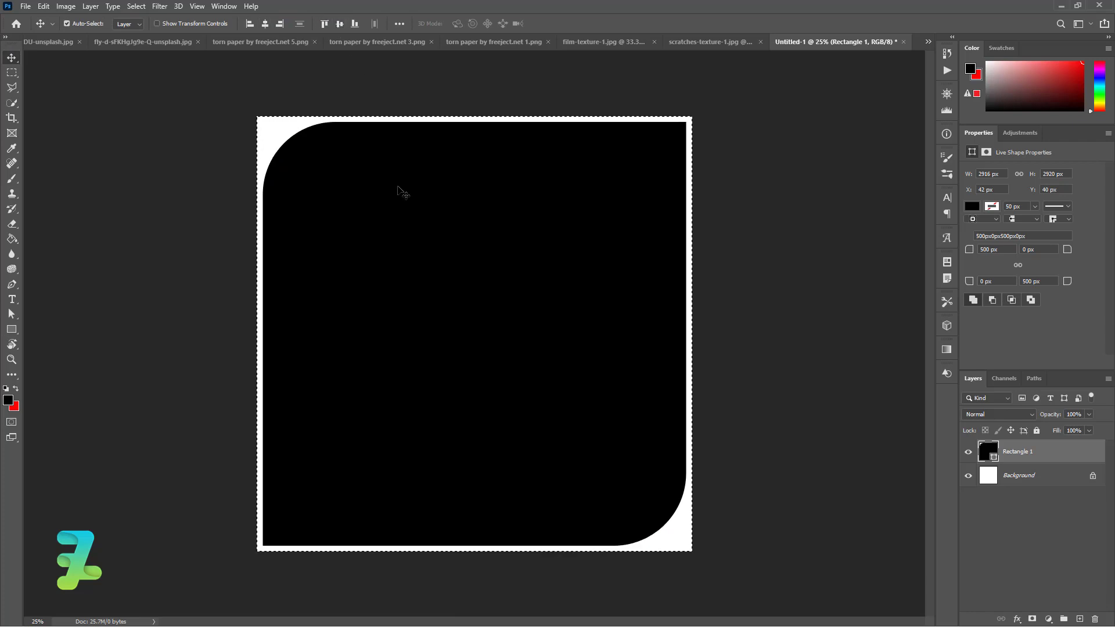
{"action": "key", "text": "ctrl"}
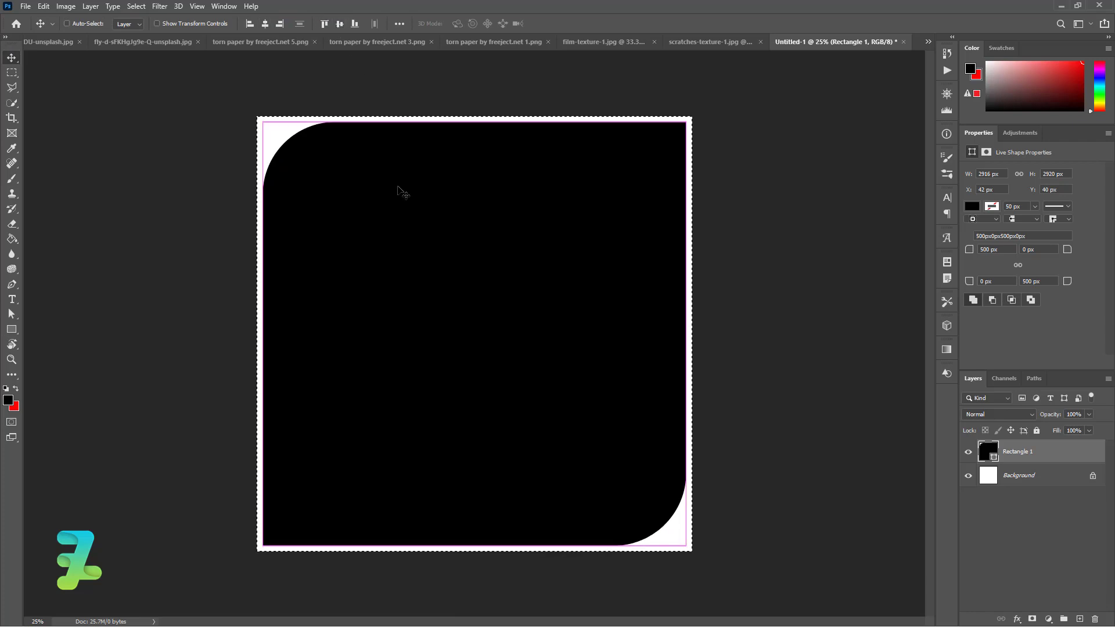
{"action": "key", "text": "ctrl+d"}
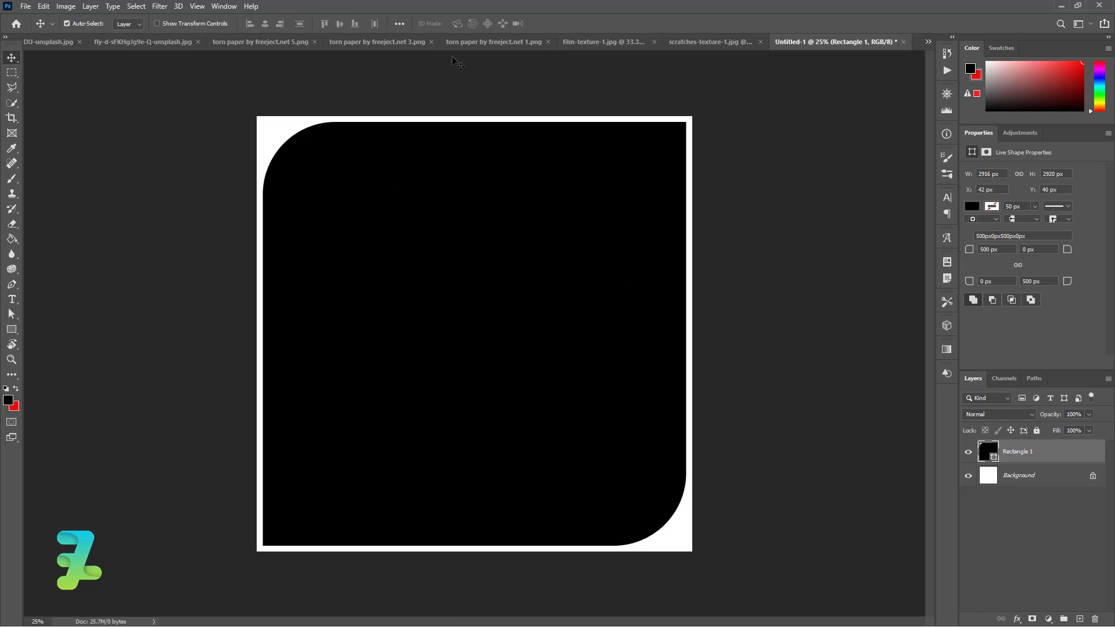
- Copy the first torn paper strip into the cover document as a new layer
{"action": "left_click", "coordinate": [475, 45]}
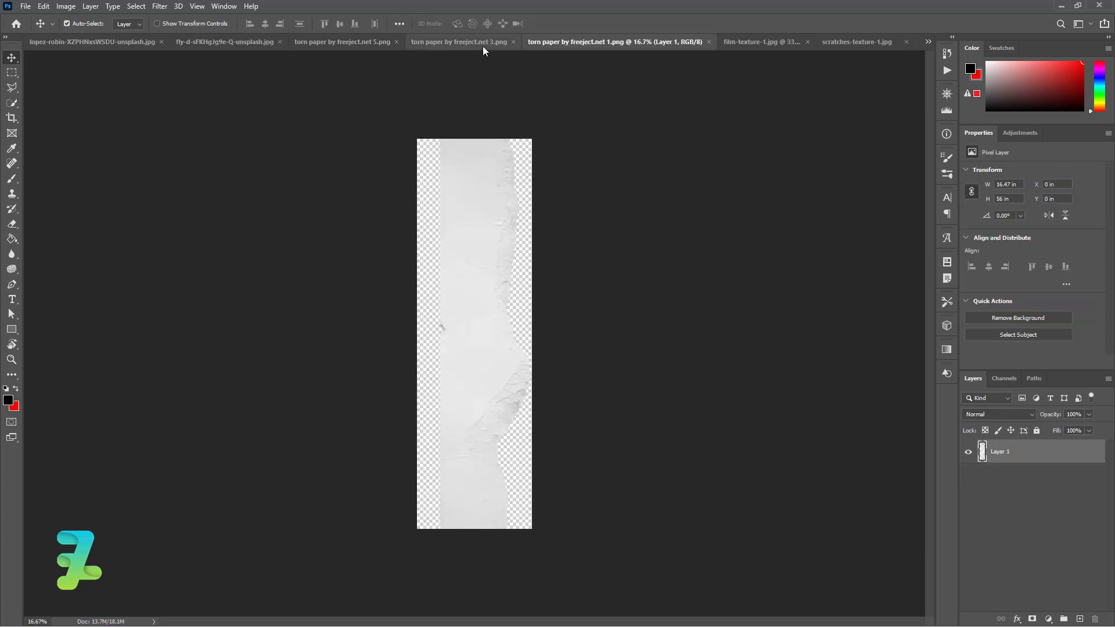
{"action": "right_click", "coordinate": [549, 41]}
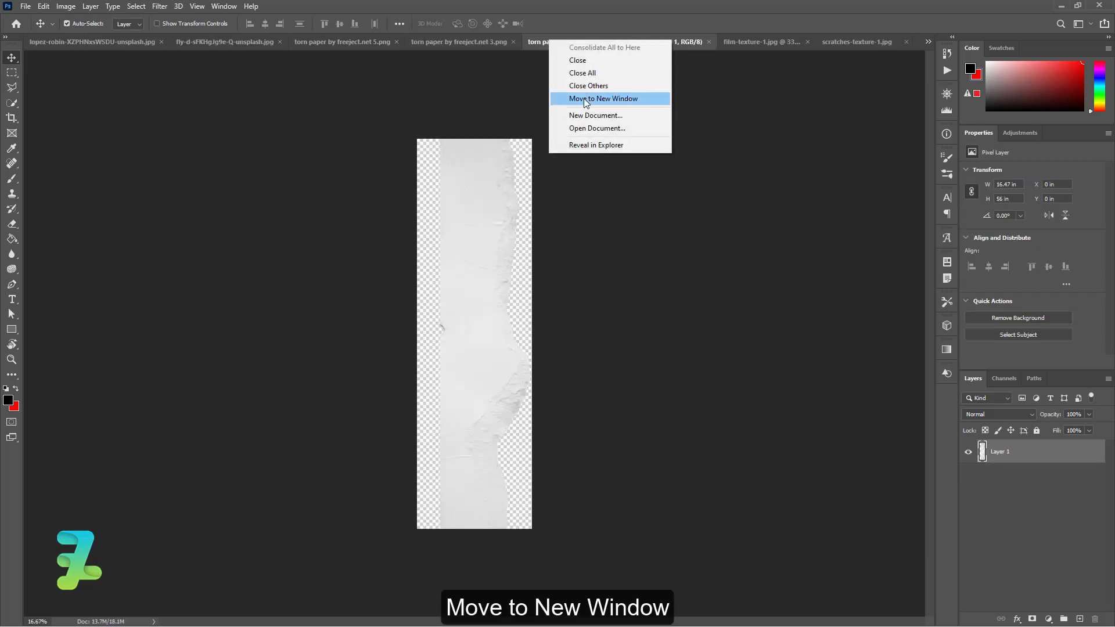
{"action": "left_click", "coordinate": [586, 102]}
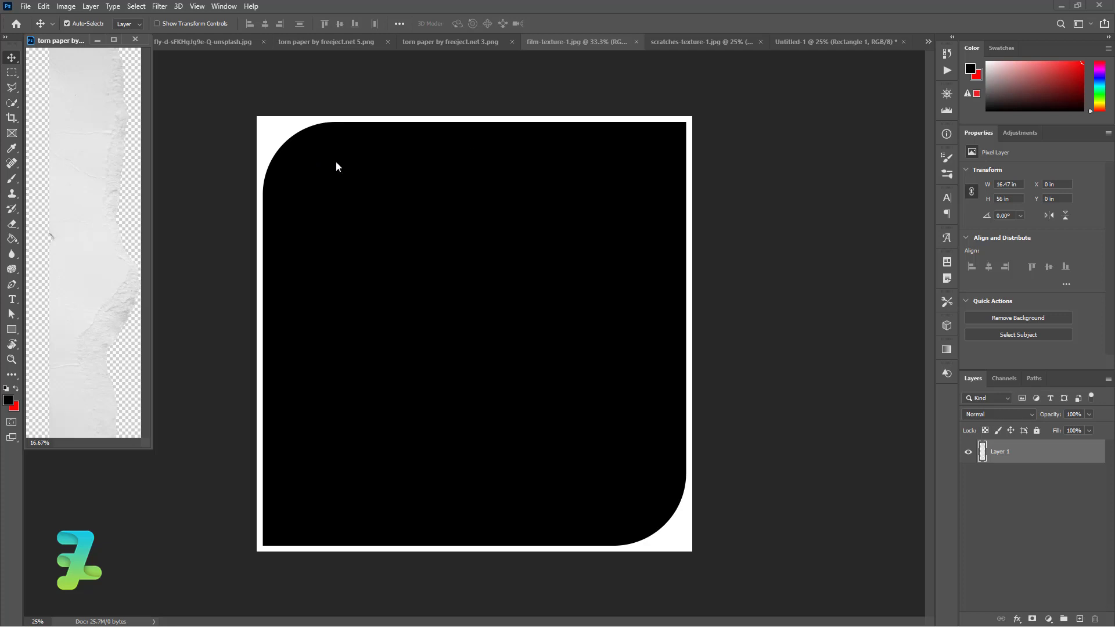
{"action": "left_click_drag", "start_coordinate": [102, 114], "coordinate": [329, 210]}
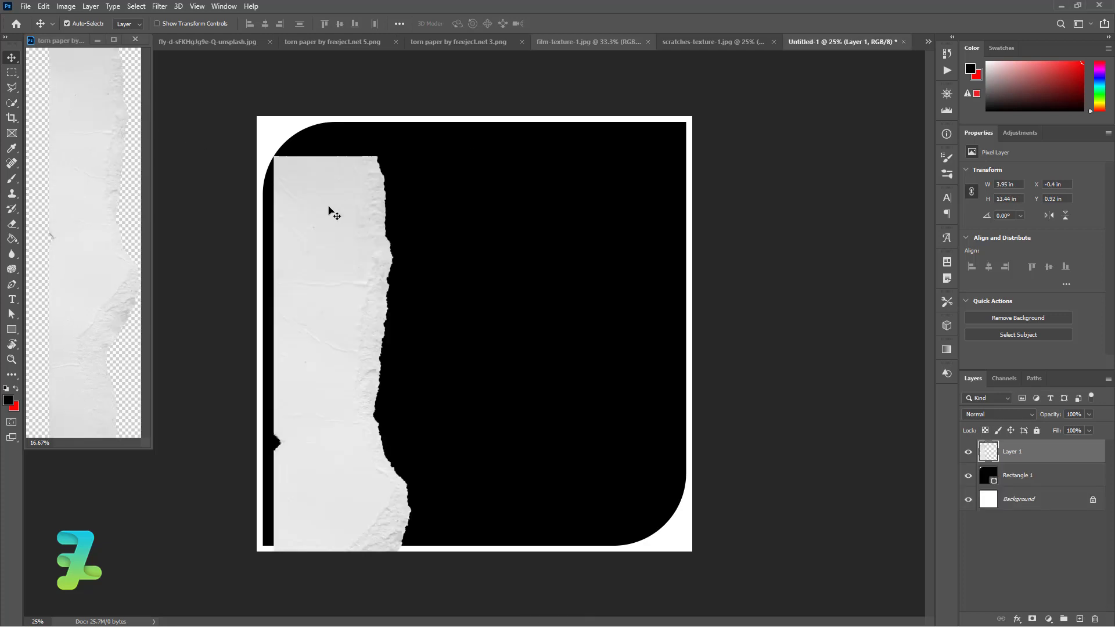
{"action": "left_click", "coordinate": [135, 40]}
{"action": "left_click_drag", "start_coordinate": [344, 281], "coordinate": [360, 229]}
- Scale and rotate the torn paper strip diagonally along the frame's left side
{"action": "key", "text": "ctrl+t"}
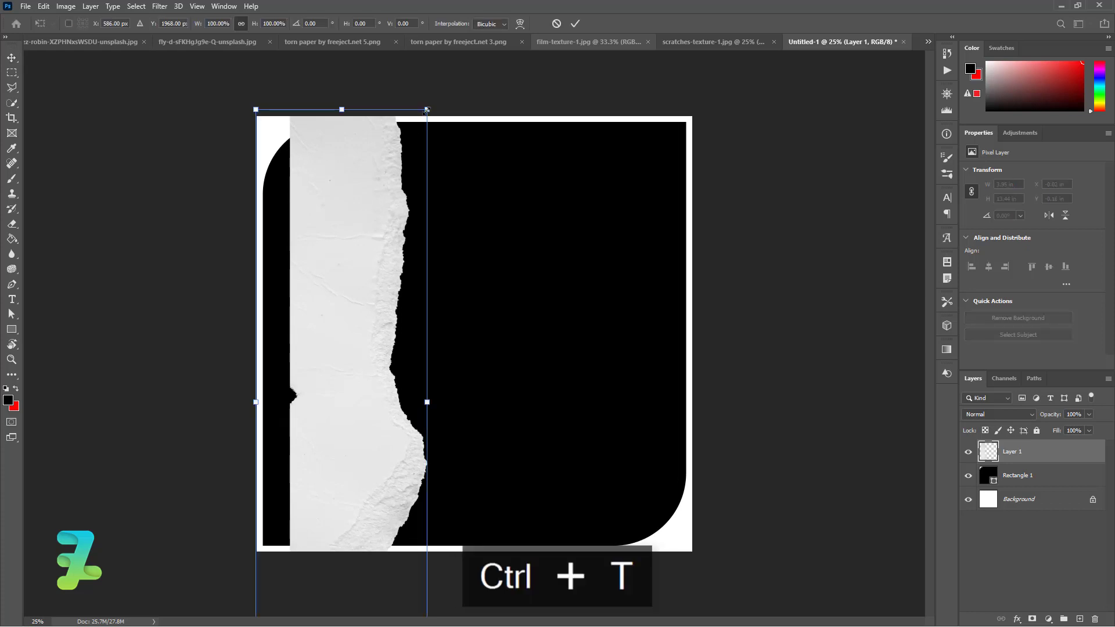
{"action": "mouse_move", "coordinate": [427, 112]}
{"action": "left_mouse_down"}
{"action": "mouse_move", "coordinate": [445, 87]}
{"action": "mouse_move", "coordinate": [349, 75]}
{"action": "mouse_move", "coordinate": [230, 128]}
{"action": "mouse_move", "coordinate": [153, 54]}
{"action": "left_mouse_up"}
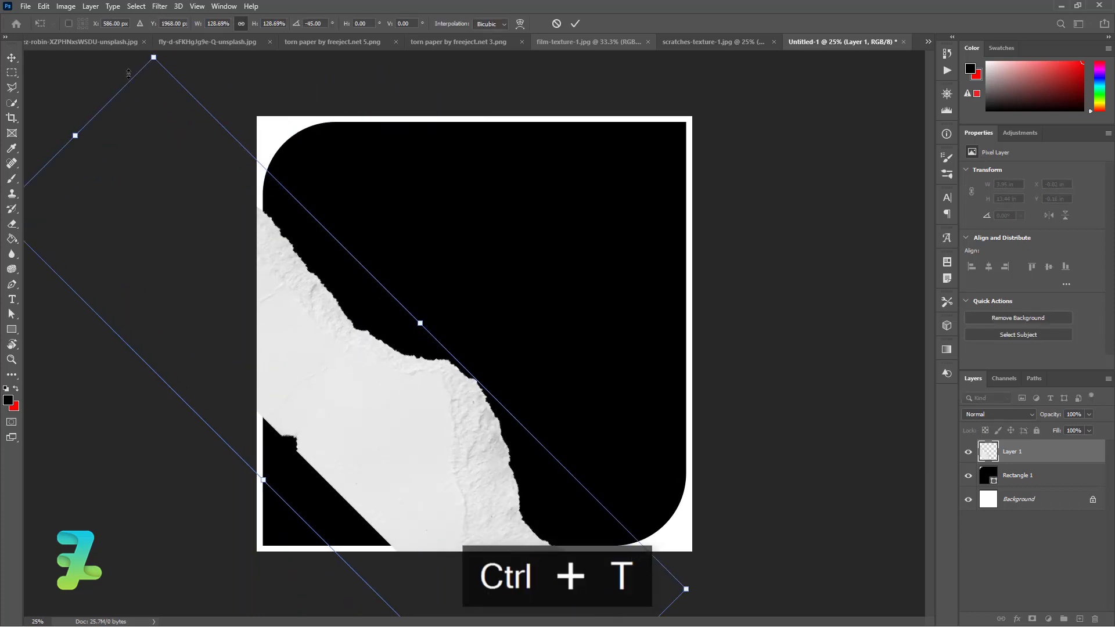
{"action": "key", "text": "ctrl+minus"}
{"action": "key", "text": "ctrl+minus"}
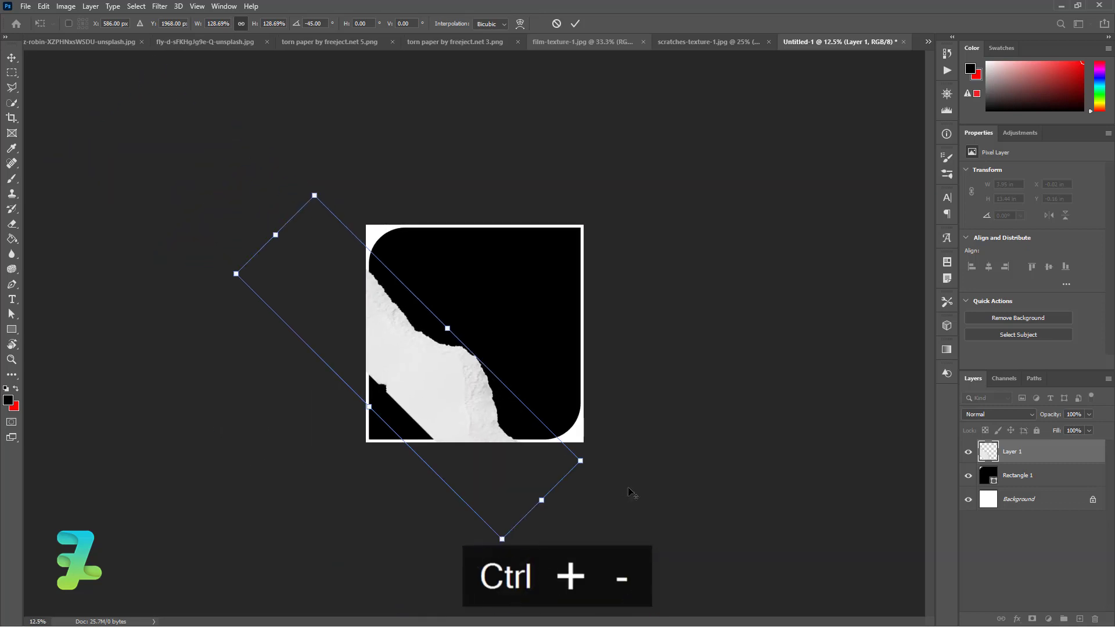
{"action": "left_click_drag", "start_coordinate": [580, 459], "coordinate": [668, 463]}
{"action": "left_click_drag", "start_coordinate": [461, 432], "coordinate": [474, 491]}
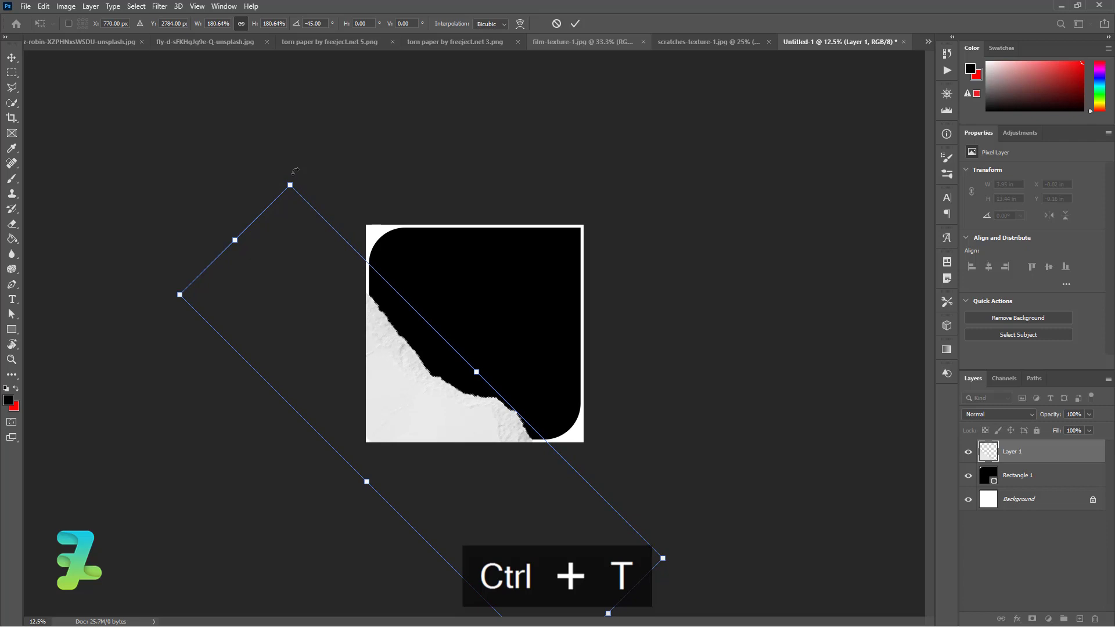
{"action": "left_click_drag", "start_coordinate": [296, 170], "coordinate": [388, 158]}
{"action": "left_click_drag", "start_coordinate": [392, 353], "coordinate": [409, 350]}
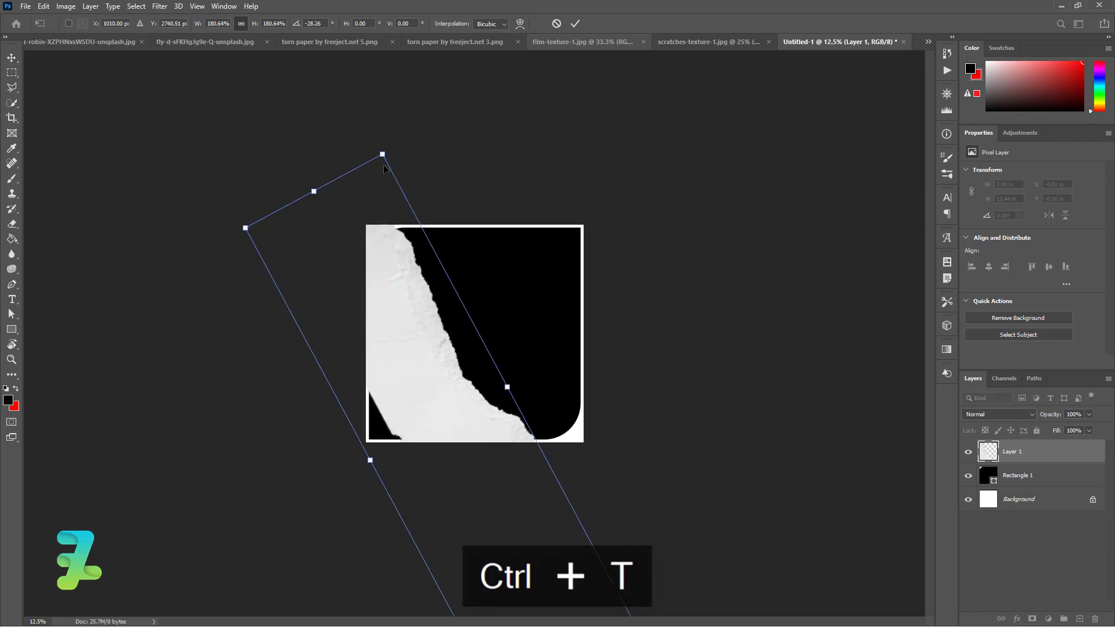
{"action": "left_click_drag", "start_coordinate": [384, 168], "coordinate": [406, 263]}
{"action": "mouse_move", "coordinate": [437, 386]}
{"action": "left_mouse_down"}
{"action": "mouse_move", "coordinate": [411, 326]}
{"action": "mouse_move", "coordinate": [428, 318]}
{"action": "mouse_move", "coordinate": [428, 335]}
{"action": "left_mouse_up"}
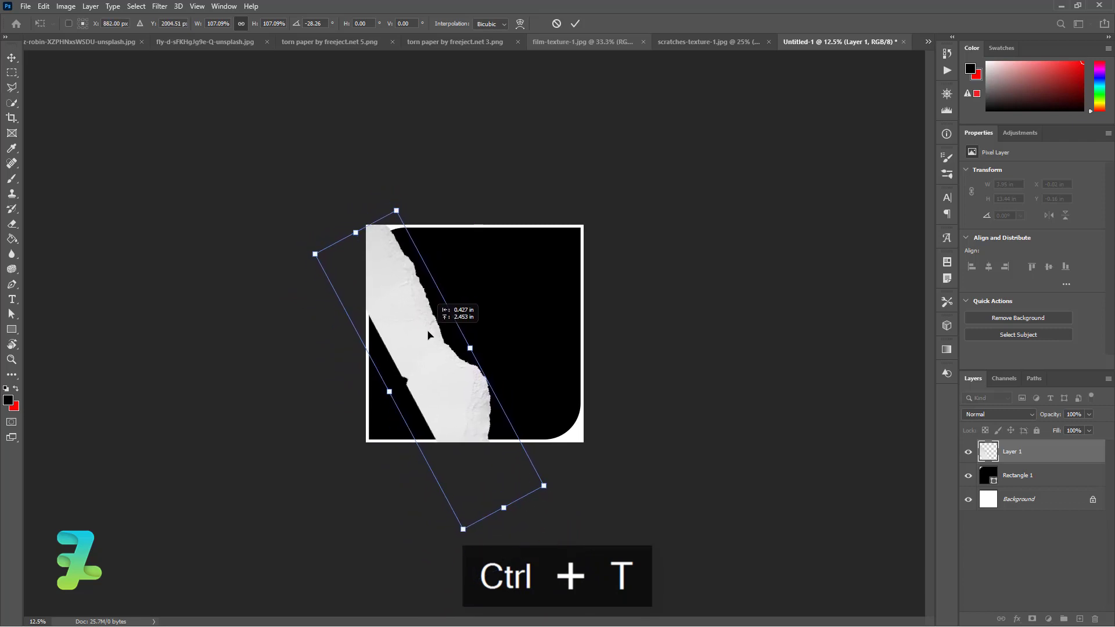
{"action": "key", "text": "Return"}
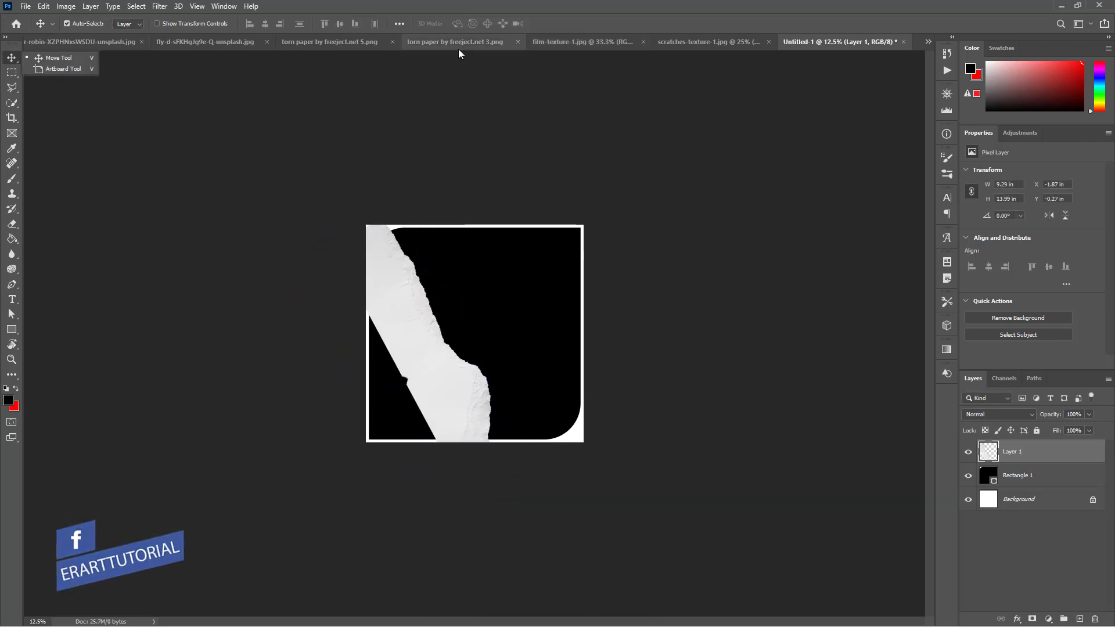
- Copy another torn paper strip into the cover as a new layer
{"action": "left_click", "coordinate": [453, 42]}
{"action": "right_click", "coordinate": [452, 41]}
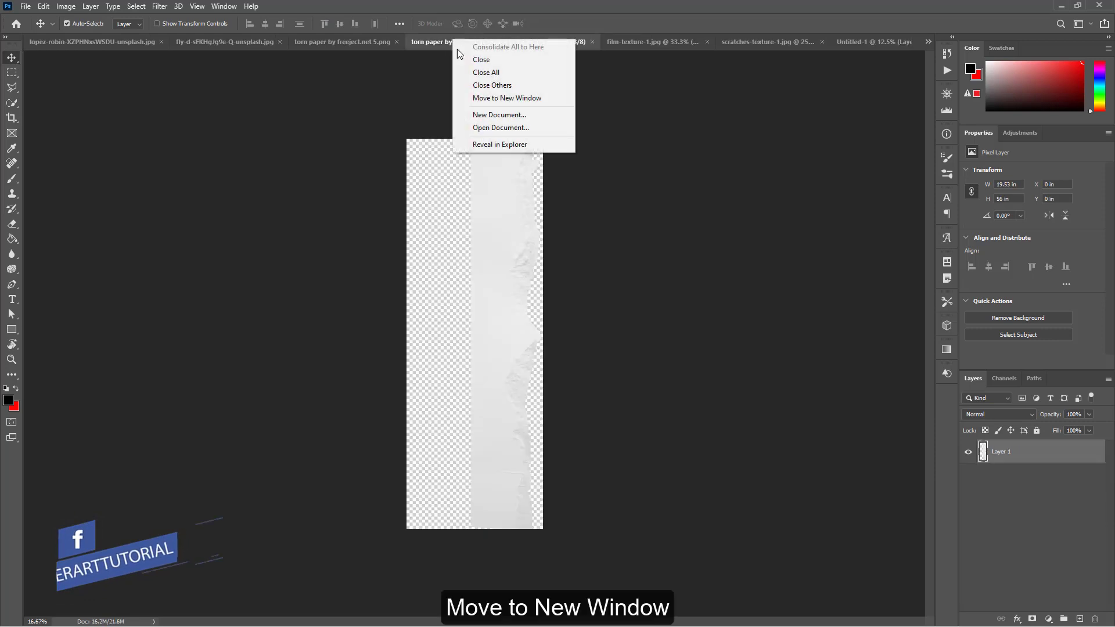
{"action": "left_click", "coordinate": [489, 101]}
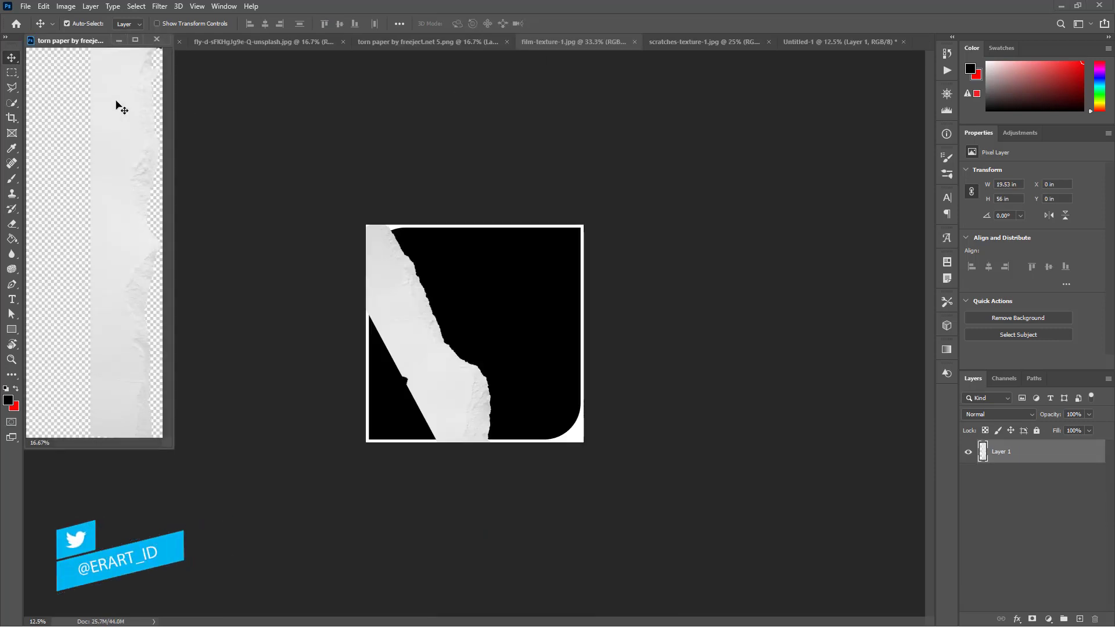
{"action": "left_click_drag", "start_coordinate": [121, 106], "coordinate": [524, 312]}
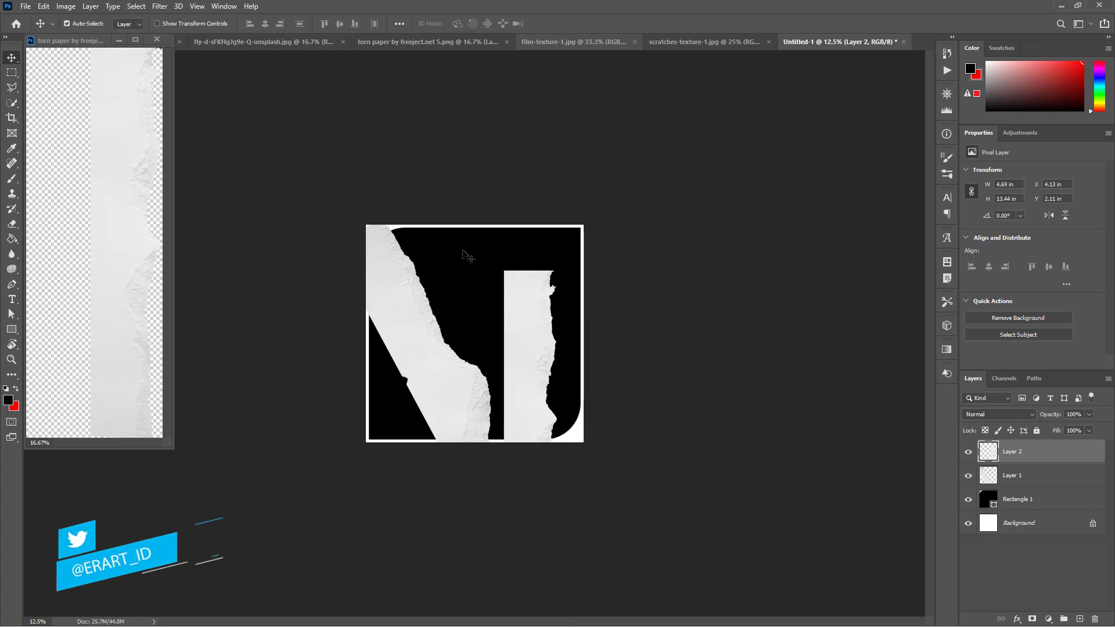
{"action": "left_click", "coordinate": [156, 39]}
{"action": "left_click_drag", "start_coordinate": [544, 369], "coordinate": [524, 329]}
- Rotate, enlarge and move the new strip across the top of the frame, forming a V
{"action": "key", "text": "ctrl+t"}
{"action": "mouse_move", "coordinate": [572, 212]}
{"action": "left_mouse_down"}
{"action": "mouse_move", "coordinate": [735, 356]}
{"action": "mouse_move", "coordinate": [742, 488]}
{"action": "mouse_move", "coordinate": [647, 461]}
{"action": "left_mouse_up"}
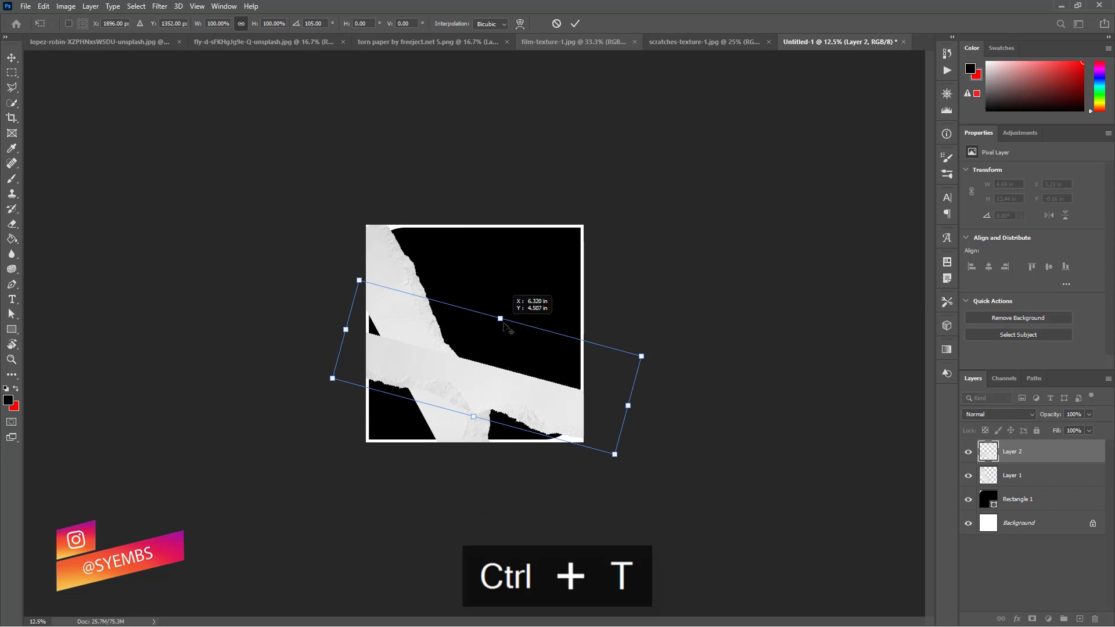
{"action": "left_click_drag", "start_coordinate": [517, 391], "coordinate": [504, 286]}
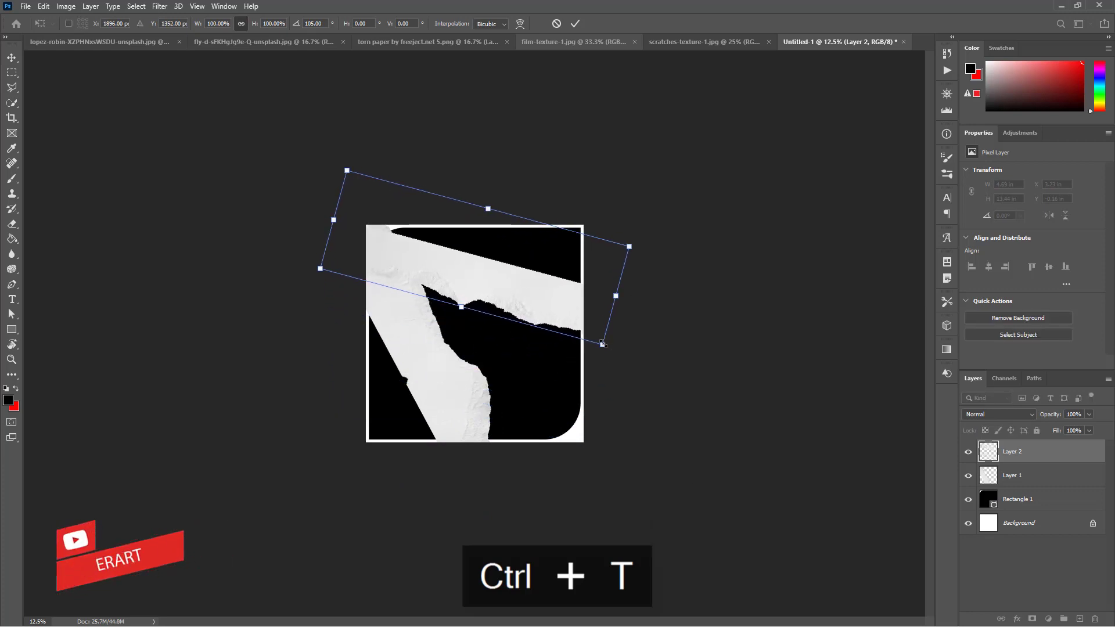
{"action": "mouse_move", "coordinate": [603, 343]}
{"action": "left_mouse_down"}
{"action": "mouse_move", "coordinate": [619, 350]}
{"action": "mouse_move", "coordinate": [631, 383]}
{"action": "left_mouse_up"}
{"action": "left_click_drag", "start_coordinate": [487, 305], "coordinate": [478, 293]}
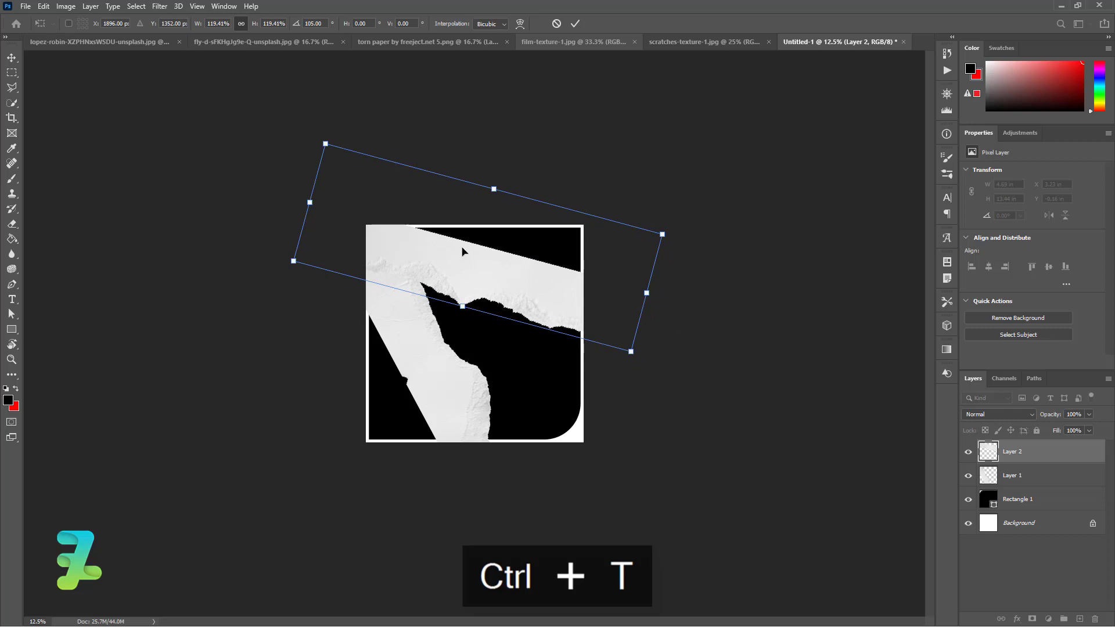
{"action": "left_click", "coordinate": [12, 59]}
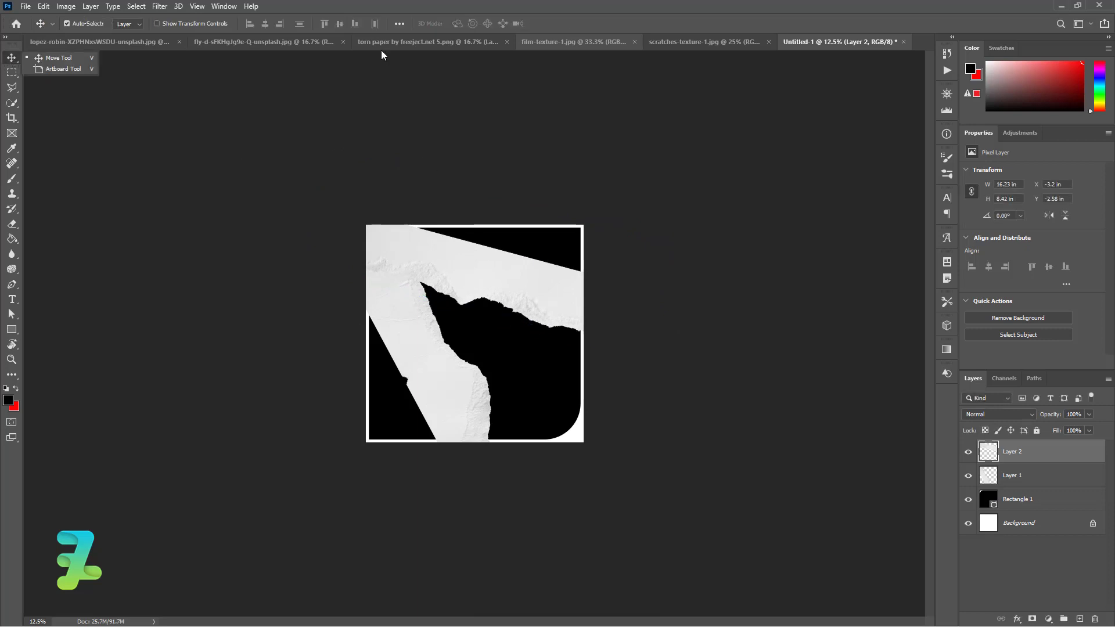
- Copy the third torn paper image into the cover as a new layer
{"action": "left_click", "coordinate": [371, 37]}
{"action": "right_click", "coordinate": [373, 37]}
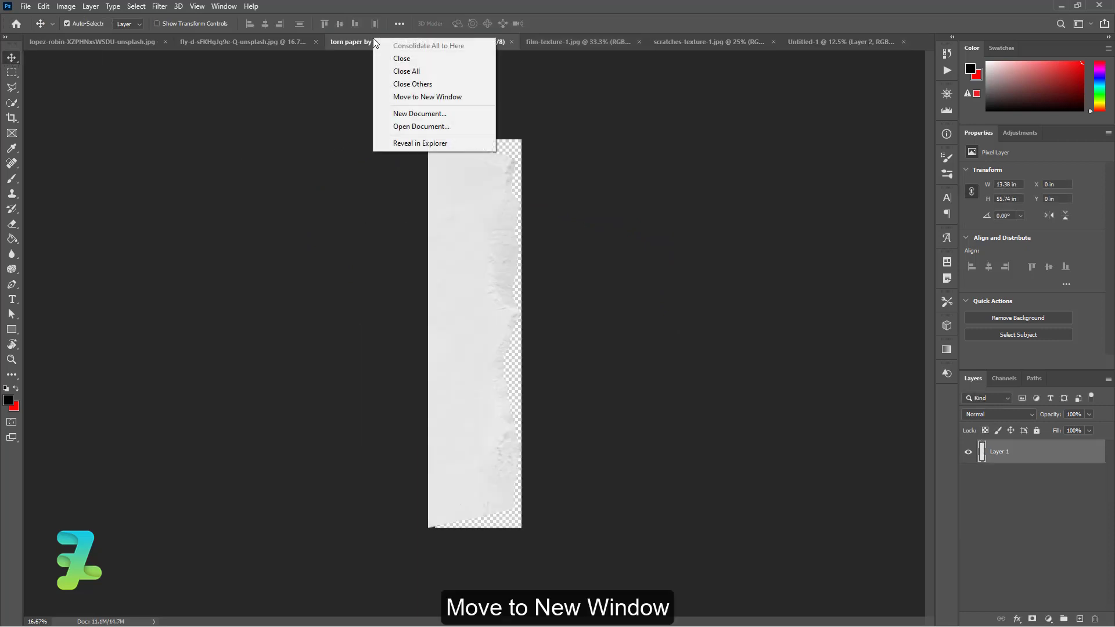
{"action": "left_click", "coordinate": [409, 97]}
{"action": "left_click_drag", "start_coordinate": [85, 159], "coordinate": [513, 346]}
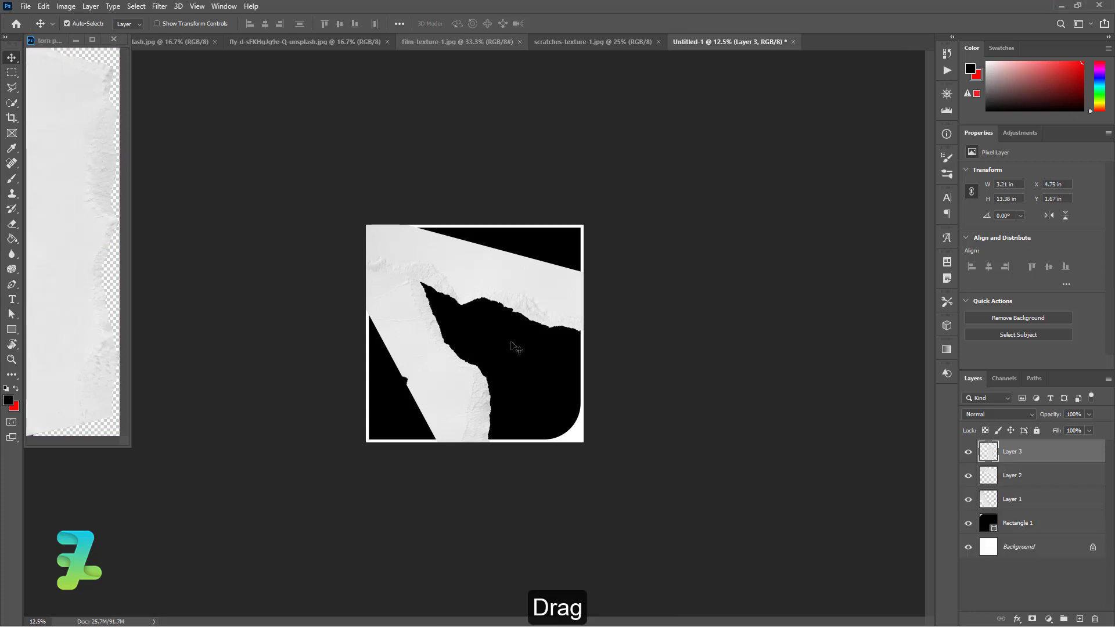
{"action": "left_click", "coordinate": [114, 42]}
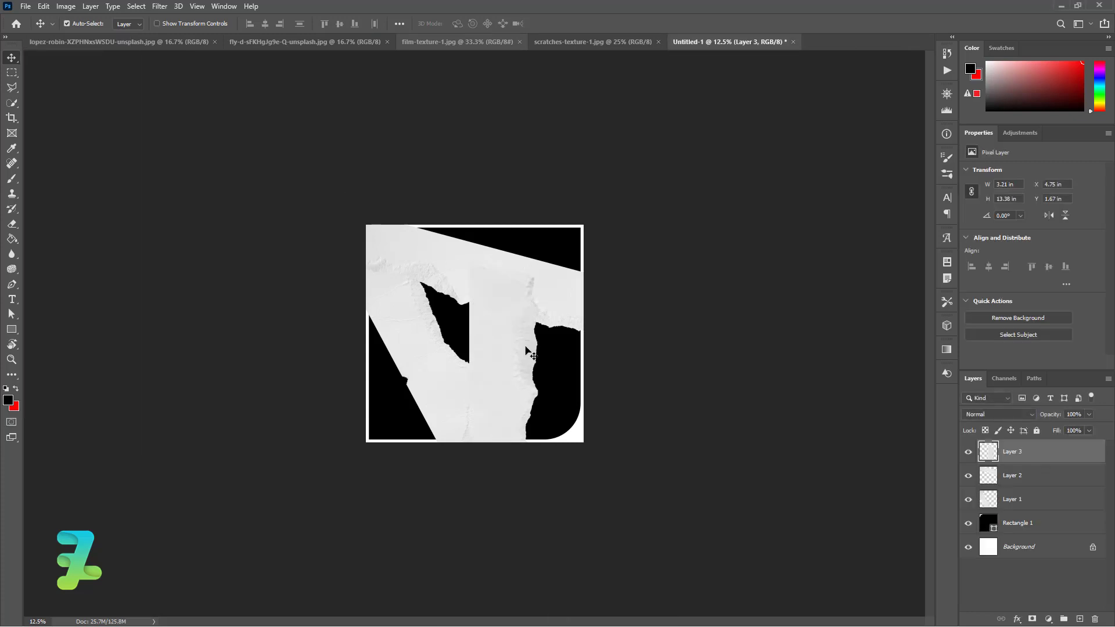
- Rotate the strip about -150° and enlarge it up the right side of the frame
{"action": "key", "text": "ctrl+t"}
{"action": "mouse_move", "coordinate": [561, 259]}
{"action": "left_mouse_down"}
{"action": "mouse_move", "coordinate": [623, 311]}
{"action": "mouse_move", "coordinate": [647, 257]}
{"action": "left_mouse_up"}
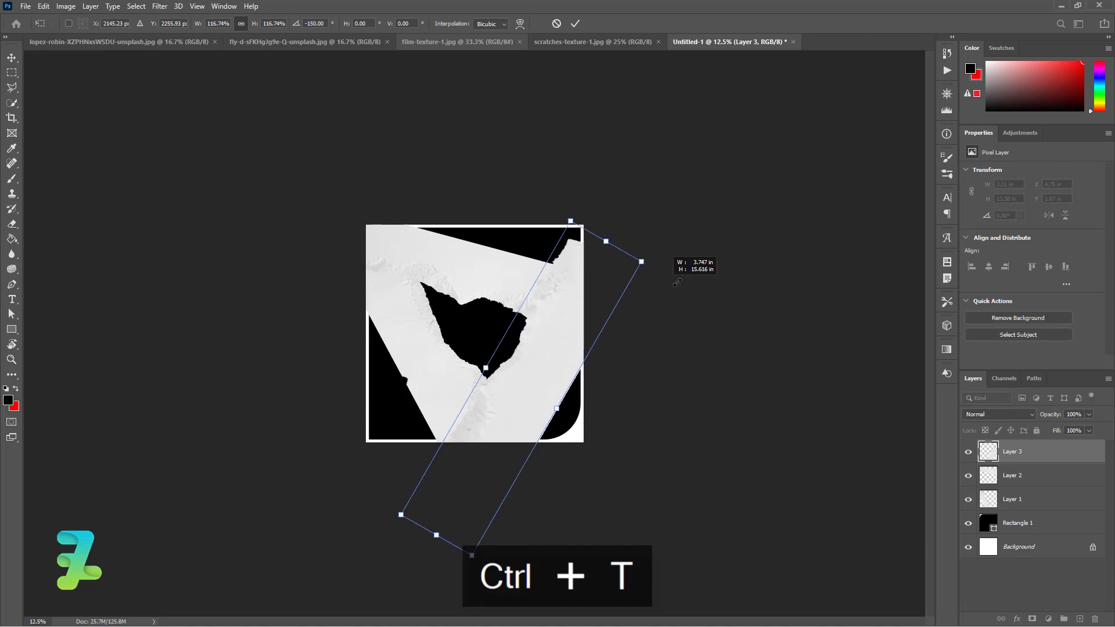
{"action": "left_click_drag", "start_coordinate": [558, 399], "coordinate": [543, 376]}
{"action": "key", "text": "Return"}
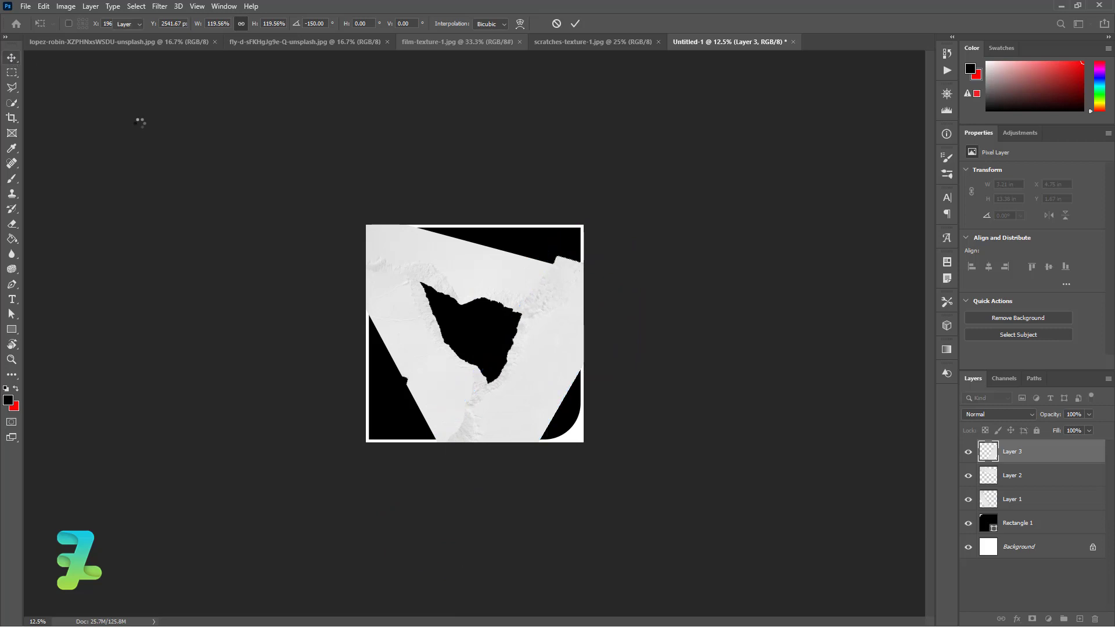
{"action": "key", "text": "ctrl+equal"}
{"action": "key", "text": "ctrl+equal"}
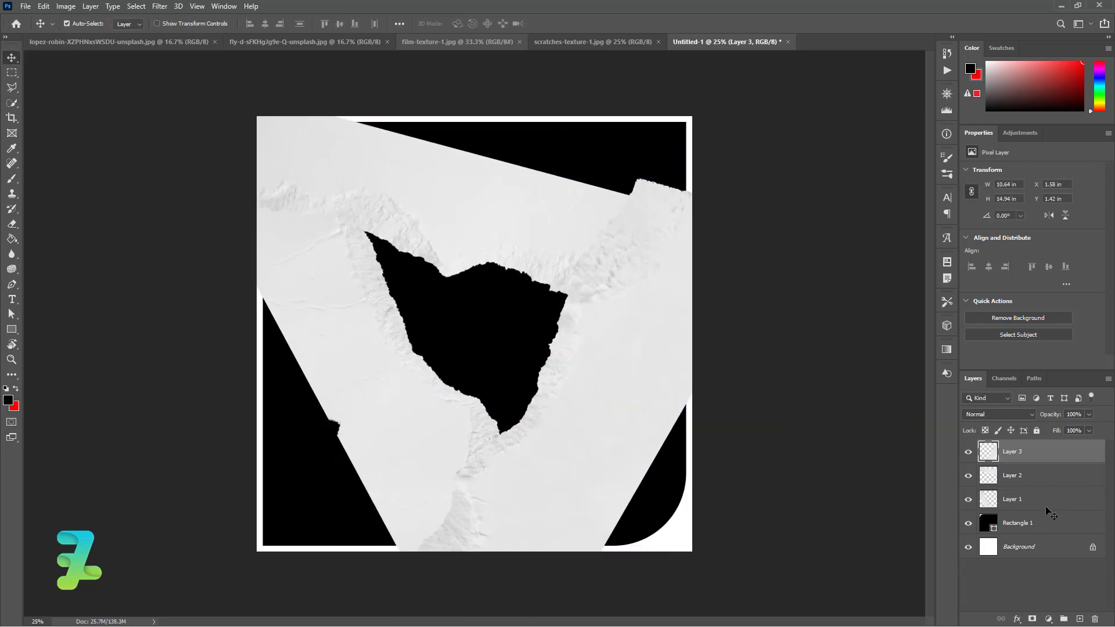
- Add a new layer above Rectangle 1 and set the foreground colour to #ffffff
{"action": "left_click", "coordinate": [1047, 524]}
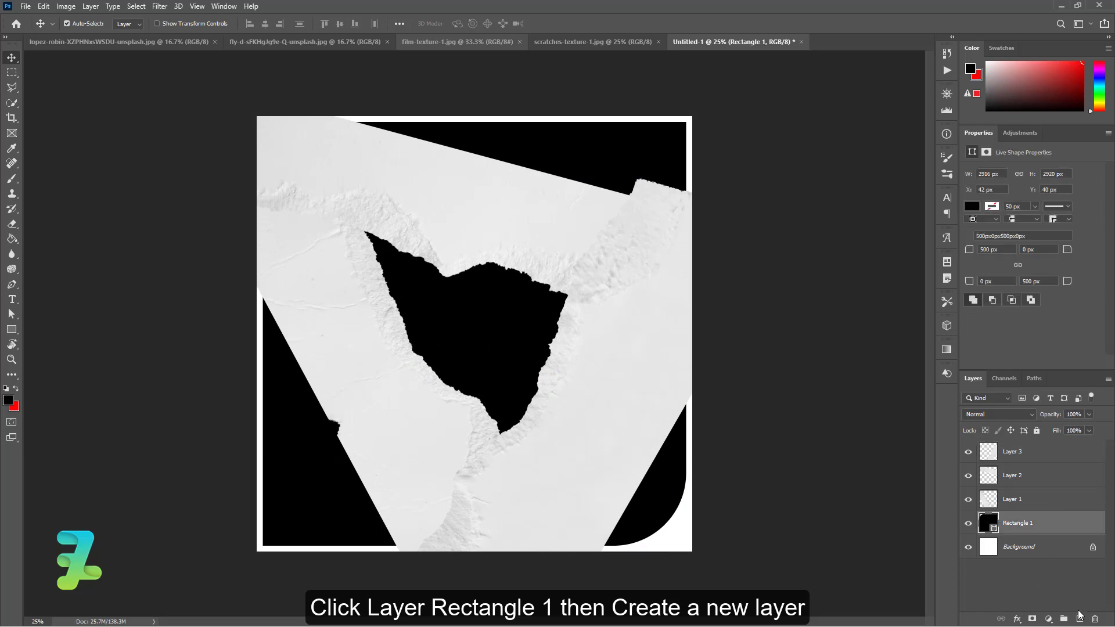
{"action": "left_click", "coordinate": [1079, 619]}
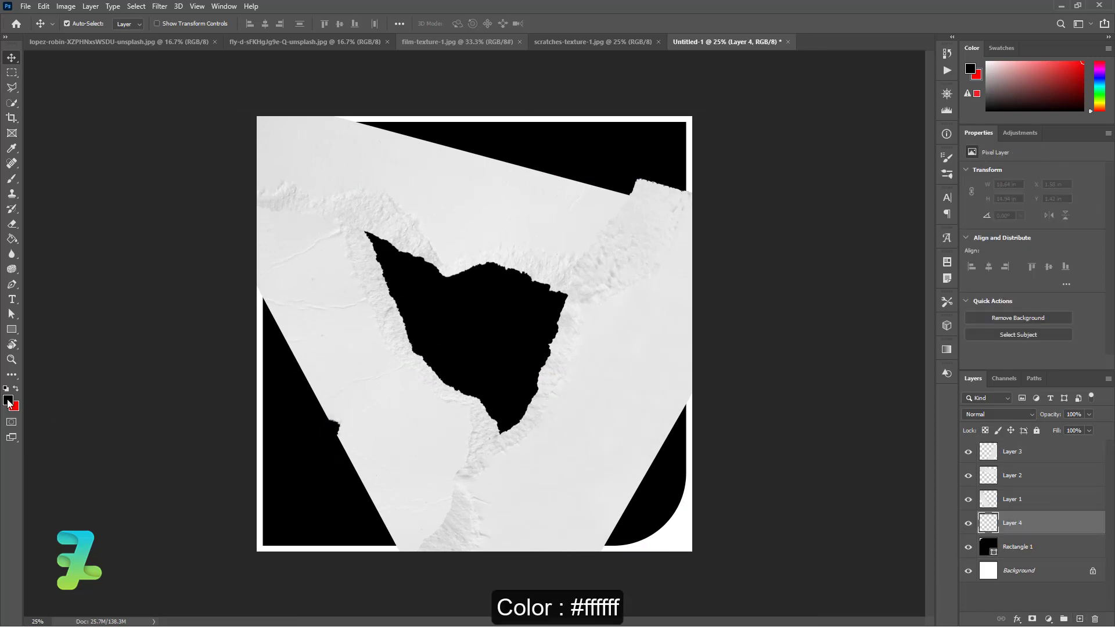
{"action": "left_click", "coordinate": [9, 400]}
{"action": "type", "text": "ffffff"}
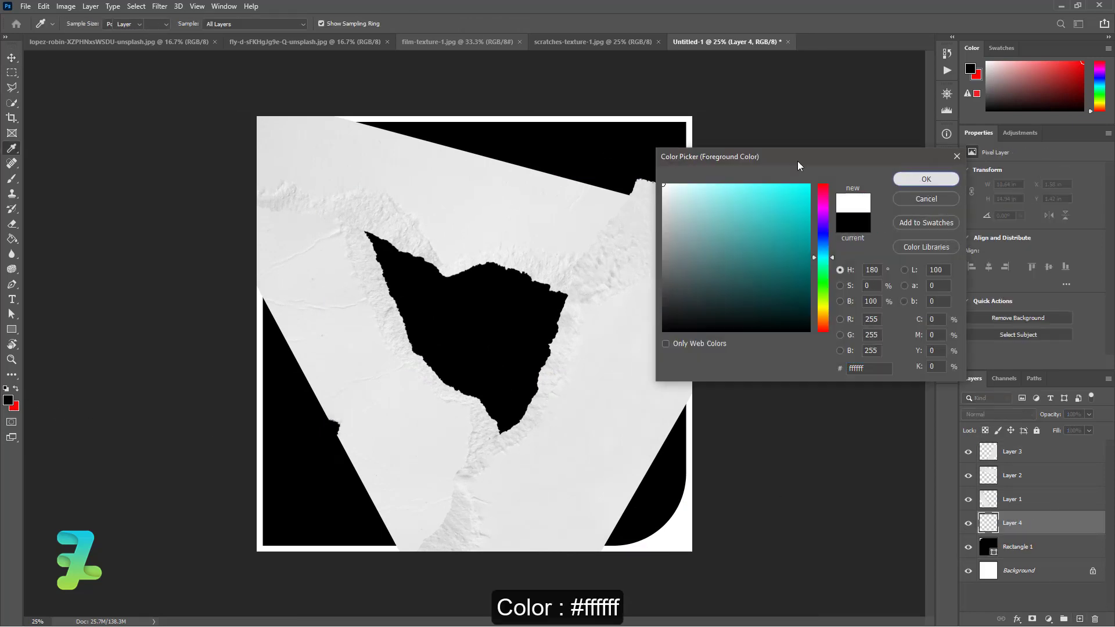
{"action": "key", "text": "Return"}
- Paint white with a 500 px, 100% hardness brush over the black top and lower-left corners
{"action": "key", "text": "b"}
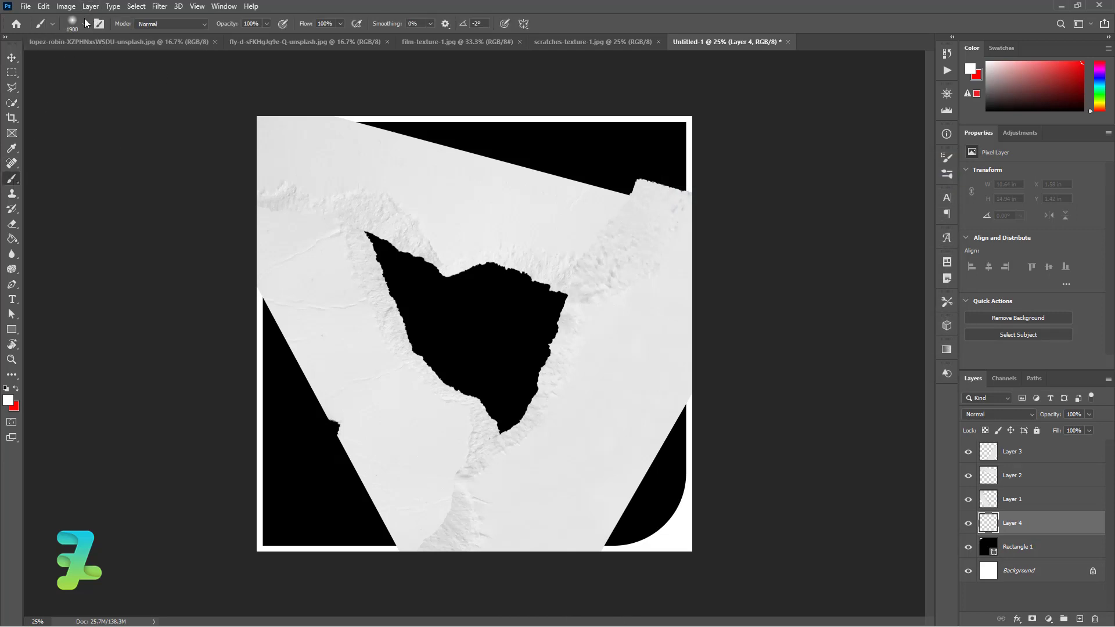
{"action": "left_click", "coordinate": [84, 23]}
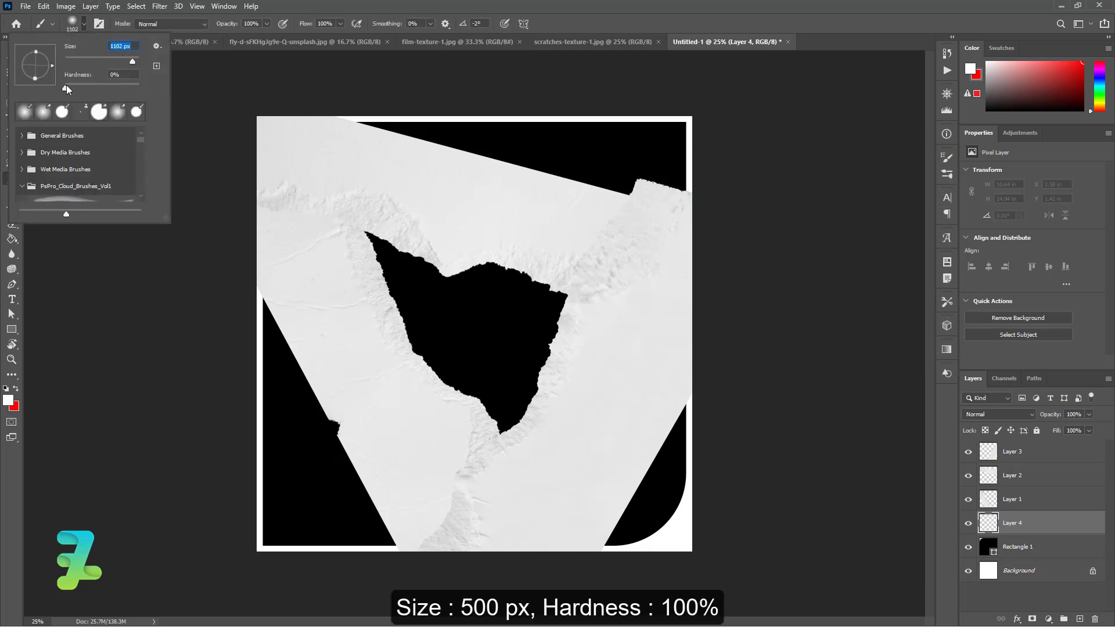
{"action": "left_click_drag", "start_coordinate": [66, 88], "coordinate": [169, 104]}
{"action": "type", "text": "500"}
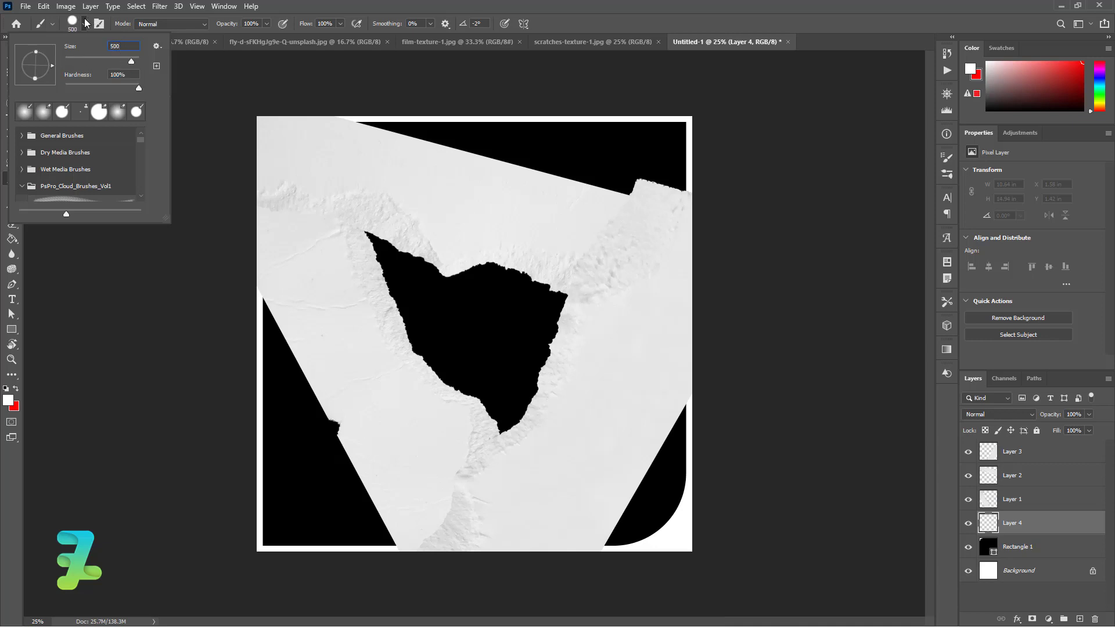
{"action": "key", "text": "Return"}
{"action": "mouse_move", "coordinate": [373, 125]}
{"action": "left_mouse_down"}
{"action": "mouse_move", "coordinate": [475, 130]}
{"action": "mouse_move", "coordinate": [678, 179]}
{"action": "mouse_move", "coordinate": [715, 399]}
{"action": "mouse_move", "coordinate": [633, 524]}
{"action": "mouse_move", "coordinate": [577, 548]}
{"action": "left_mouse_up"}
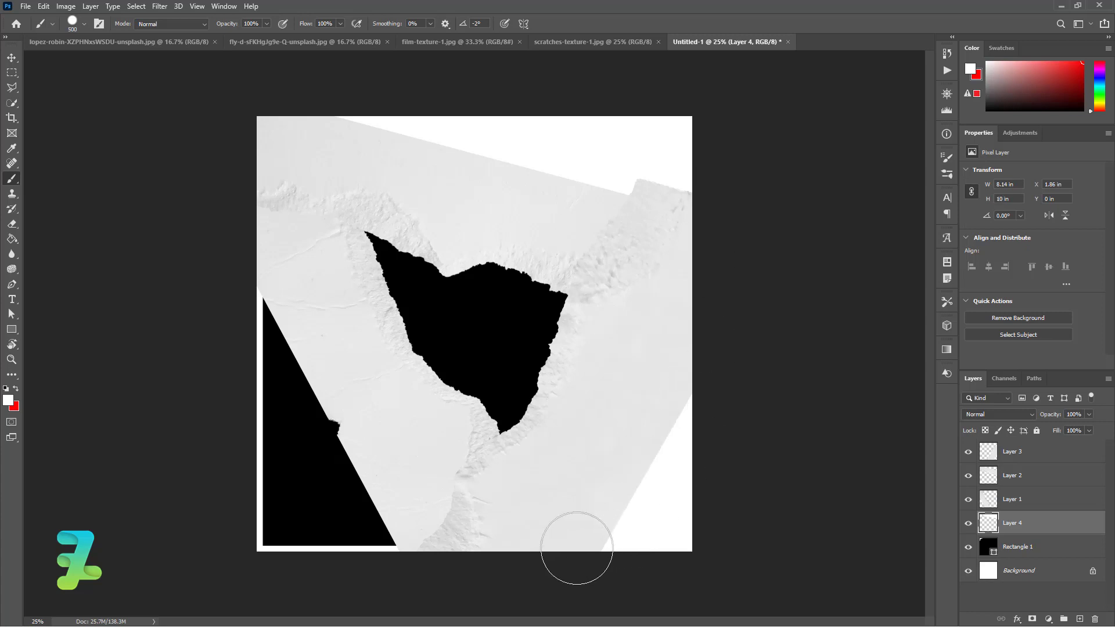
{"action": "mouse_move", "coordinate": [407, 559]}
{"action": "left_mouse_down"}
{"action": "mouse_move", "coordinate": [291, 423]}
{"action": "mouse_move", "coordinate": [291, 349]}
{"action": "mouse_move", "coordinate": [336, 548]}
{"action": "mouse_move", "coordinate": [261, 418]}
{"action": "mouse_move", "coordinate": [341, 515]}
{"action": "left_mouse_up"}
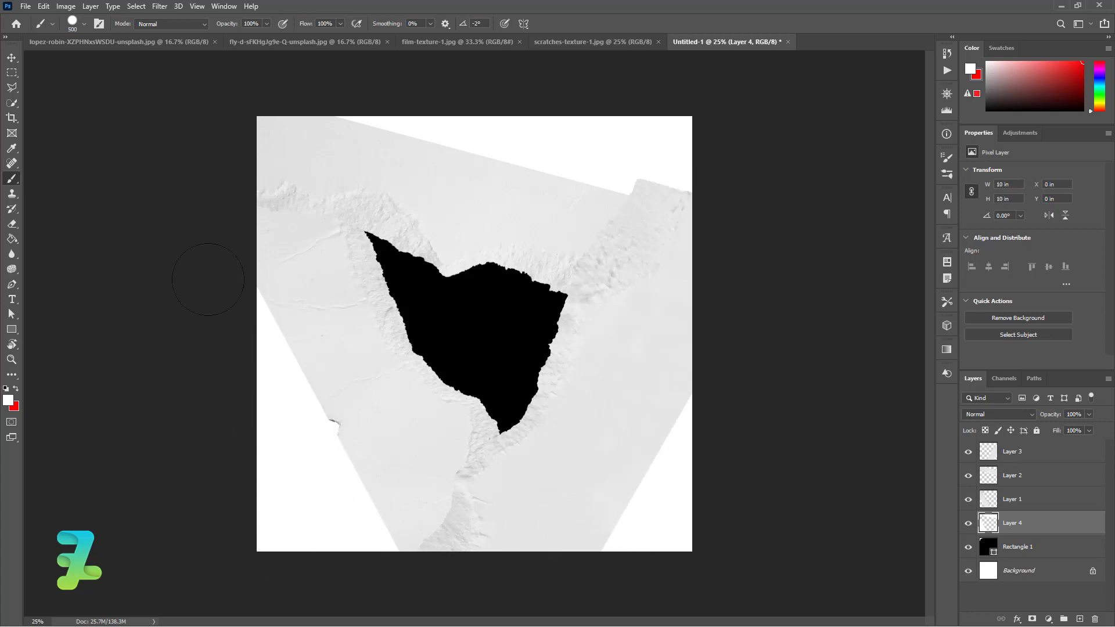
{"action": "left_click", "coordinate": [12, 58]}
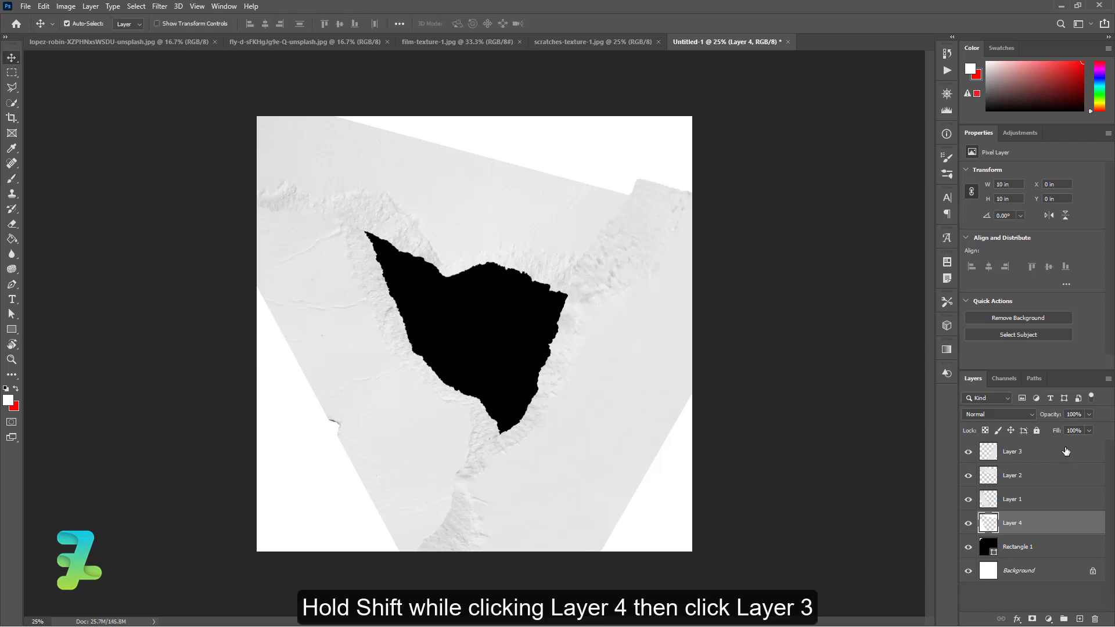
- Group Layers 1–4 into Group 1 and mask it with the Rectangle 1 shape selection
{"action": "left_click", "coordinate": [1038, 446], "text": "shift"}
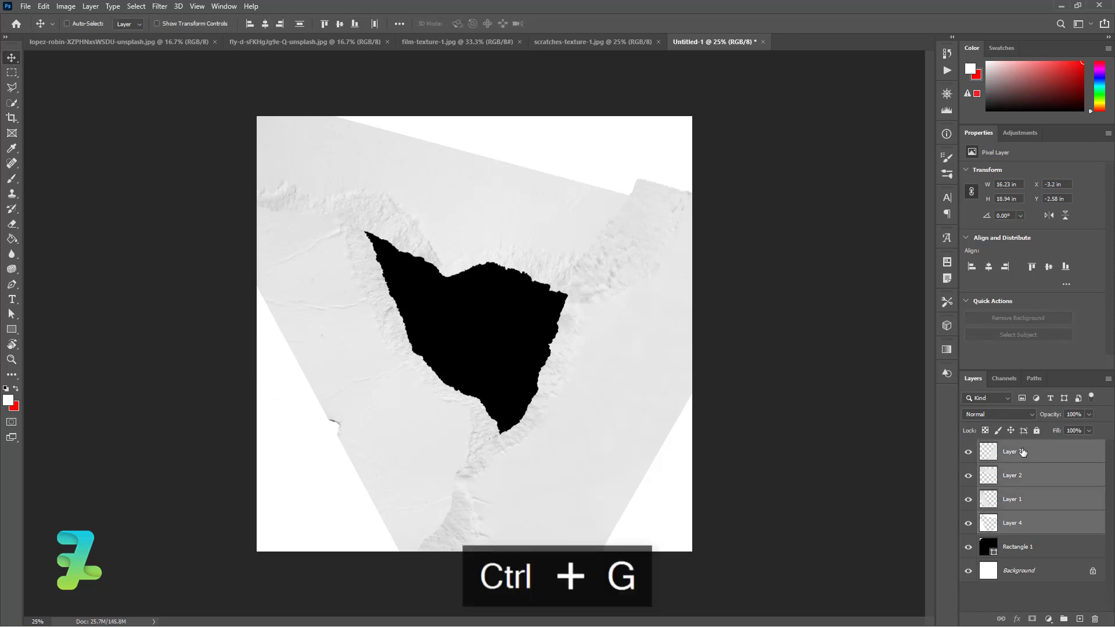
{"action": "key", "text": "ctrl+g"}
{"action": "left_click", "coordinate": [991, 469], "text": "ctrl"}
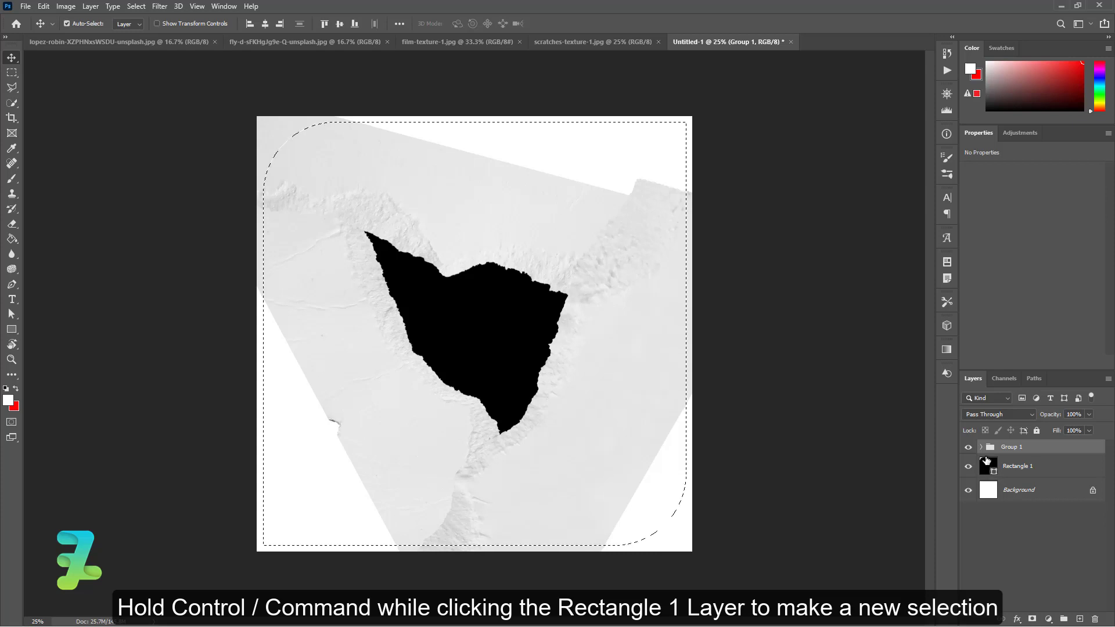
{"action": "left_click", "coordinate": [1031, 620]}
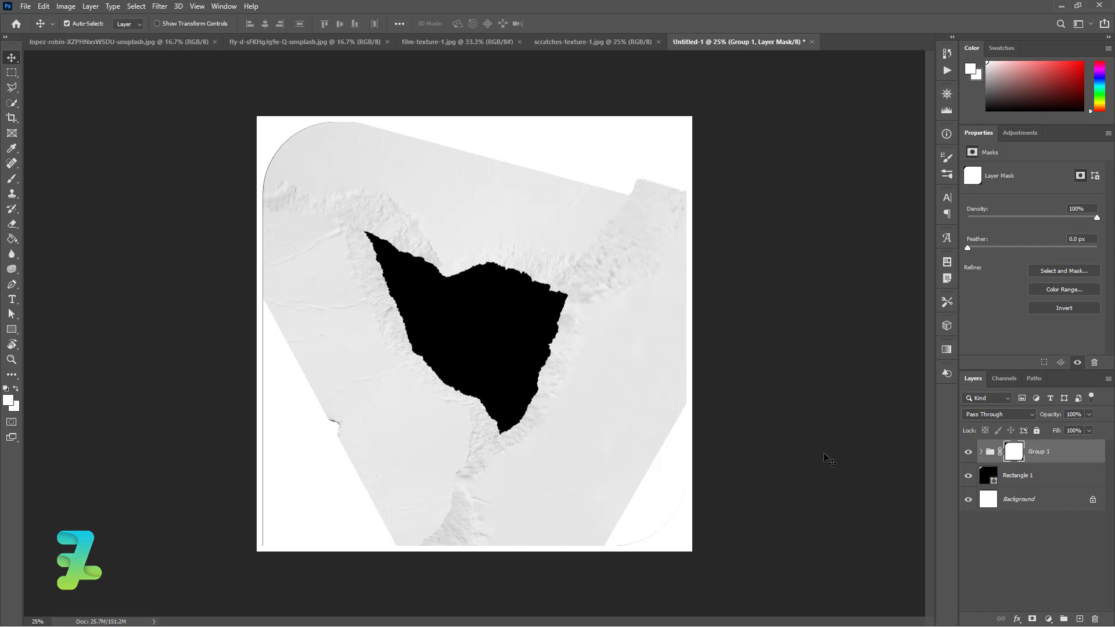
{"action": "left_click", "coordinate": [92, 40]}
- Copy the canal photo into the cover and clip it to the paper group
{"action": "right_click", "coordinate": [92, 40]}
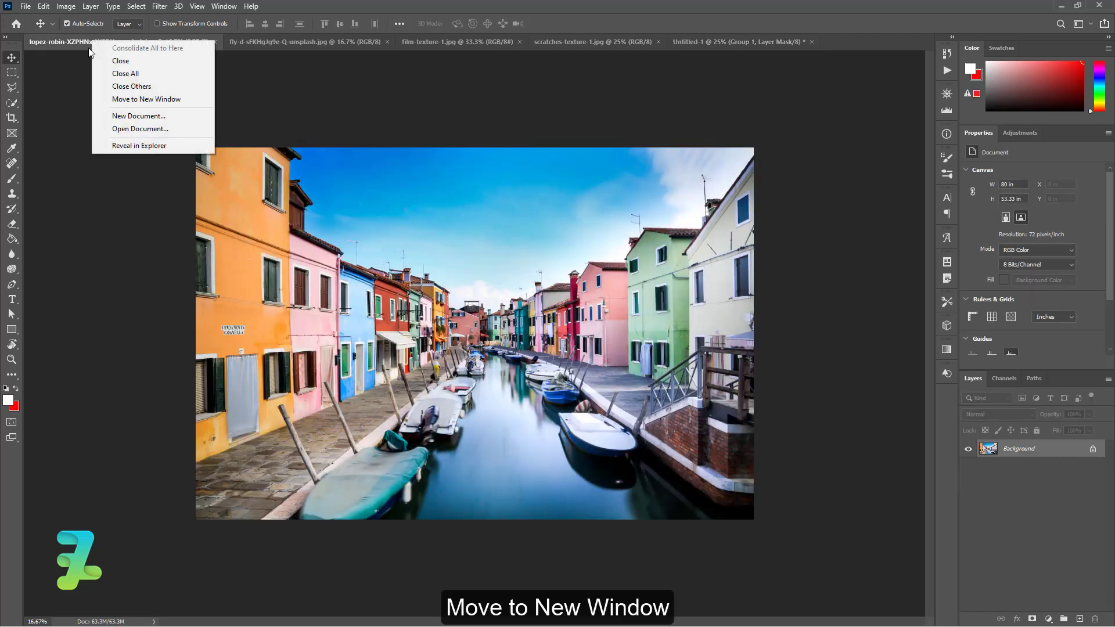
{"action": "left_click", "coordinate": [118, 100]}
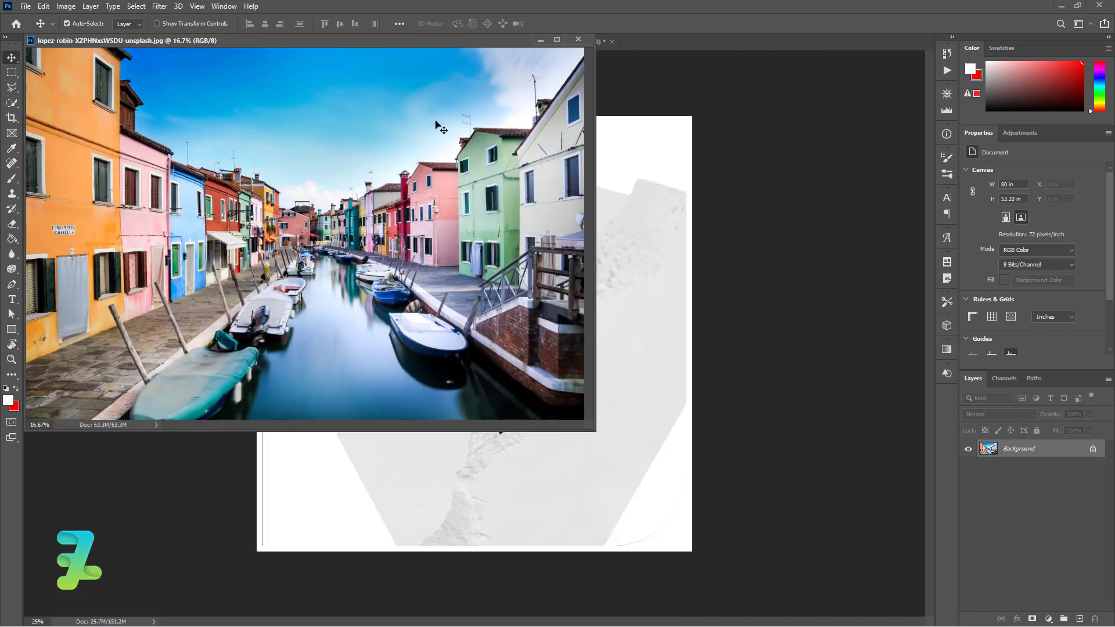
{"action": "mouse_move", "coordinate": [436, 123]}
{"action": "left_mouse_down"}
{"action": "mouse_move", "coordinate": [502, 128]}
{"action": "mouse_move", "coordinate": [627, 291]}
{"action": "mouse_move", "coordinate": [629, 264]}
{"action": "left_mouse_up"}
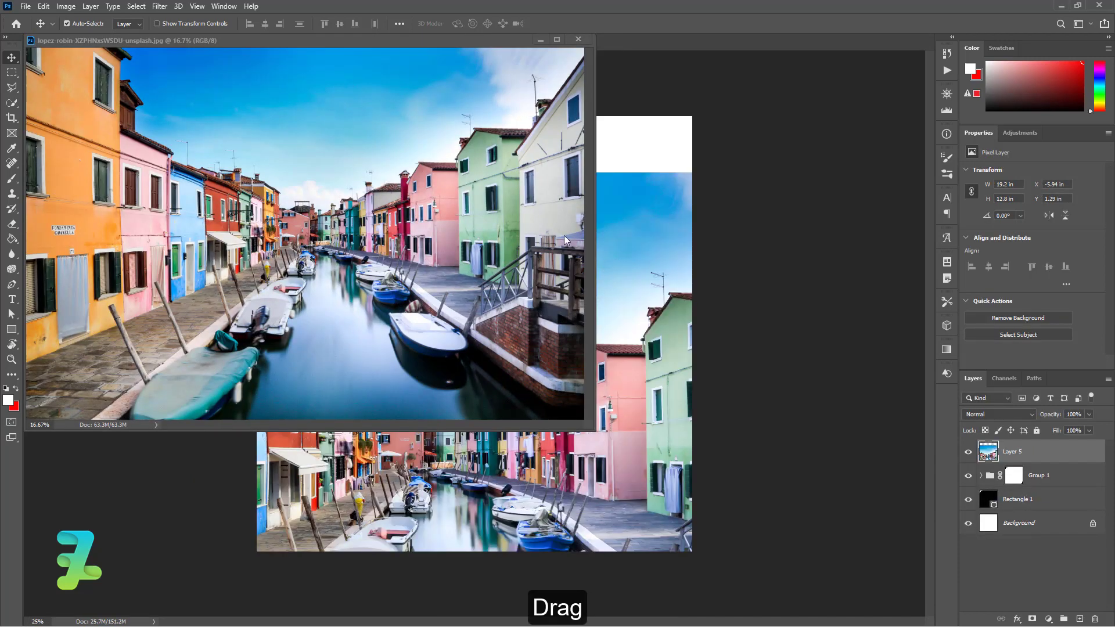
{"action": "left_click", "coordinate": [577, 41]}
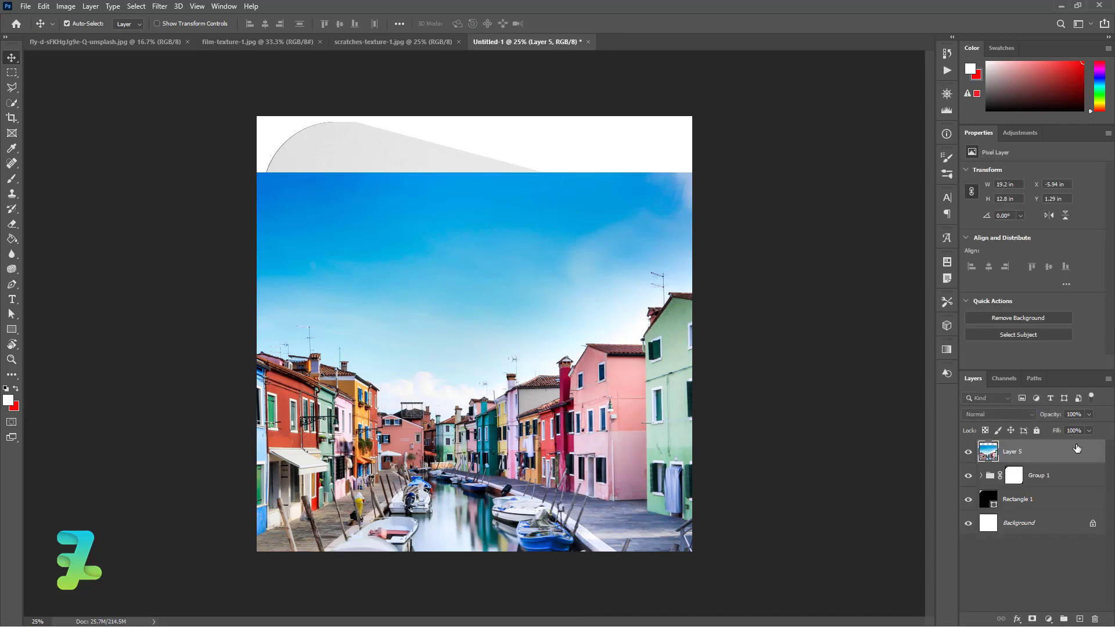
{"action": "right_click", "coordinate": [1053, 452]}
{"action": "left_click", "coordinate": [937, 358]}
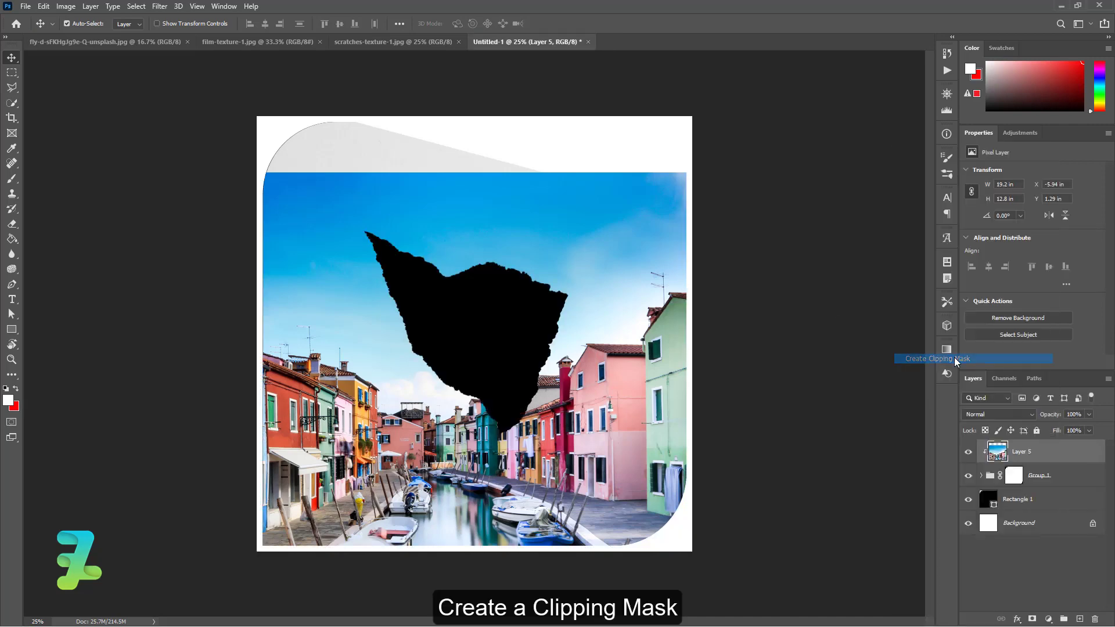
- Position the canal photo inside the frame and centre it horizontally on the canvas
{"action": "left_click_drag", "start_coordinate": [630, 443], "coordinate": [627, 356]}
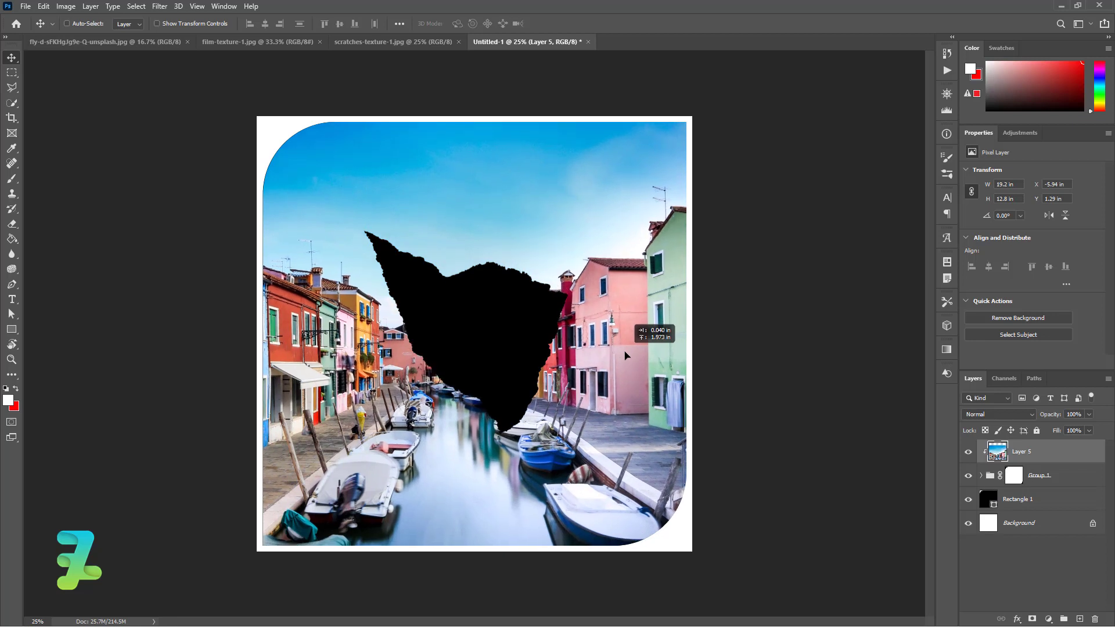
{"action": "left_click_drag", "start_coordinate": [627, 356], "coordinate": [625, 356]}
{"action": "key", "text": "ctrl+a"}
{"action": "left_click", "coordinate": [265, 24]}
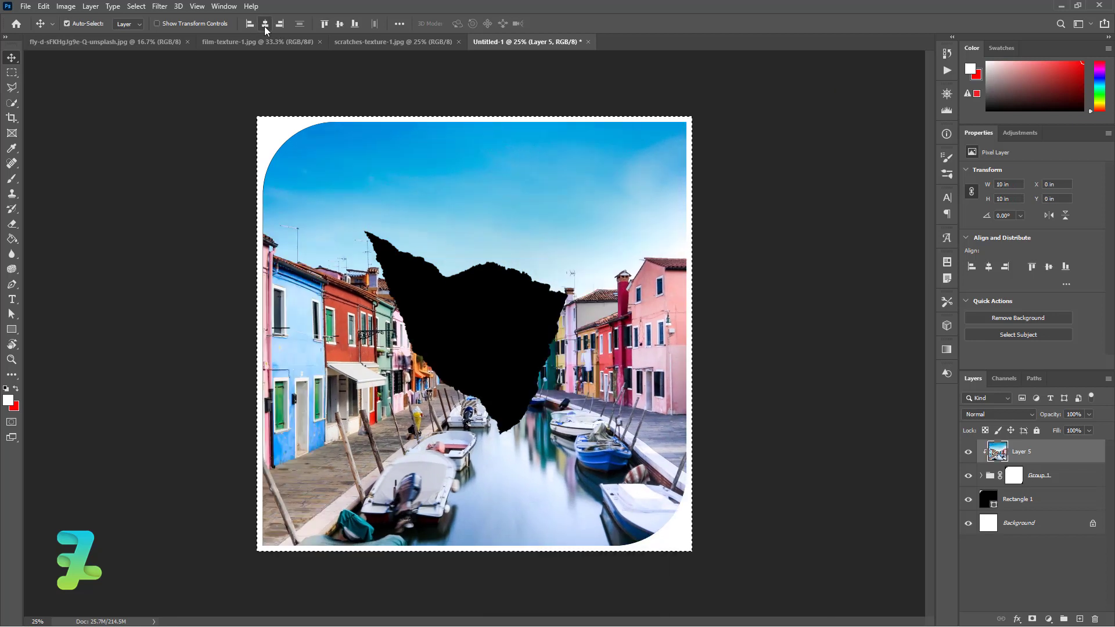
{"action": "key", "text": "ctrl+d"}
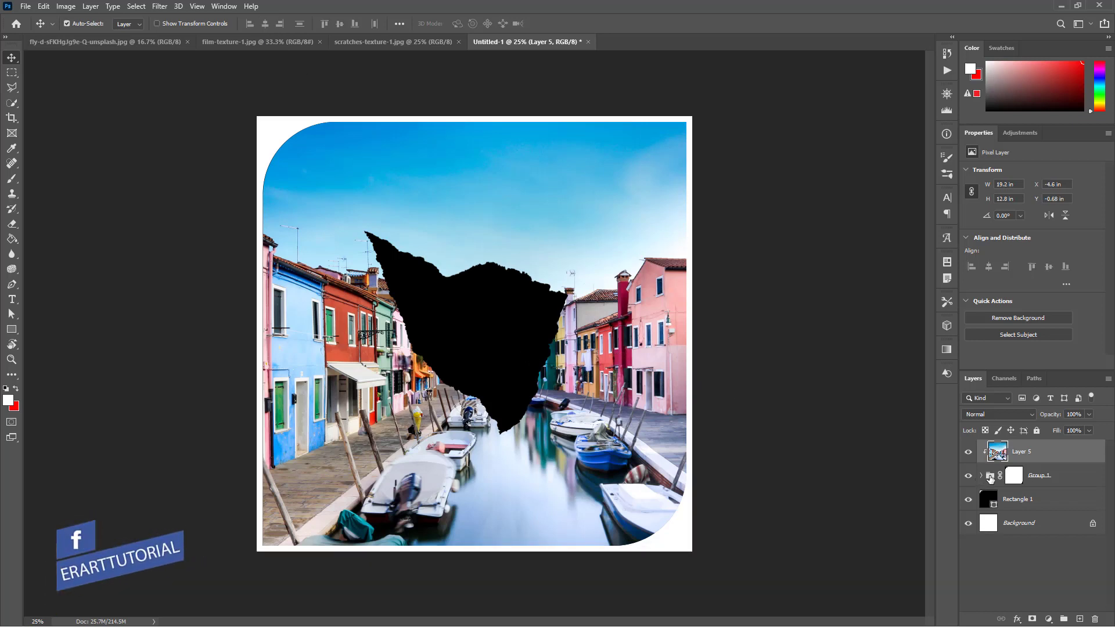
- Duplicate the masked paper group and clip the canal photo to the copy
{"action": "left_click", "coordinate": [990, 478]}
{"action": "key", "text": "ctrl+j"}
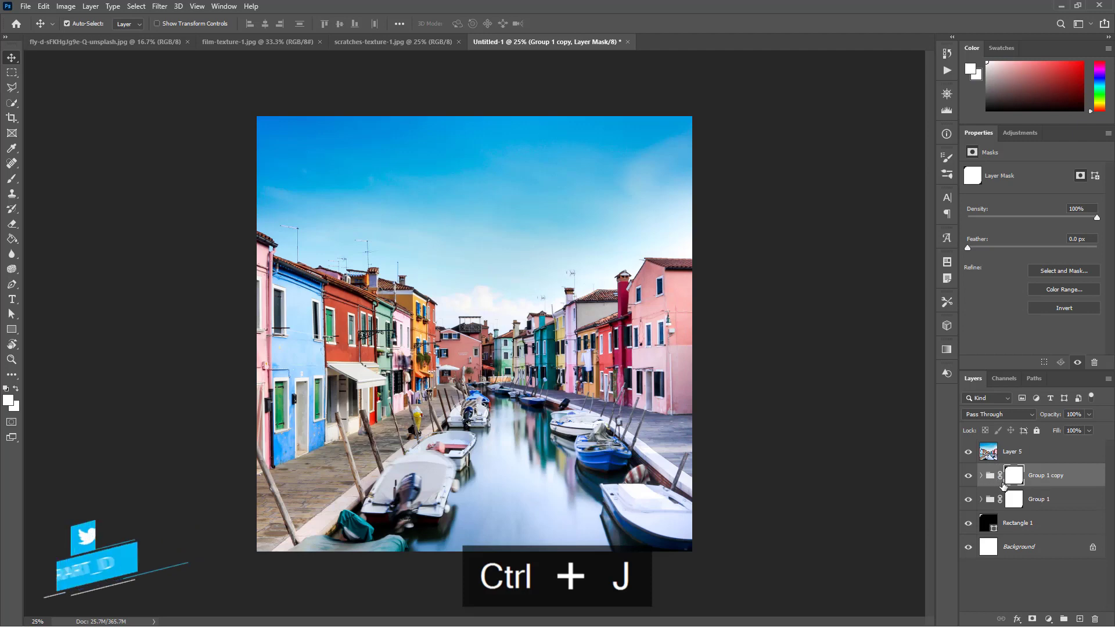
{"action": "left_click", "coordinate": [1014, 452]}
{"action": "right_click", "coordinate": [1063, 452]}
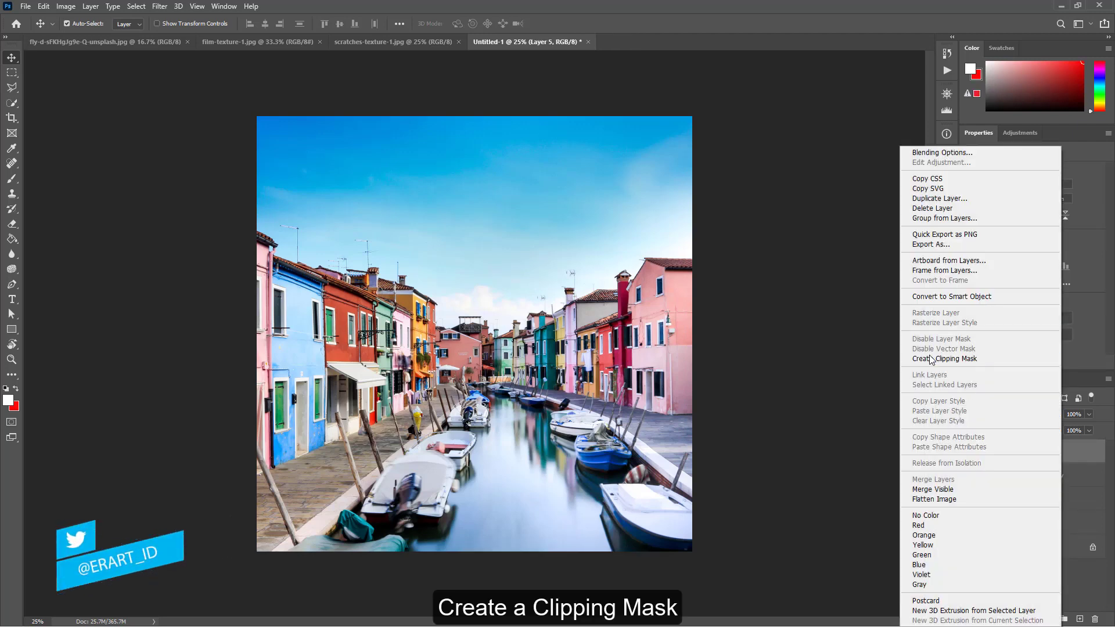
{"action": "left_click", "coordinate": [931, 359]}
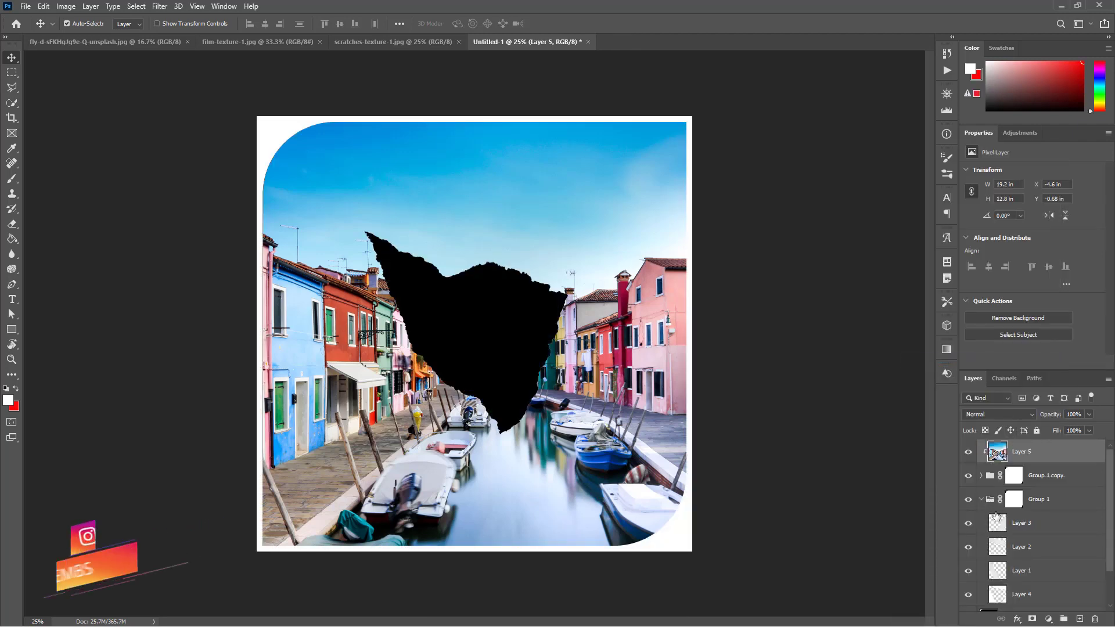
- Offset the torn-paper layers so white paper edges show around the black hole
{"action": "left_click", "coordinate": [1014, 523]}
{"action": "left_click_drag", "start_coordinate": [588, 316], "coordinate": [586, 335]}
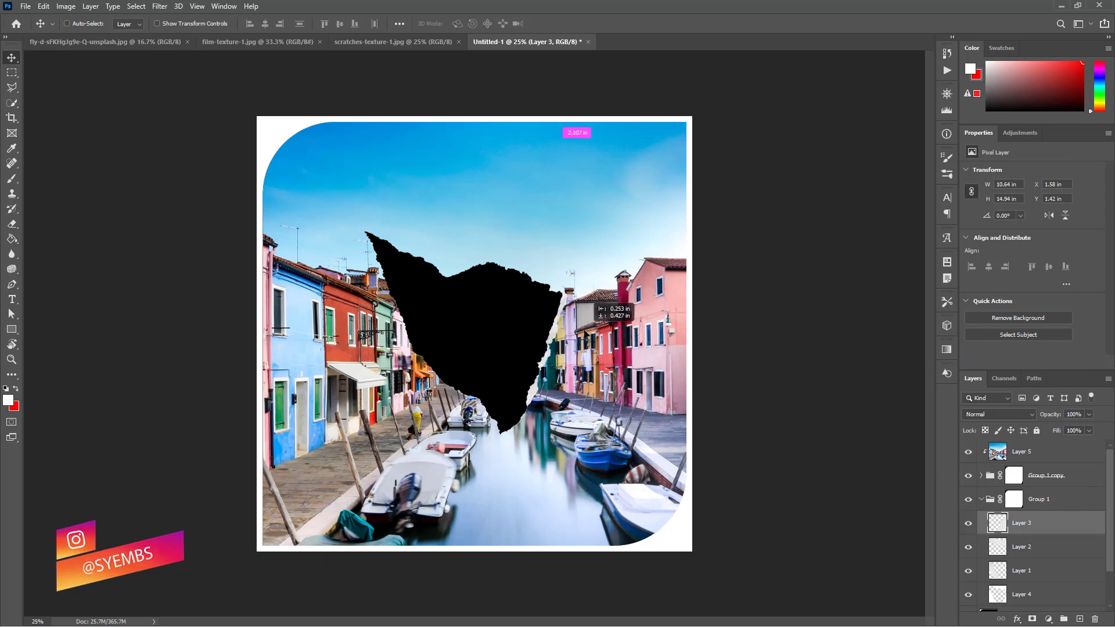
{"action": "left_click", "coordinate": [488, 261], "text": "ctrl"}
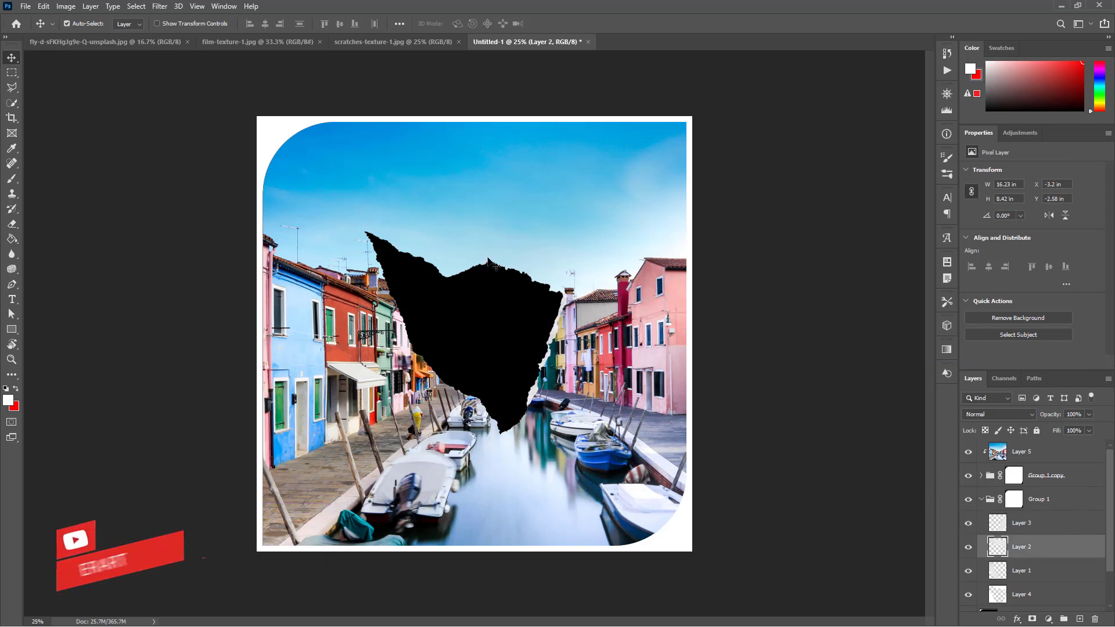
{"action": "left_click_drag", "start_coordinate": [488, 262], "coordinate": [543, 269]}
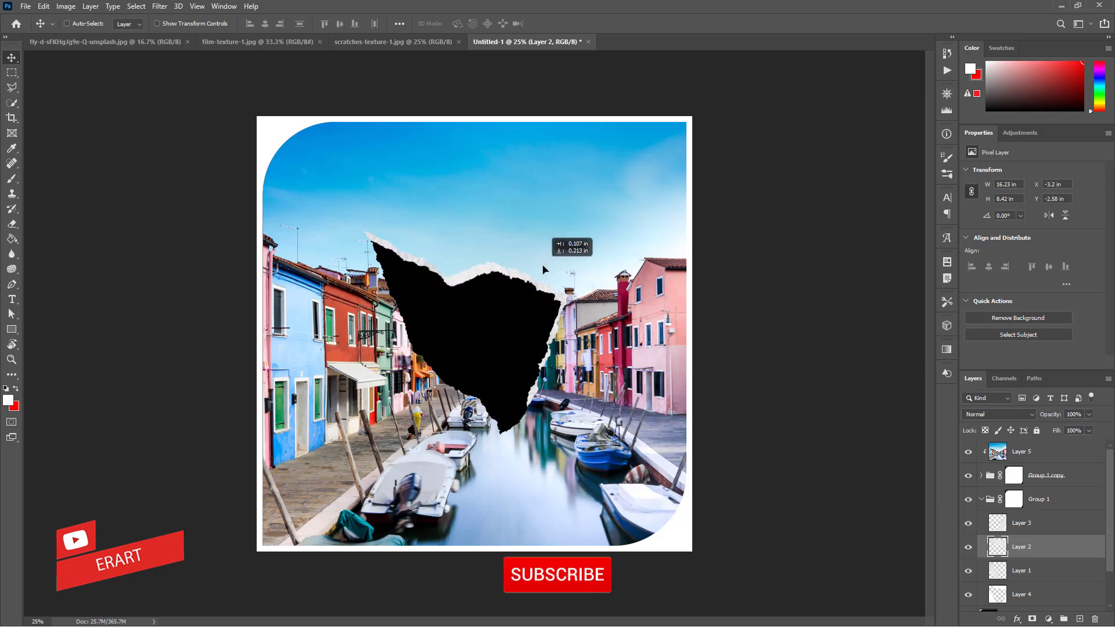
{"action": "left_click_drag", "start_coordinate": [543, 270], "coordinate": [558, 273]}
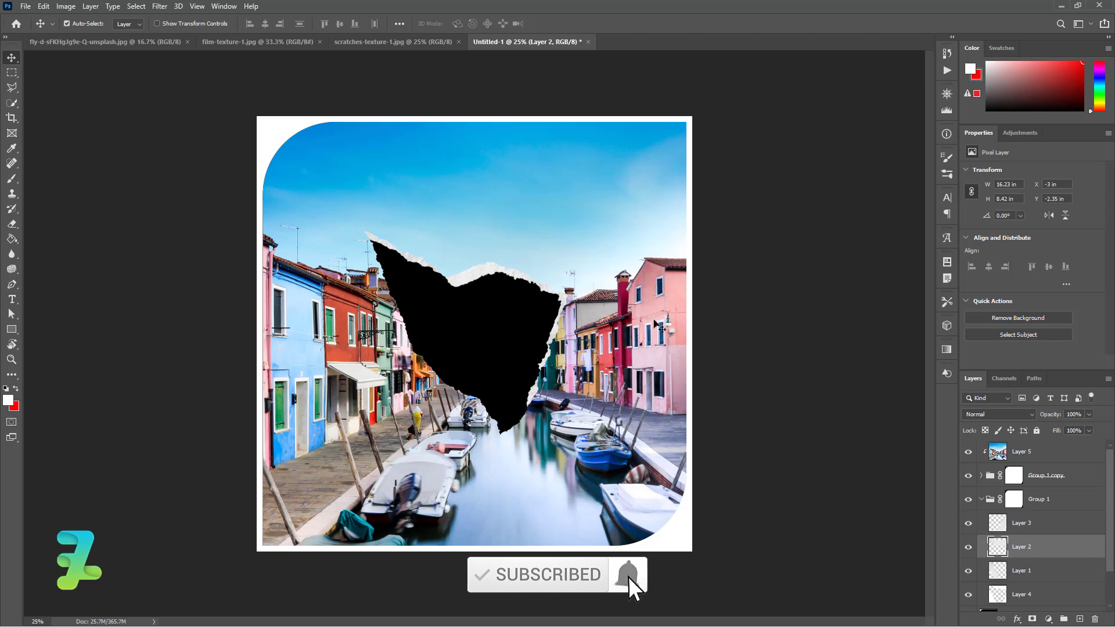
{"action": "left_click_drag", "start_coordinate": [440, 376], "coordinate": [439, 393]}
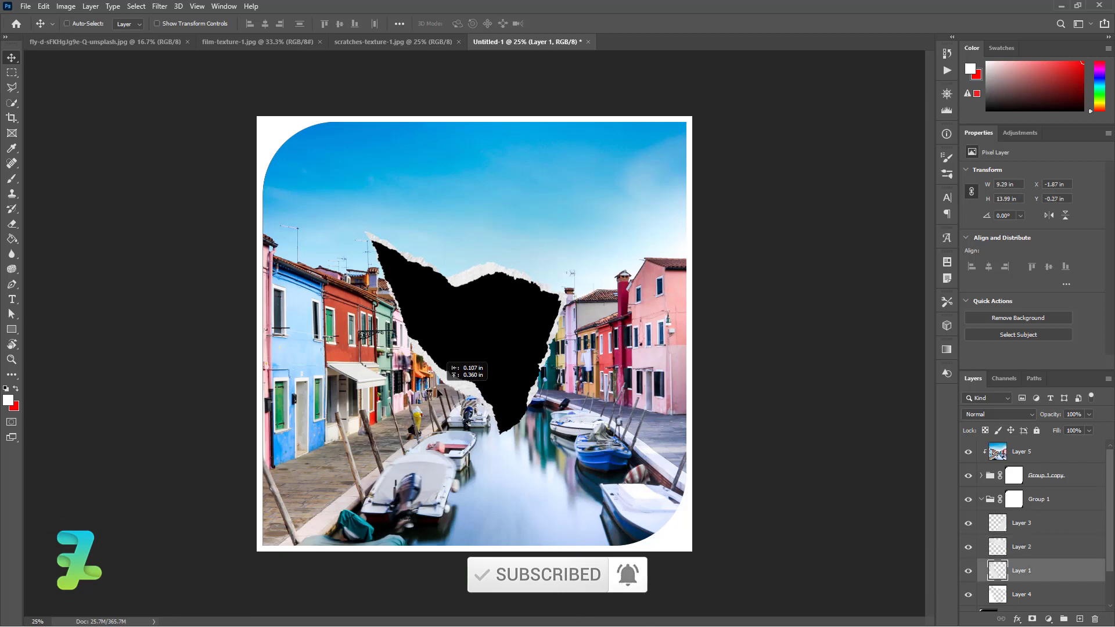
- Delete the spare Layer 4 and collapse Group 1
{"action": "scroll", "coordinate": [993, 557], "scroll_direction": "down", "scroll_amount": 1}
{"action": "left_click", "coordinate": [990, 572]}
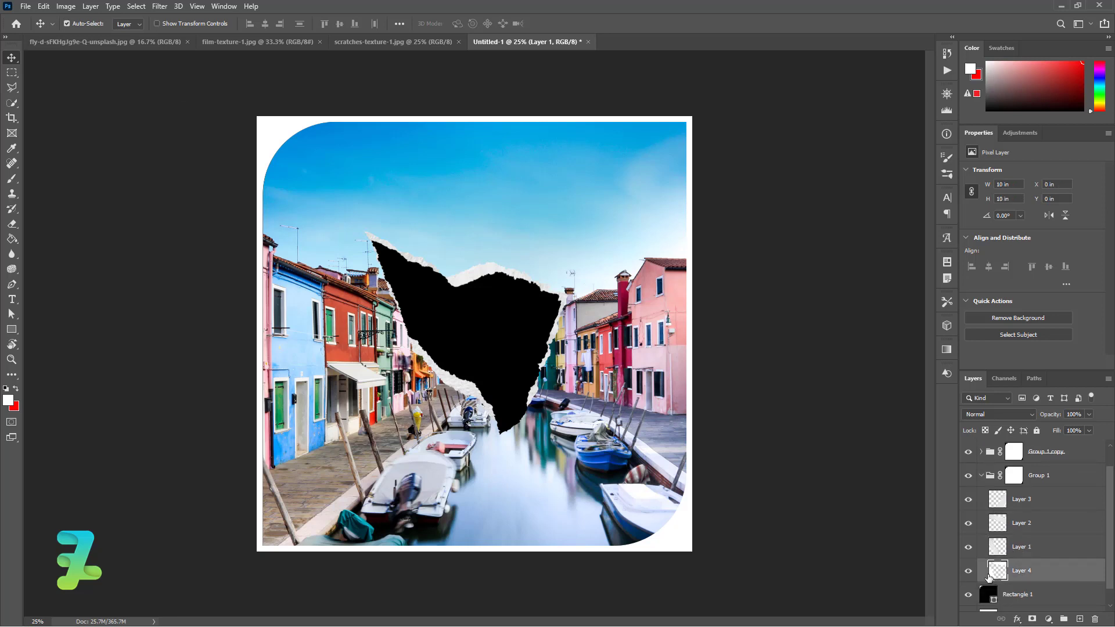
{"action": "key", "text": "Delete"}
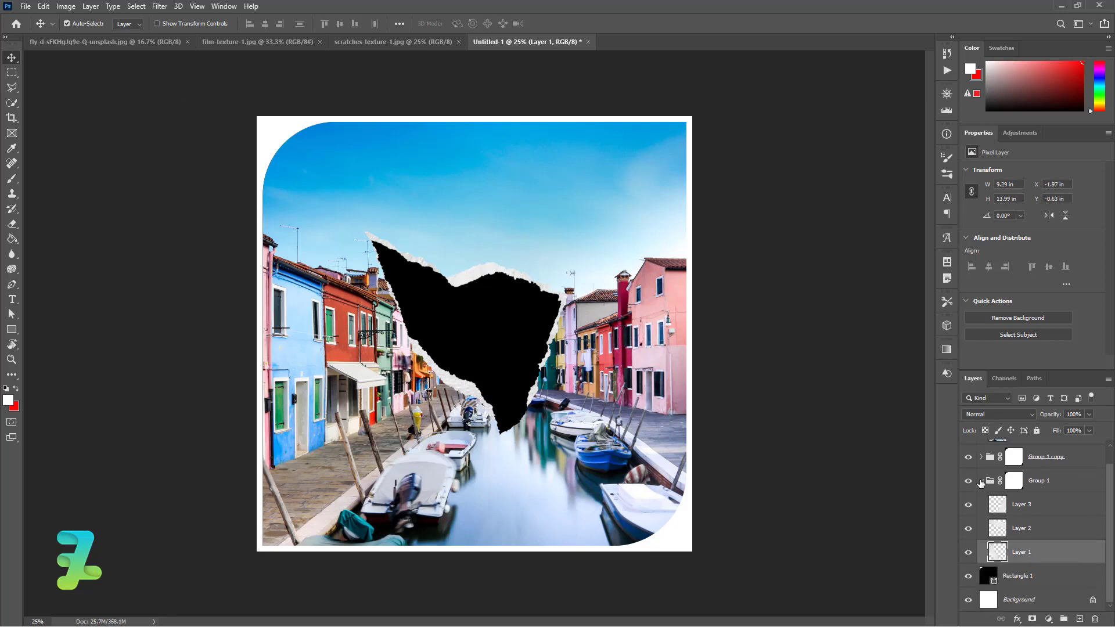
{"action": "left_click", "coordinate": [981, 481]}
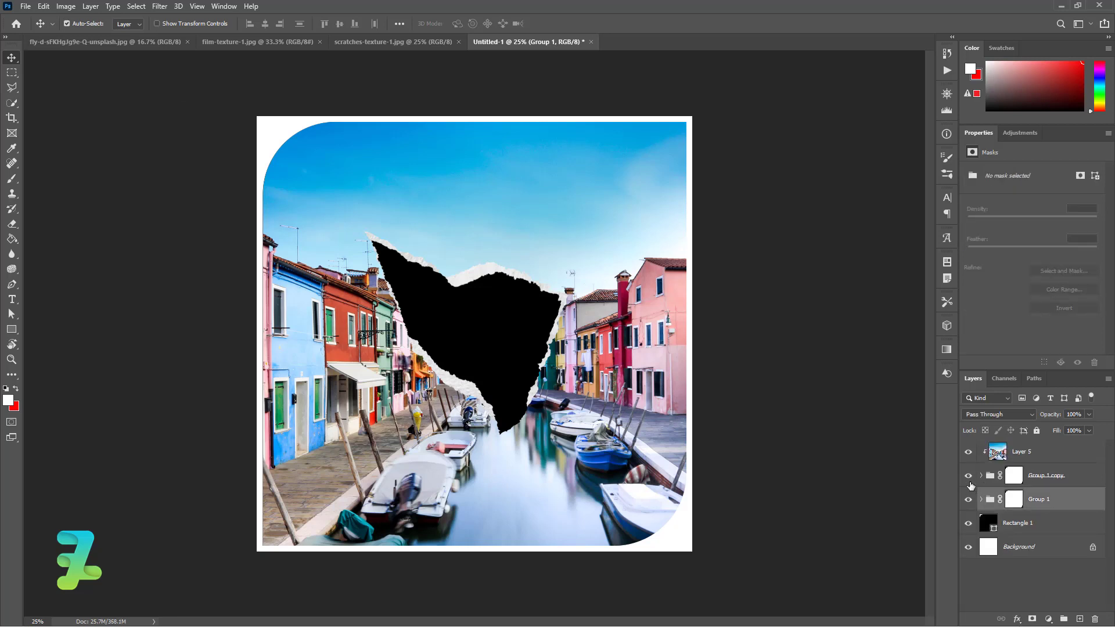
- Bring the rainbow swirl image into the cover as a layer above Rectangle 1
{"action": "left_click", "coordinate": [1028, 525]}
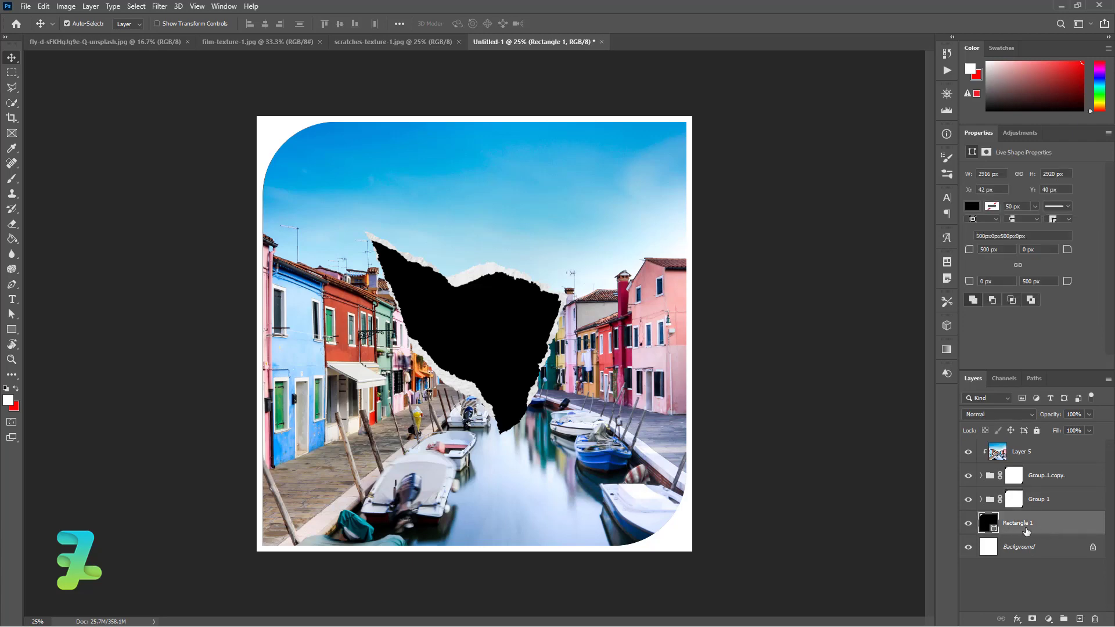
{"action": "left_click", "coordinate": [81, 41]}
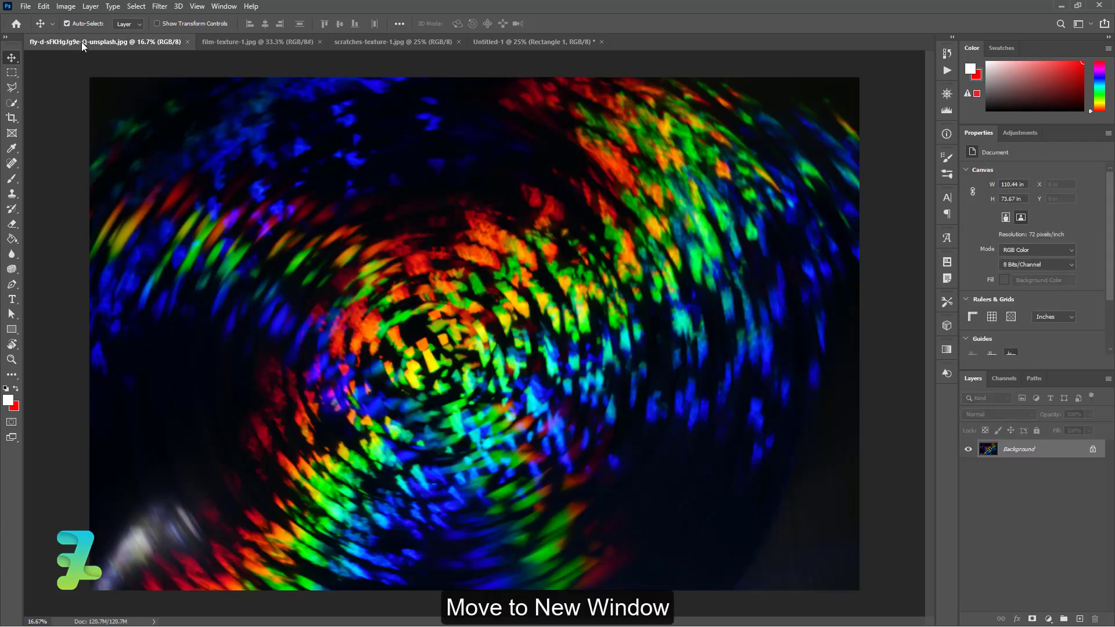
{"action": "right_click", "coordinate": [81, 42]}
{"action": "left_click", "coordinate": [107, 100]}
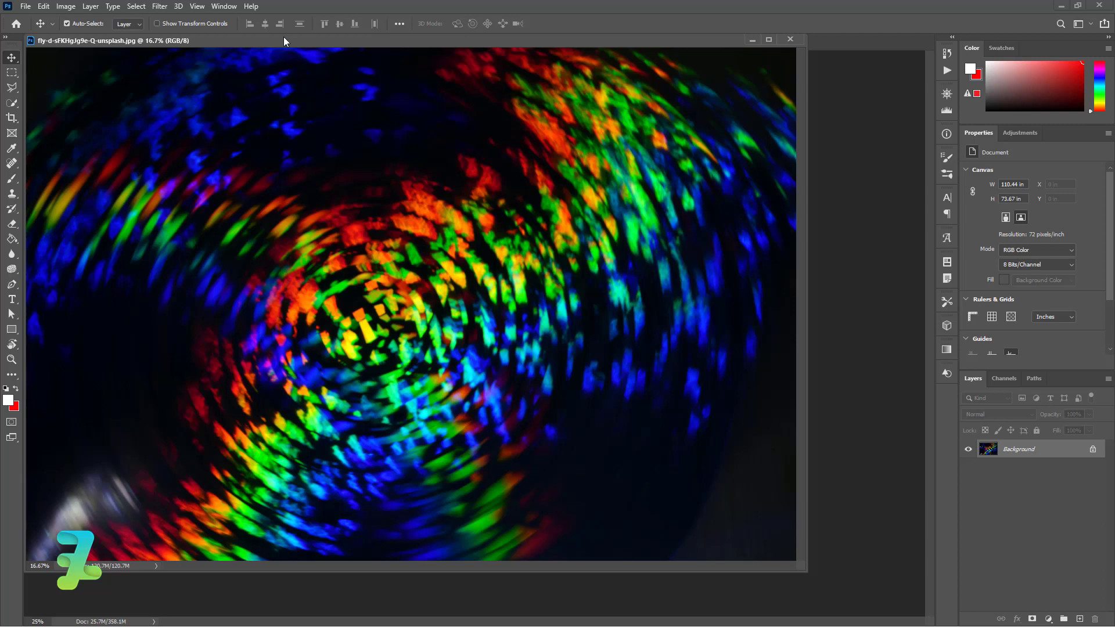
{"action": "left_click_drag", "start_coordinate": [283, 37], "coordinate": [461, 525]}
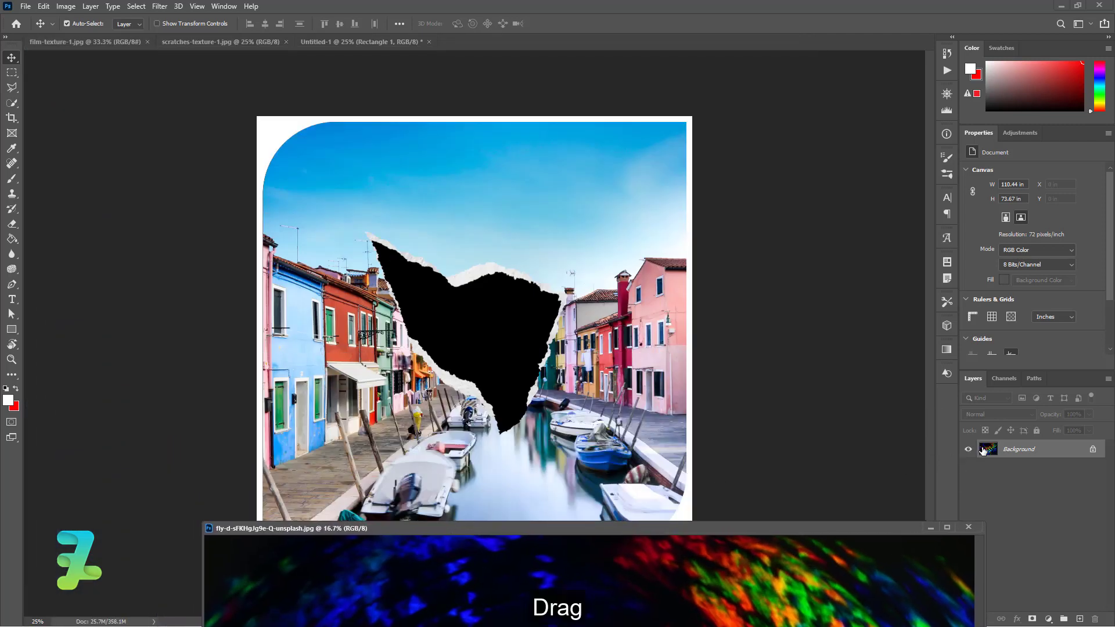
{"action": "left_click_drag", "start_coordinate": [982, 450], "coordinate": [435, 319]}
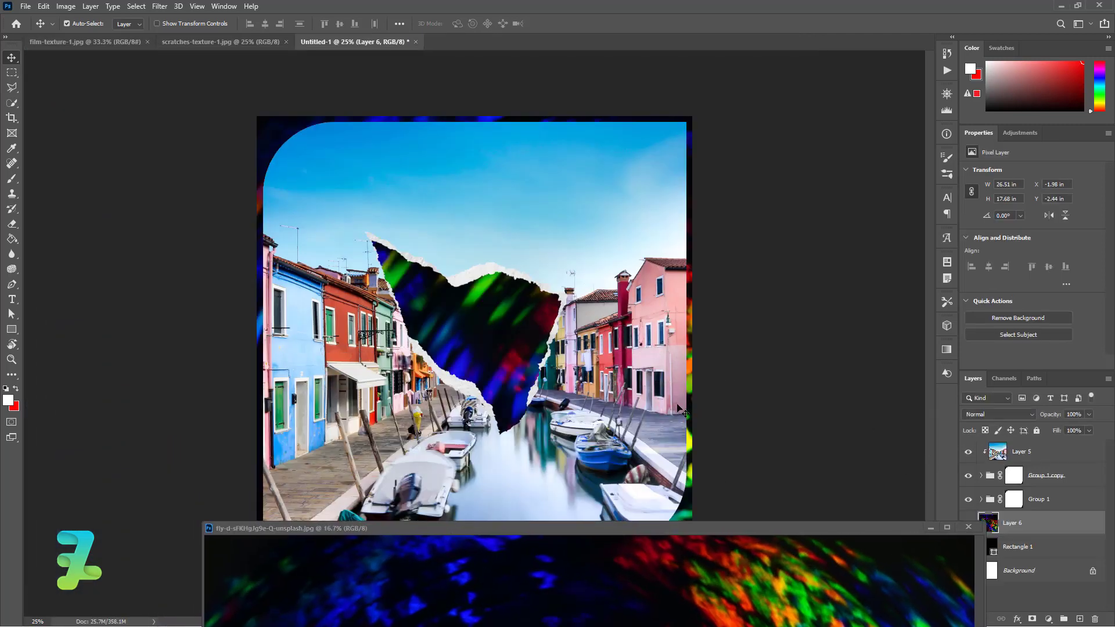
{"action": "left_click", "coordinate": [969, 528]}
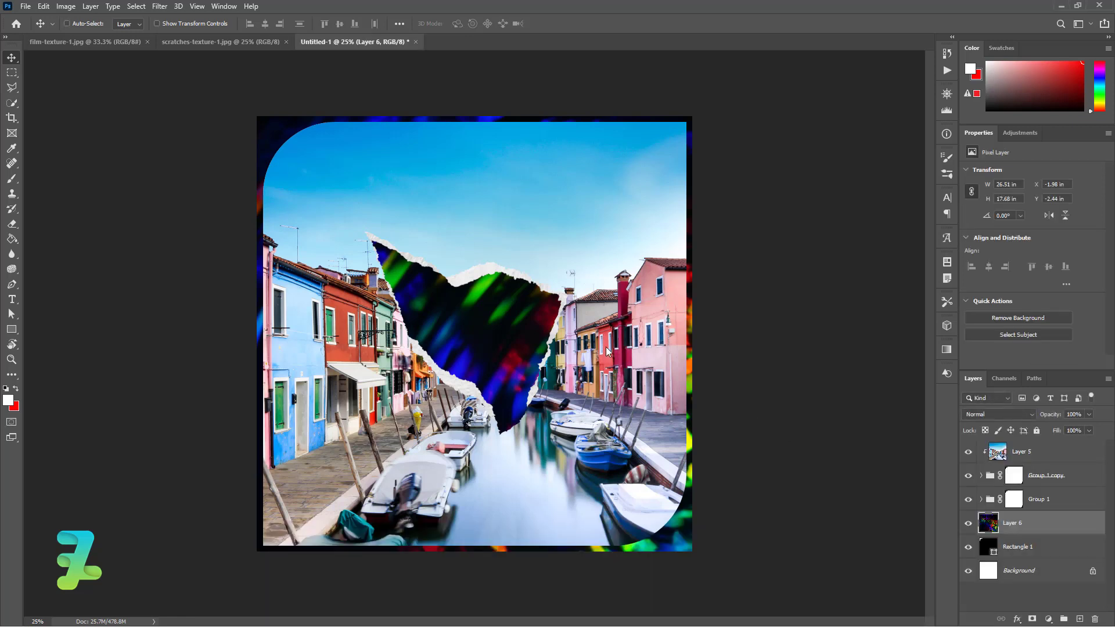
- Shrink the swirl layer to about 38% and place it over the torn hole
{"action": "key", "text": "ctrl+minus"}
{"action": "key", "text": "ctrl+minus"}
{"action": "key", "text": "ctrl+t"}
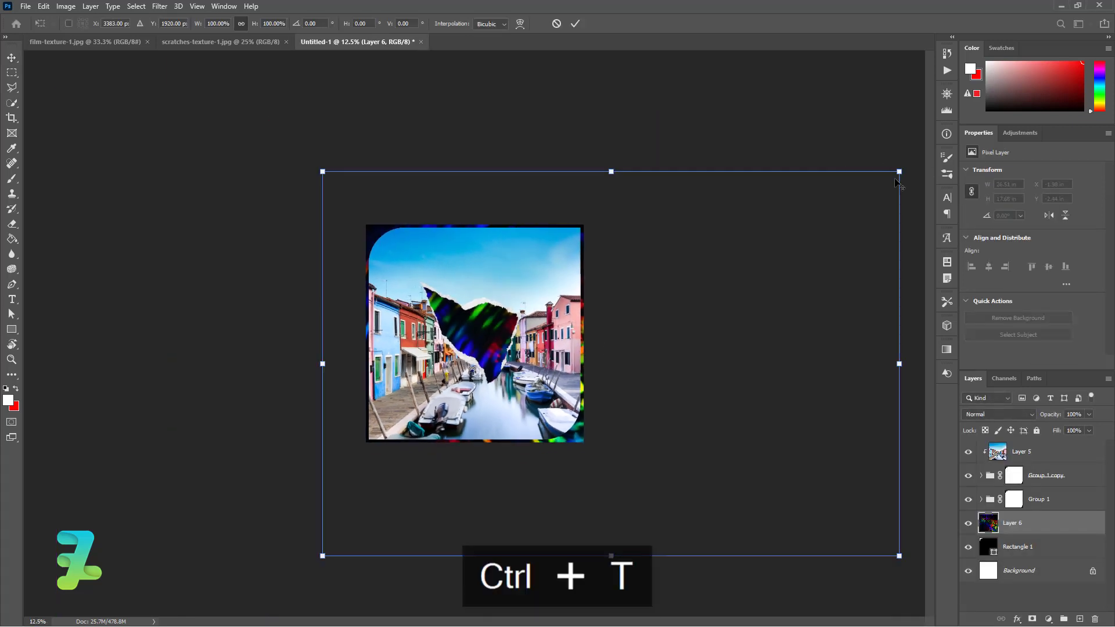
{"action": "left_click_drag", "start_coordinate": [899, 172], "coordinate": [743, 279]}
{"action": "mouse_move", "coordinate": [677, 367]}
{"action": "left_mouse_down"}
{"action": "mouse_move", "coordinate": [541, 337]}
{"action": "mouse_move", "coordinate": [550, 334]}
{"action": "left_mouse_up"}
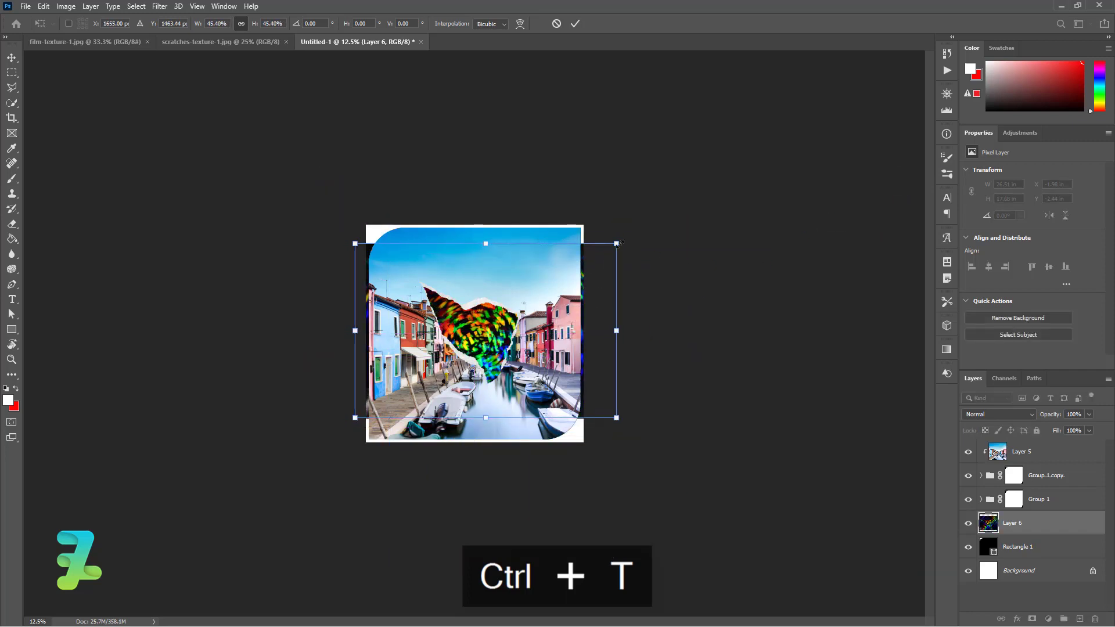
{"action": "left_click_drag", "start_coordinate": [620, 242], "coordinate": [595, 257]}
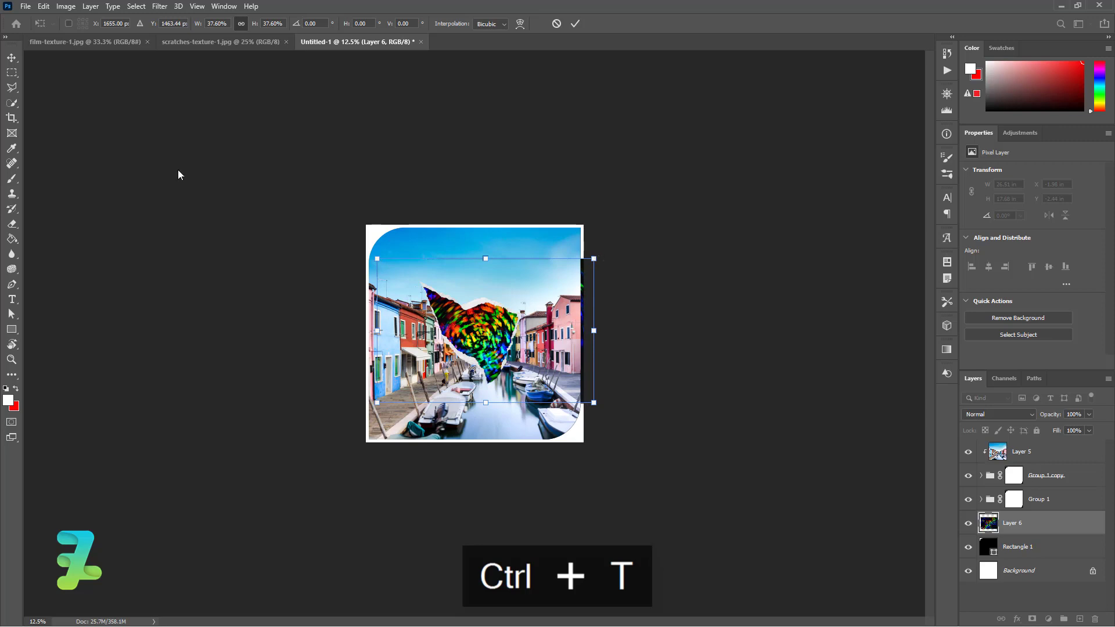
{"action": "left_click", "coordinate": [11, 58]}
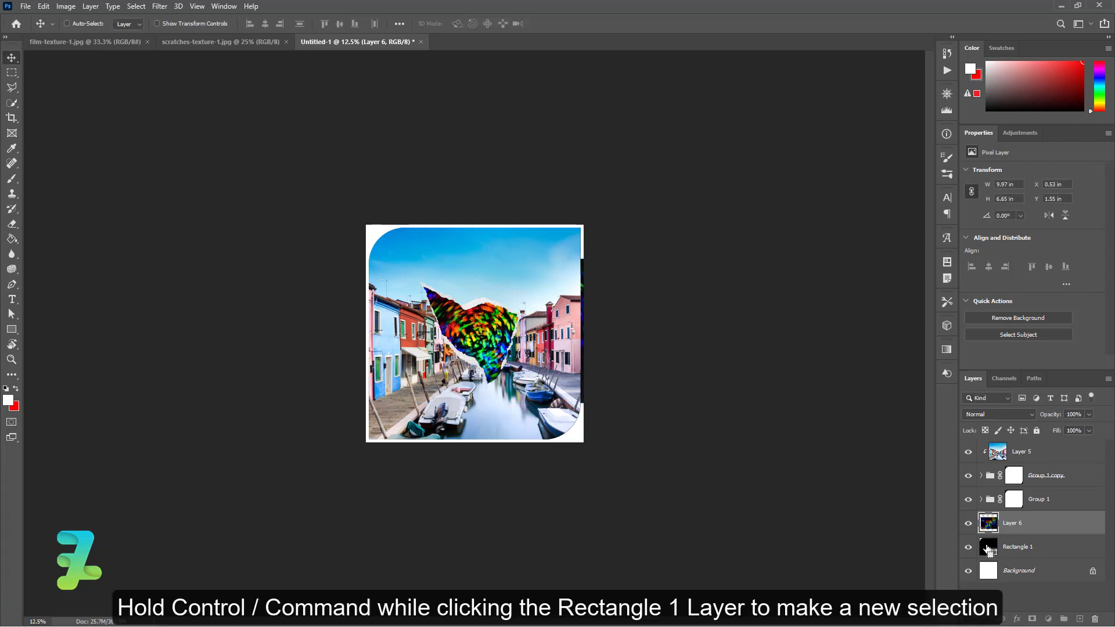
- Mask the swirl layer to the rounded rectangle's shape
{"action": "left_click", "coordinate": [989, 547], "text": "ctrl"}
{"action": "left_click", "coordinate": [1032, 619]}
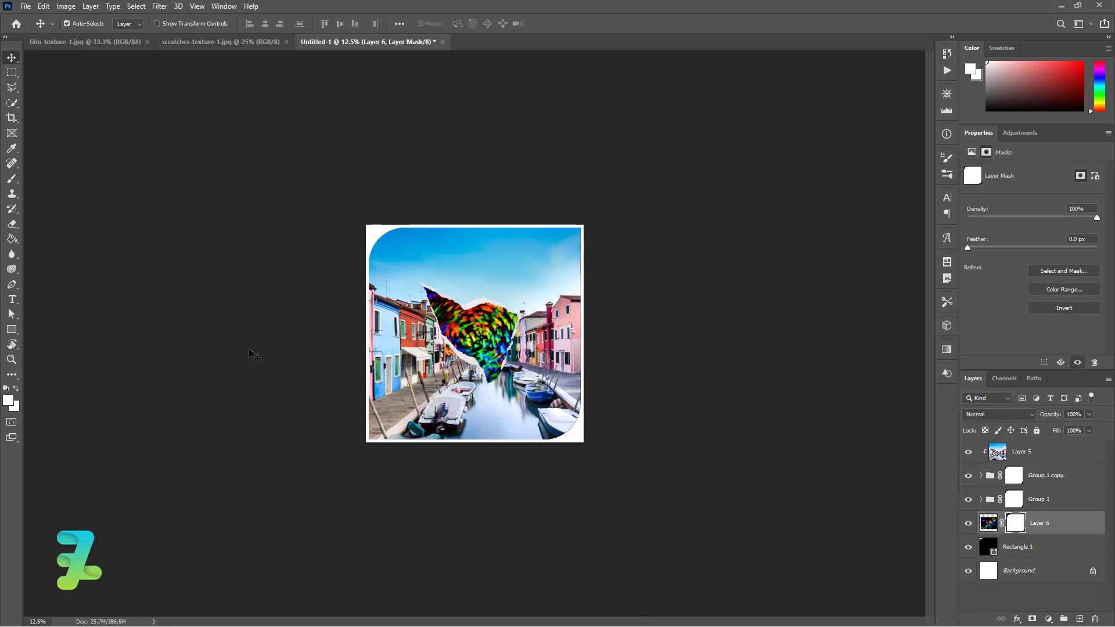
{"action": "key", "text": "ctrl+equal"}
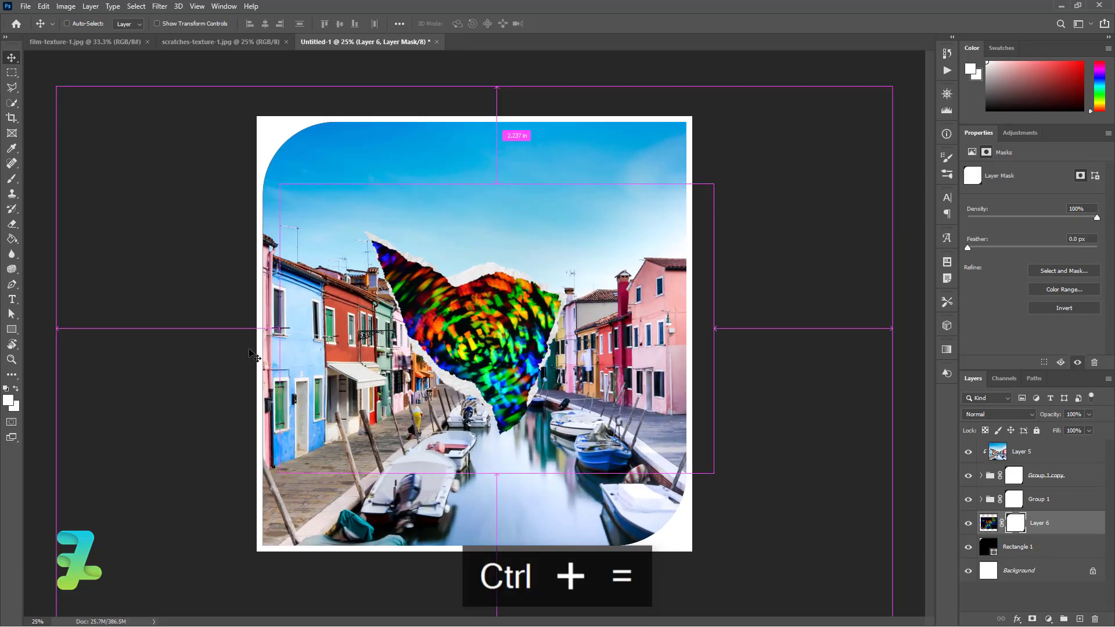
{"action": "key", "text": "ctrl"}
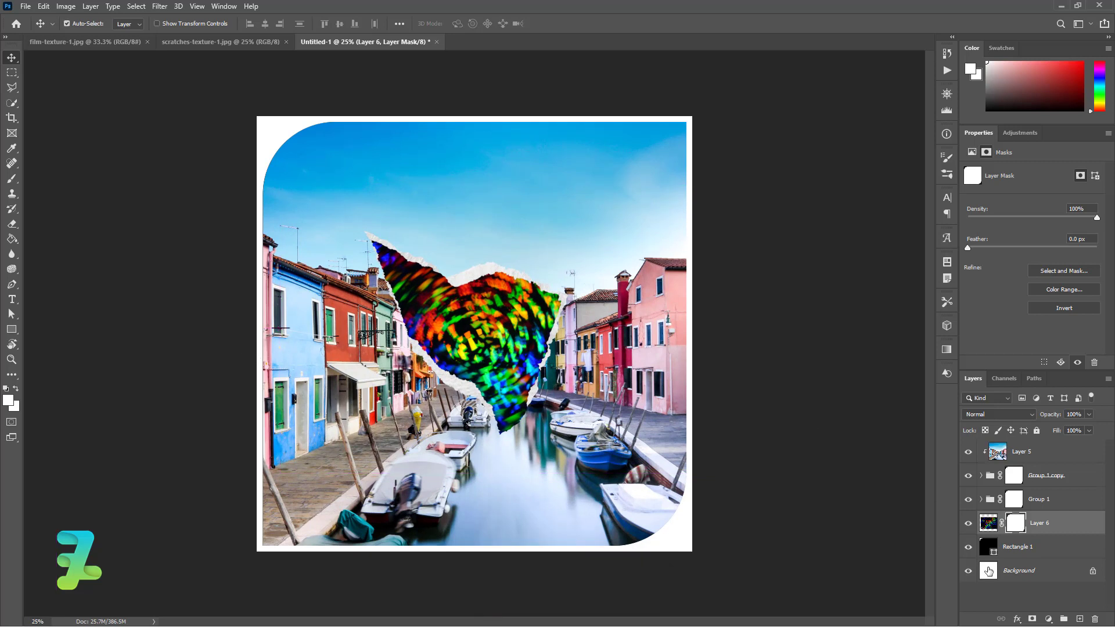
{"action": "left_click", "coordinate": [988, 571]}
- Set the foreground to #121212 and paint-bucket fill the white background around the frame
{"action": "key", "text": "i"}
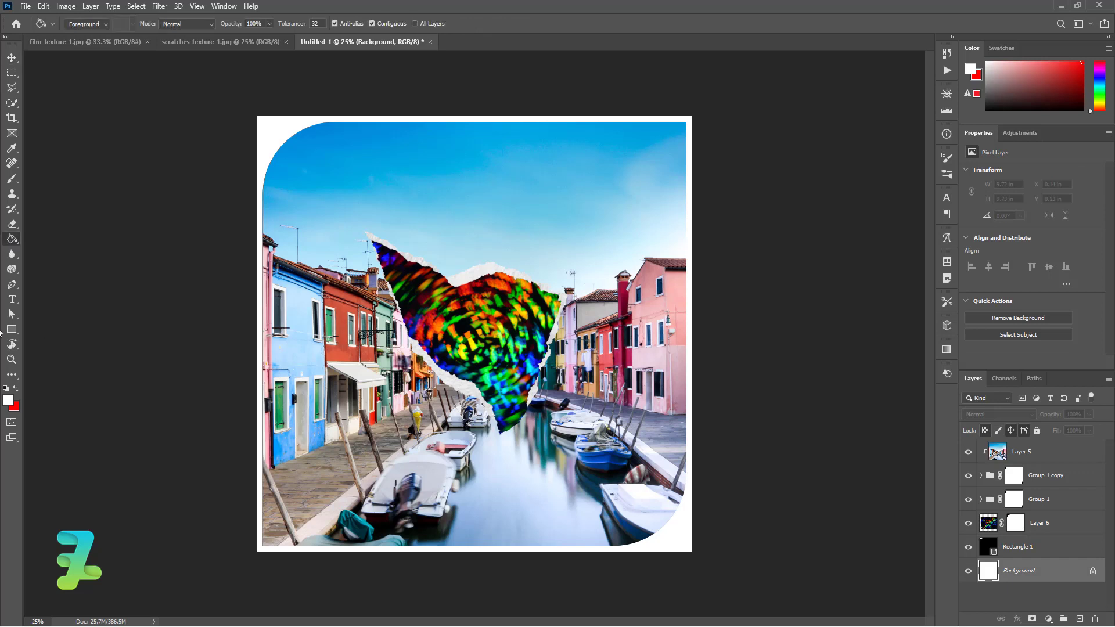
{"action": "left_click", "coordinate": [8, 401]}
{"action": "left_click_drag", "start_coordinate": [669, 328], "coordinate": [667, 322]}
{"action": "type", "text": "121212"}
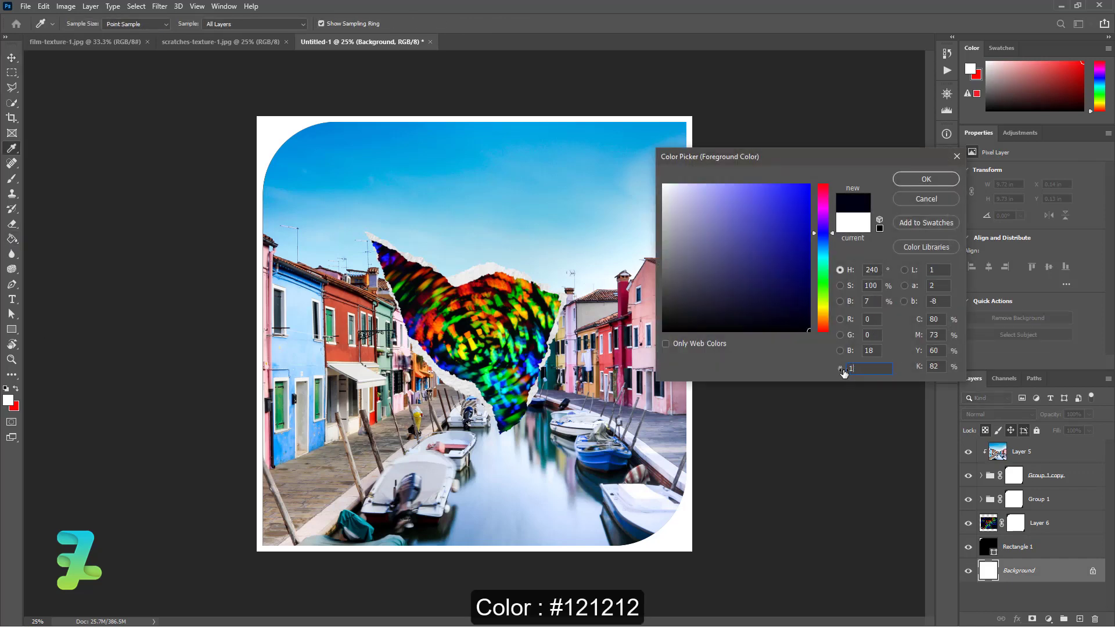
{"action": "left_click", "coordinate": [922, 179]}
{"action": "key", "text": "g"}
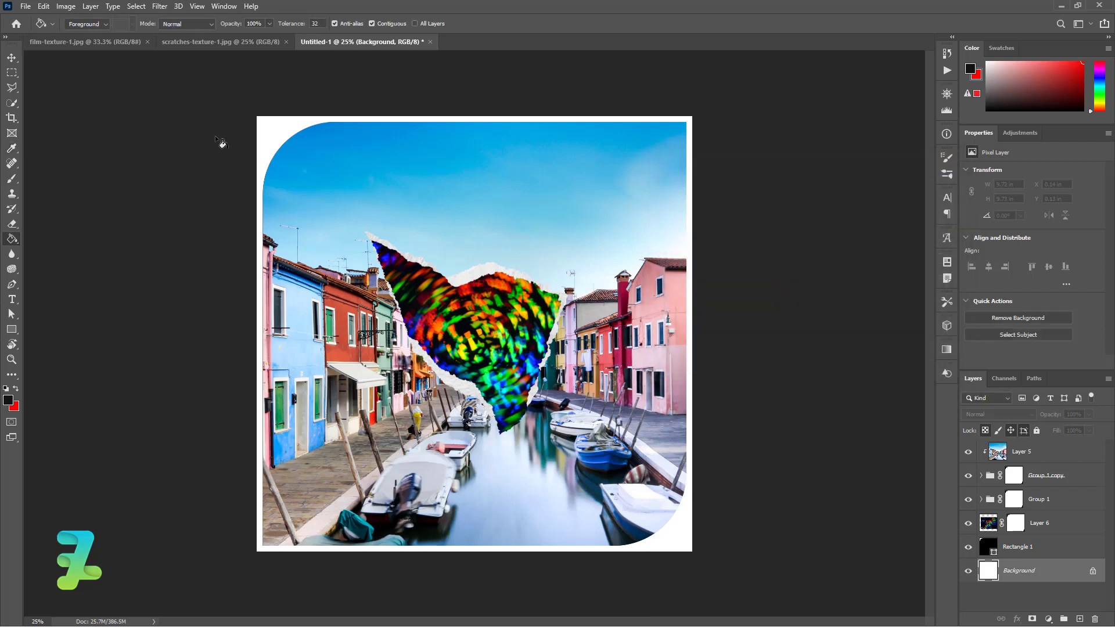
{"action": "left_click", "coordinate": [259, 133]}
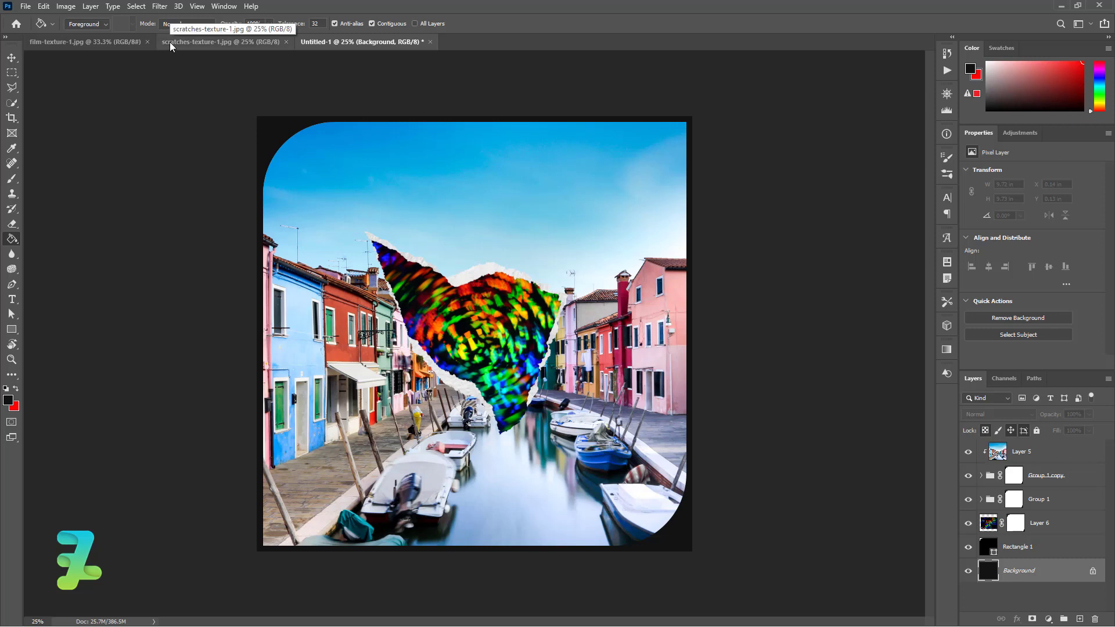
{"action": "left_click", "coordinate": [1051, 453]}
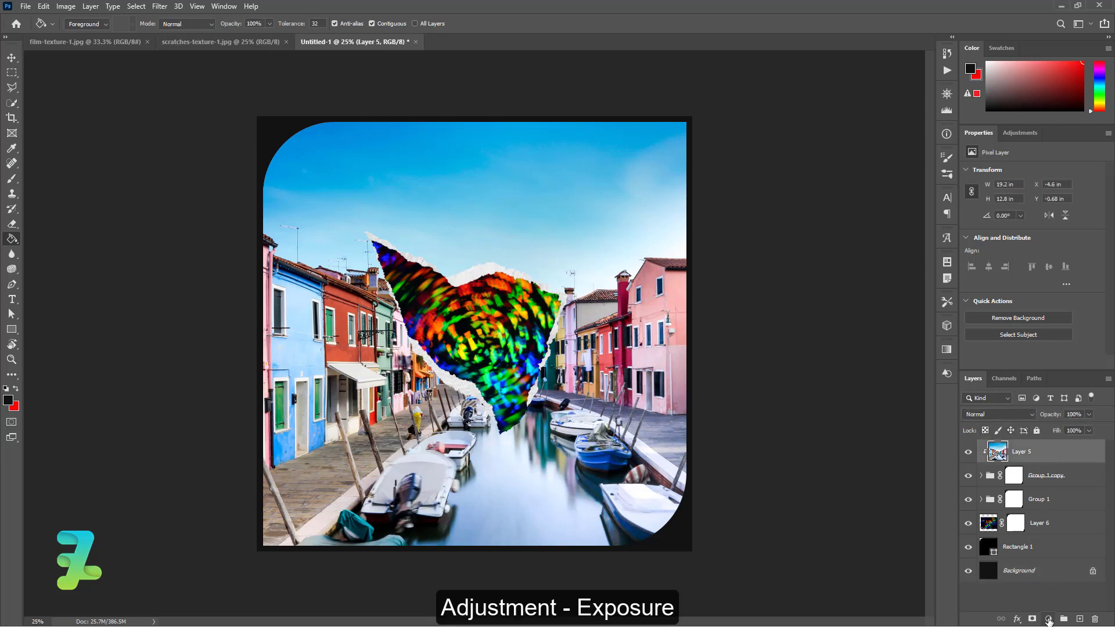
- Add an unclipped Exposure layer with exposure -0.45, offset +0.0112 and gamma 1.07
{"action": "left_click", "coordinate": [1049, 619]}
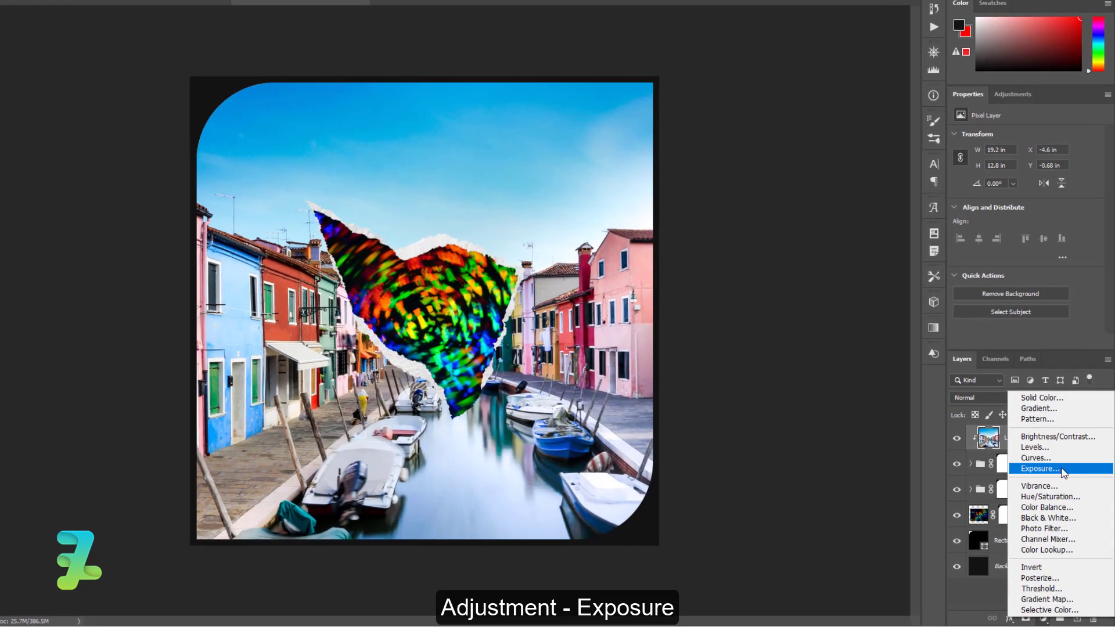
{"action": "left_click", "coordinate": [1045, 480]}
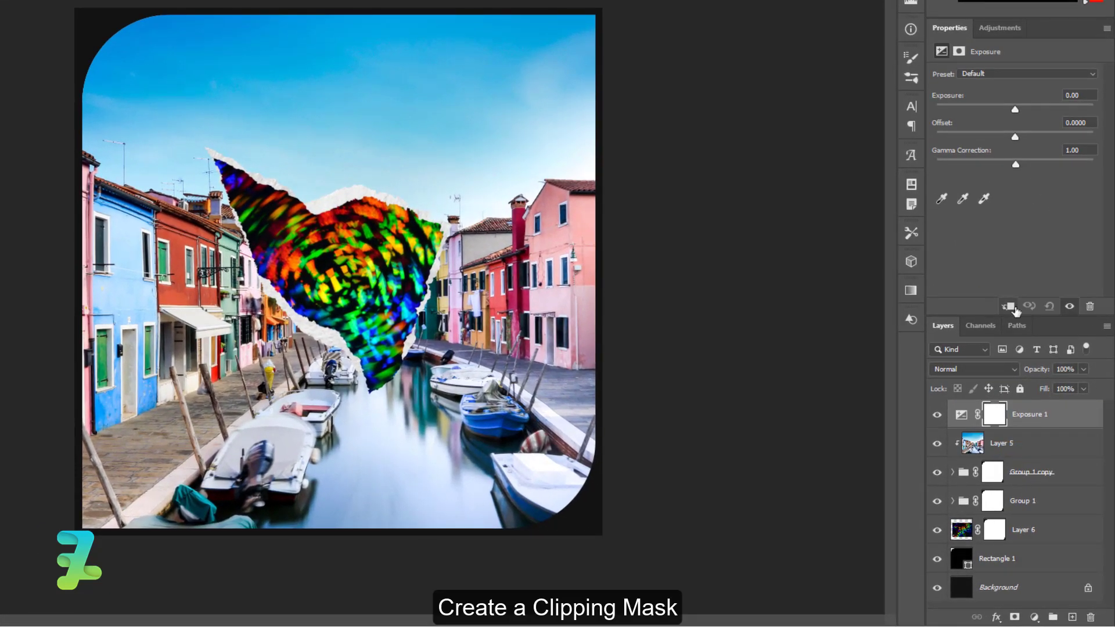
{"action": "left_click", "coordinate": [1013, 308]}
{"action": "left_click", "coordinate": [1010, 309]}
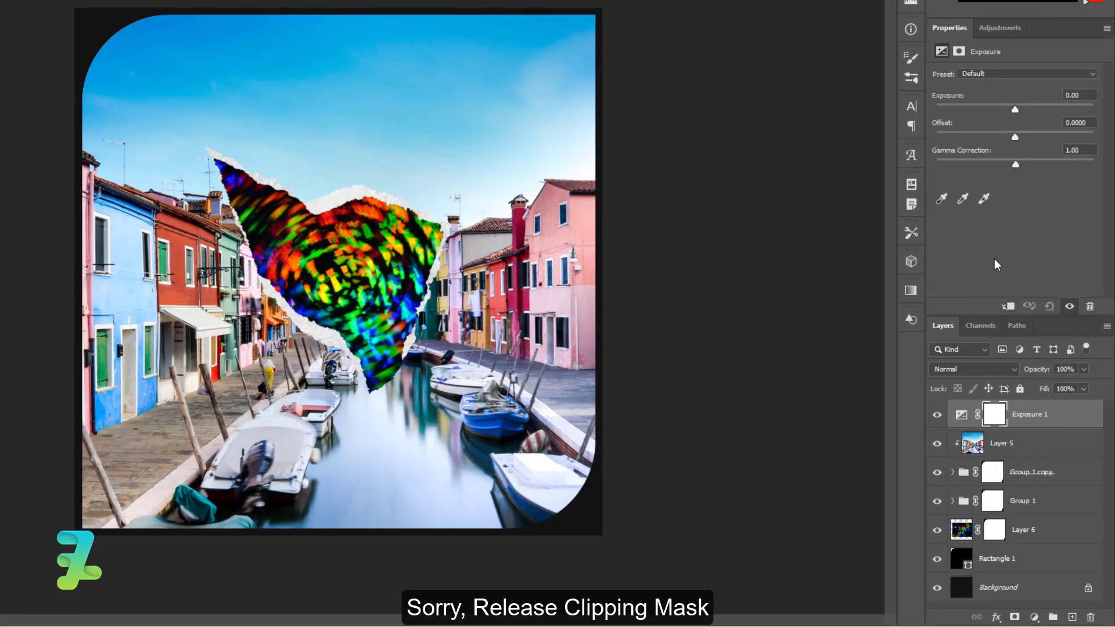
{"action": "left_click_drag", "start_coordinate": [1014, 138], "coordinate": [1017, 137]}
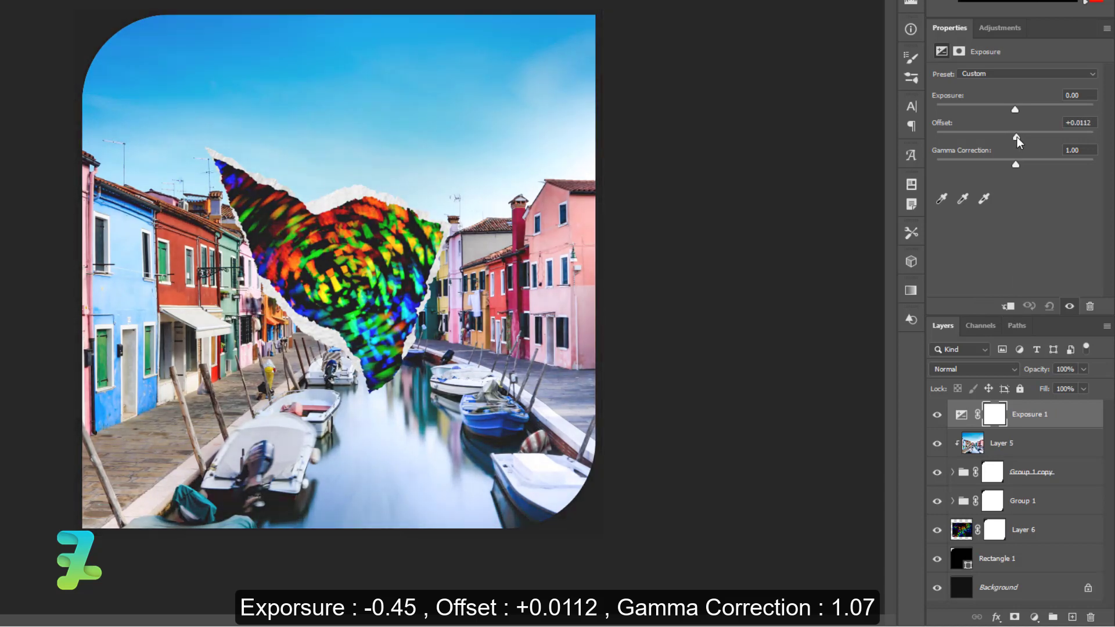
{"action": "left_click_drag", "start_coordinate": [1016, 163], "coordinate": [1011, 165]}
{"action": "mouse_move", "coordinate": [1015, 109]}
{"action": "left_mouse_down"}
{"action": "mouse_move", "coordinate": [1026, 114]}
{"action": "mouse_move", "coordinate": [1009, 115]}
{"action": "left_mouse_up"}
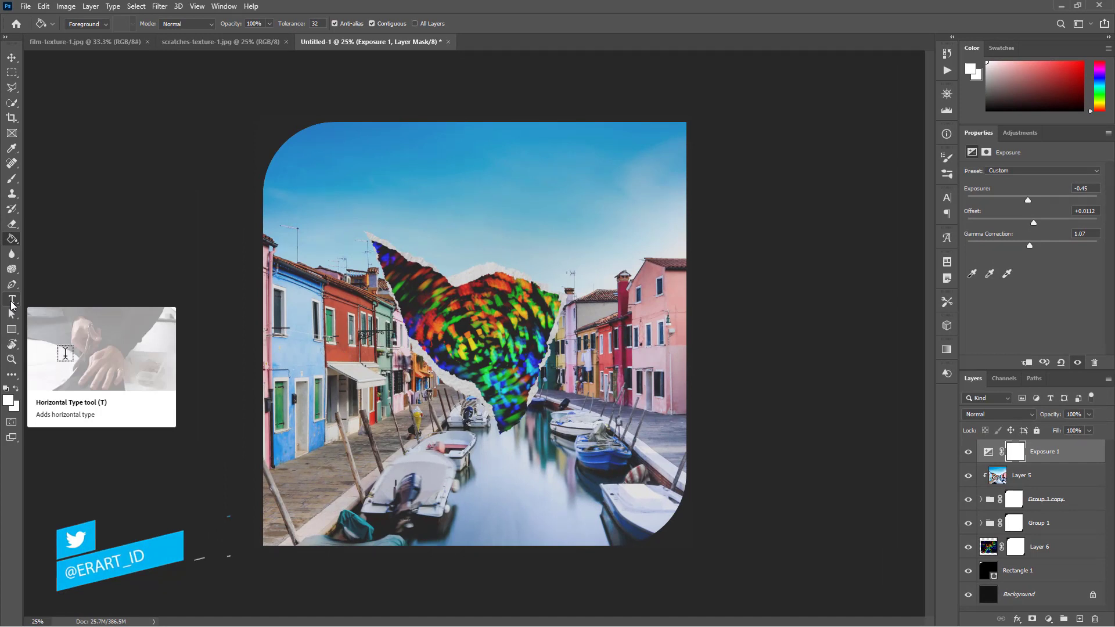
- Pick the Horizontal Type Tool from the text tool group
{"action": "right_click", "coordinate": [12, 304]}
{"action": "left_click", "coordinate": [58, 313]}
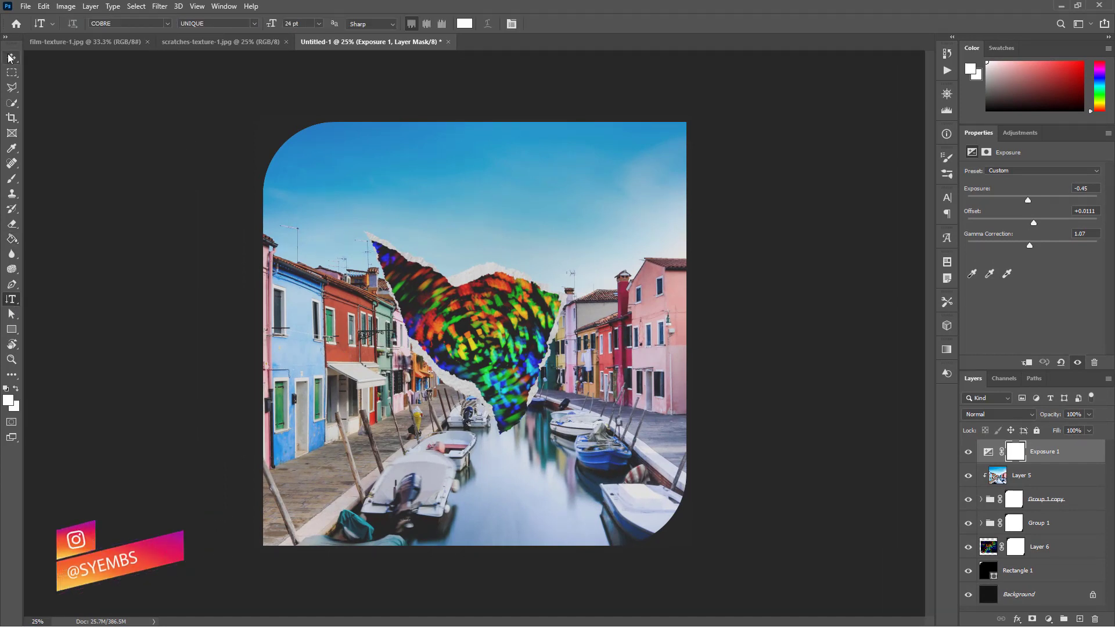
{"action": "left_click", "coordinate": [12, 58]}
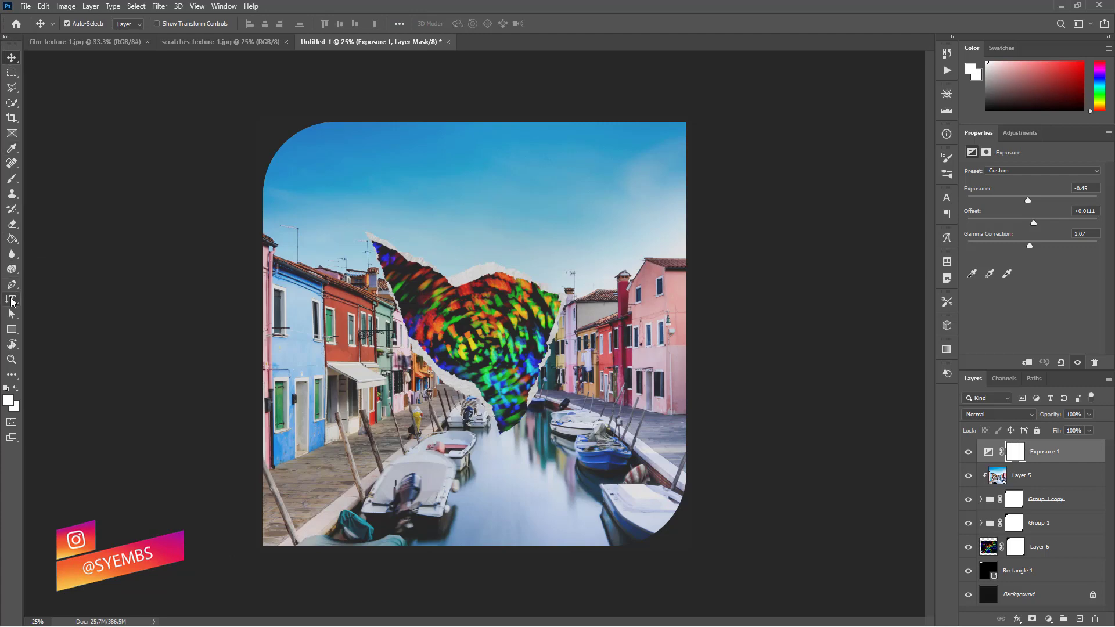
{"action": "left_click", "coordinate": [10, 300]}
{"action": "right_click", "coordinate": [10, 300]}
{"action": "left_click", "coordinate": [64, 297]}
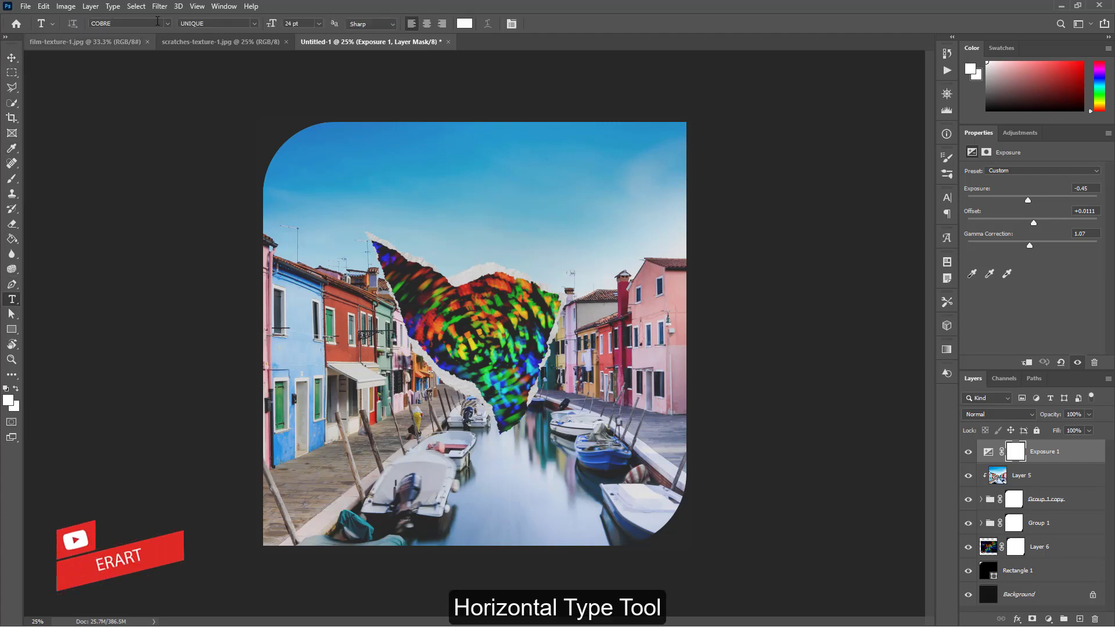
- Set the type to COBRE at 36 pt and place a text layer on the photo
{"action": "left_click", "coordinate": [166, 24]}
{"action": "left_click", "coordinate": [148, 60]}
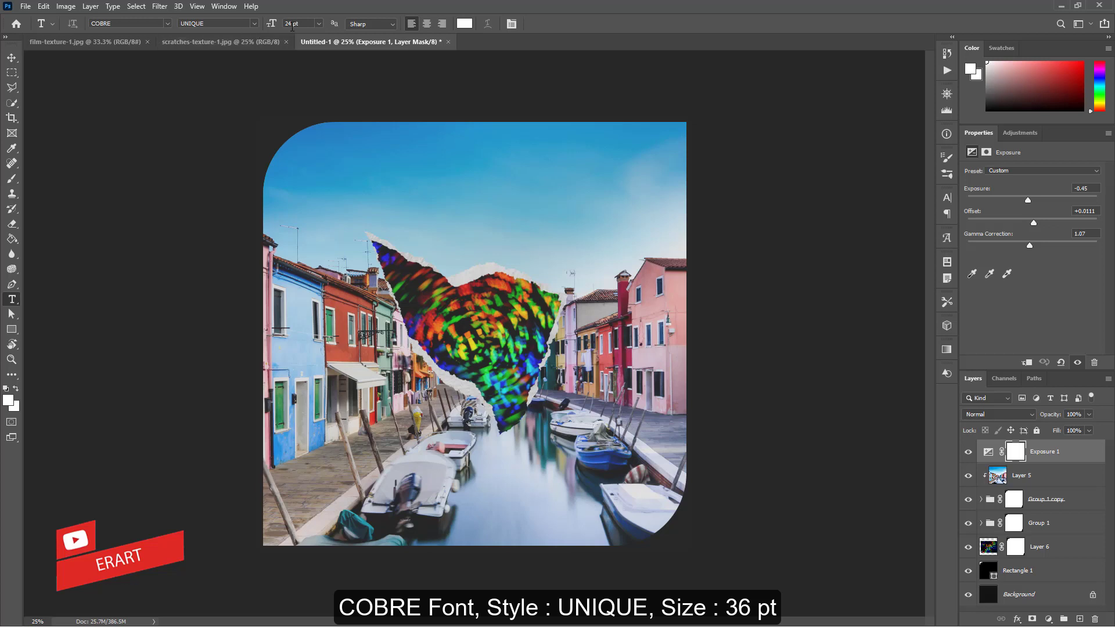
{"action": "left_click", "coordinate": [319, 24]}
{"action": "left_click", "coordinate": [305, 146]}
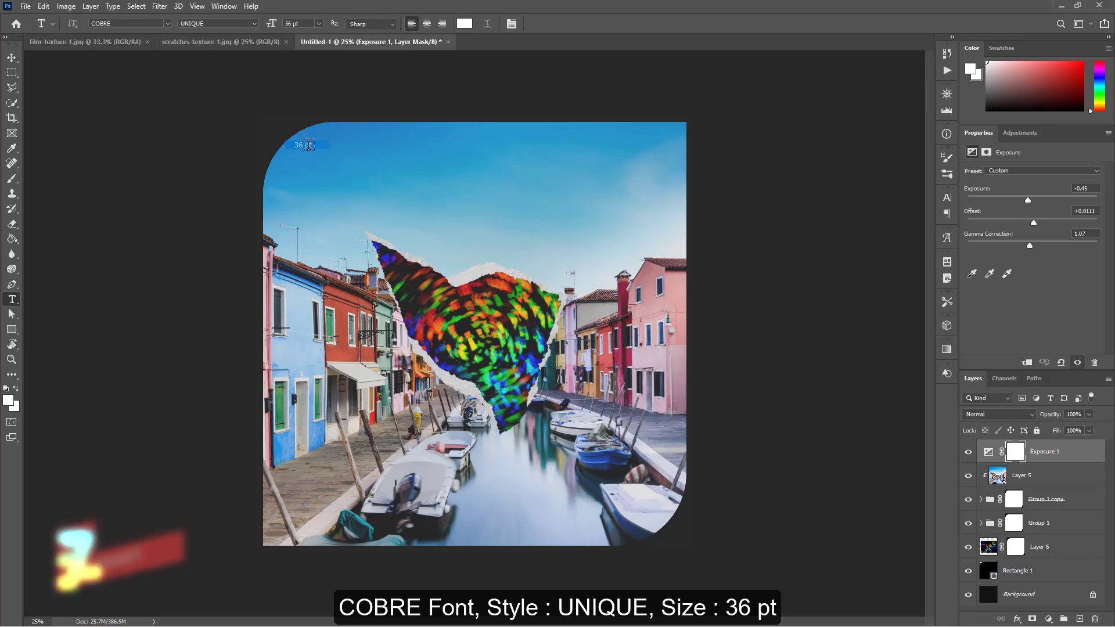
{"action": "left_click", "coordinate": [348, 315]}
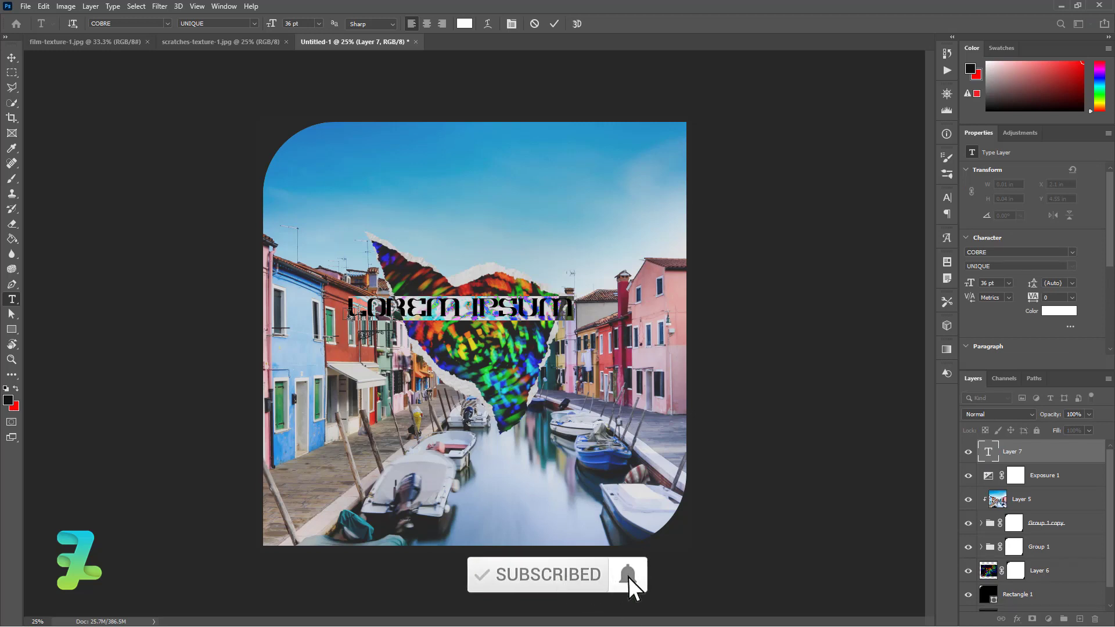
- Type the title HOLOGRAPHIC and enlarge it to 60 pt
{"action": "key", "text": "BackSpace"}
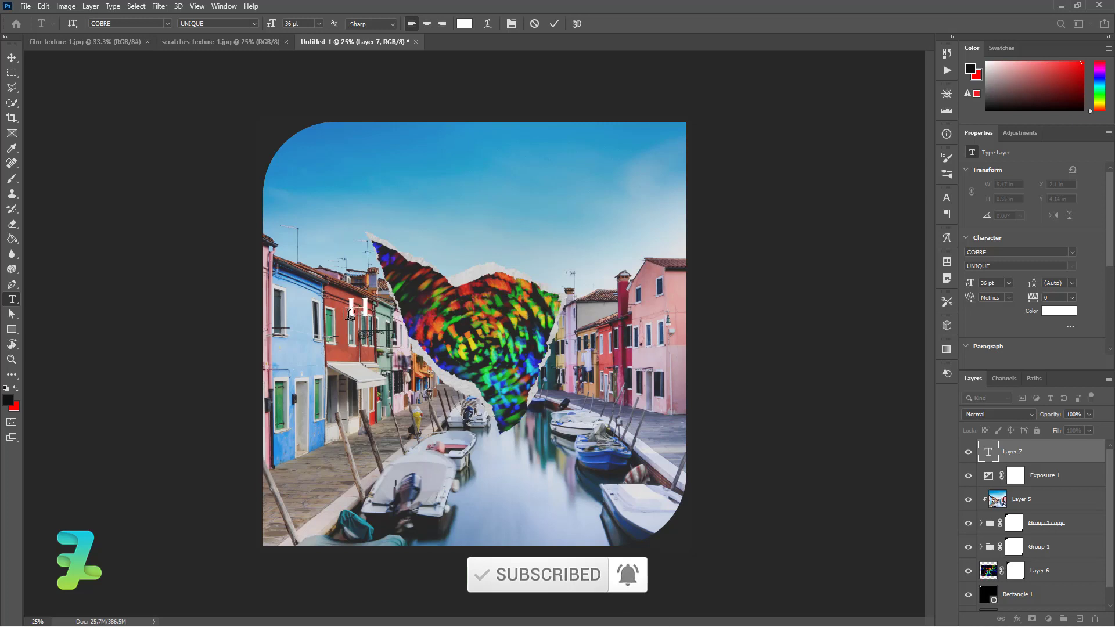
{"action": "type", "text": "O"}
{"action": "type", "text": "LOG"}
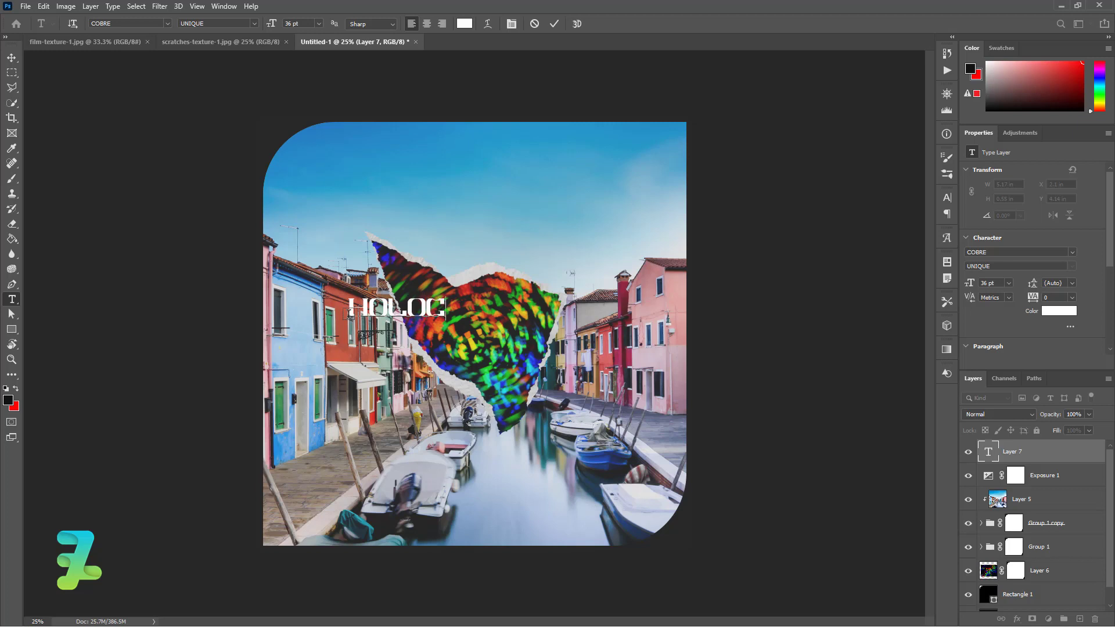
{"action": "type", "text": "RAPHY"}
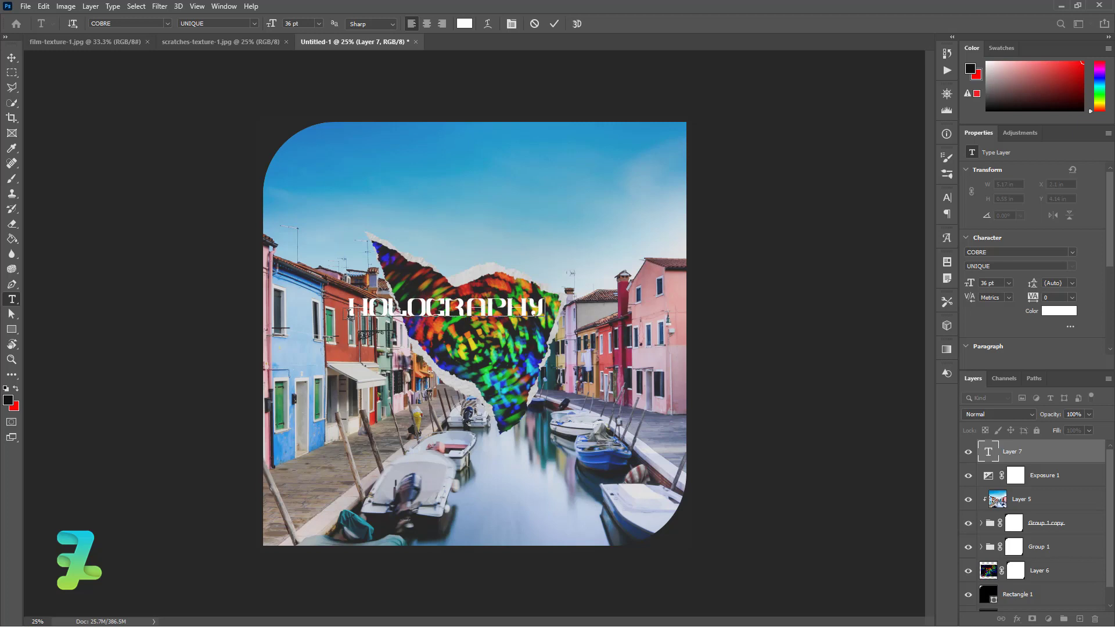
{"action": "key", "text": "BackSpace"}
{"action": "type", "text": "IC"}
{"action": "key", "text": "ctrl+a"}
{"action": "left_click", "coordinate": [319, 24]}
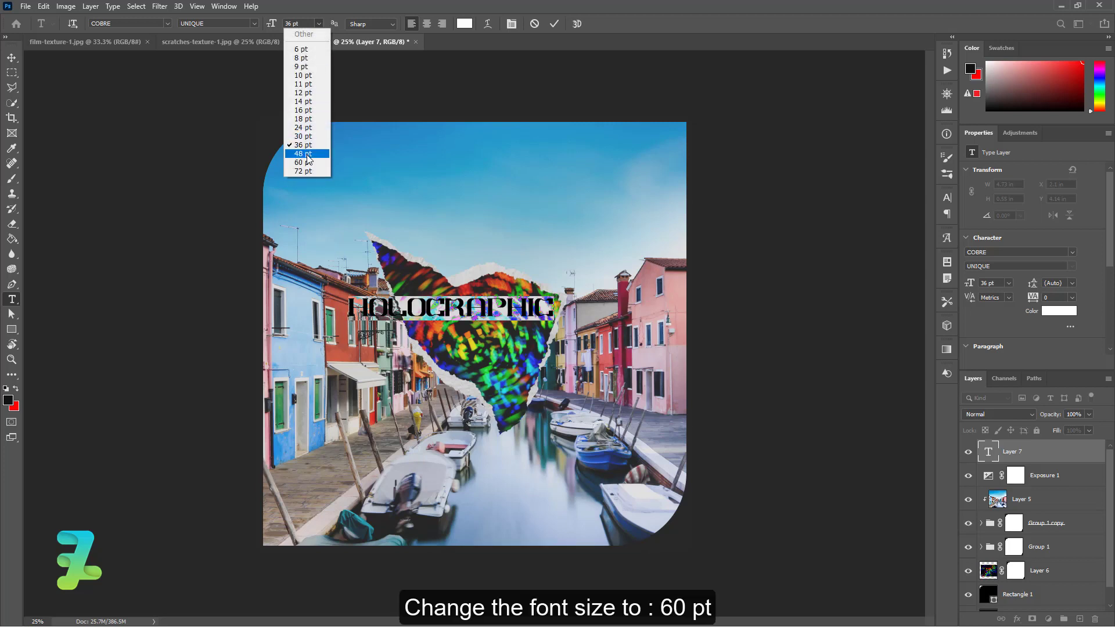
{"action": "left_click", "coordinate": [306, 155]}
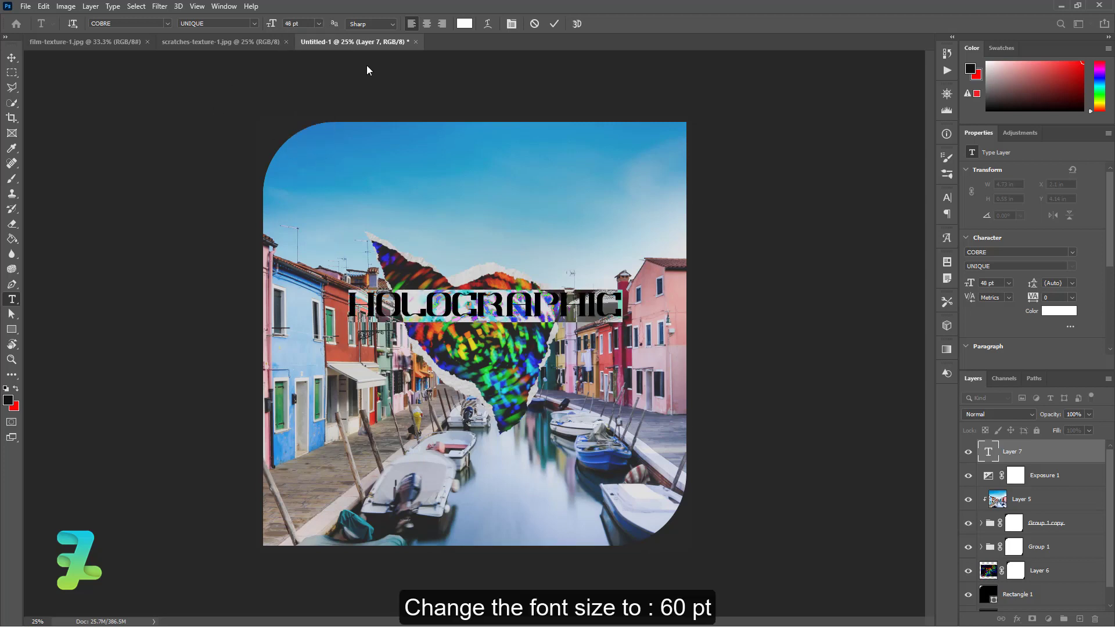
{"action": "left_click", "coordinate": [318, 23]}
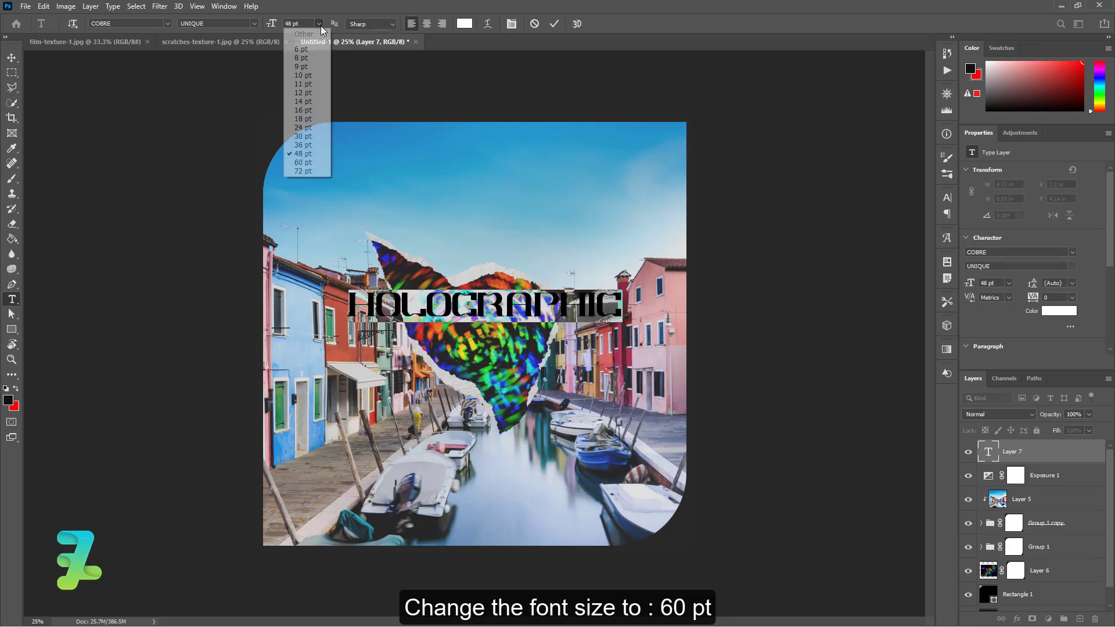
{"action": "left_click", "coordinate": [307, 168]}
- Centre the HOLOGRAPHIC title horizontally and vertically on the canvas
{"action": "left_click", "coordinate": [13, 58]}
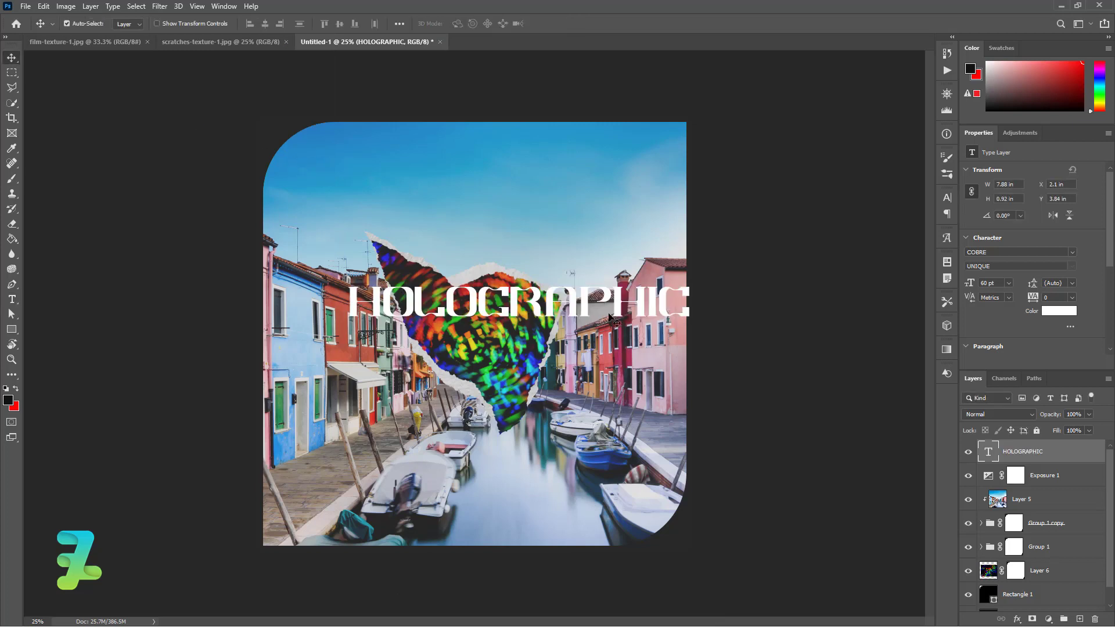
{"action": "left_click_drag", "start_coordinate": [594, 312], "coordinate": [556, 351]}
{"action": "key", "text": "ctrl+a"}
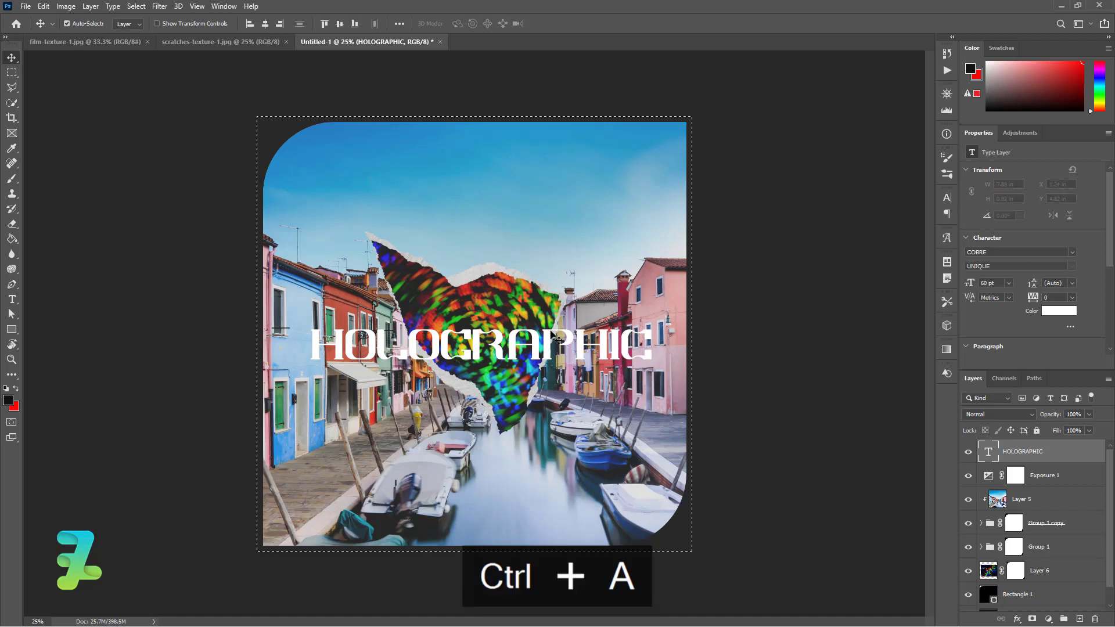
{"action": "left_click", "coordinate": [266, 27]}
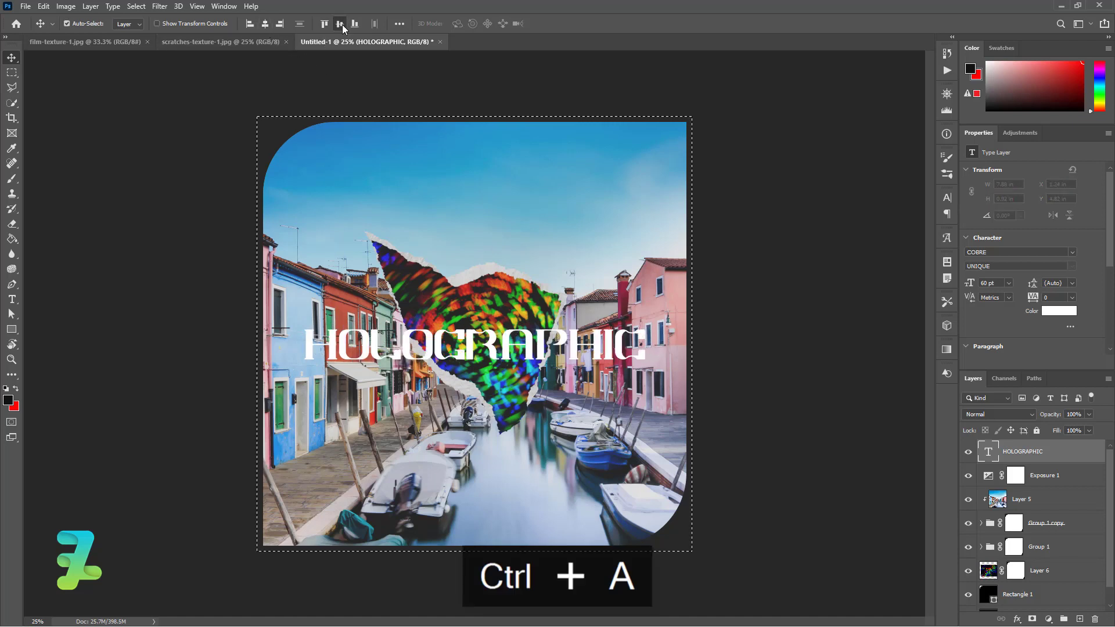
{"action": "left_click", "coordinate": [341, 25]}
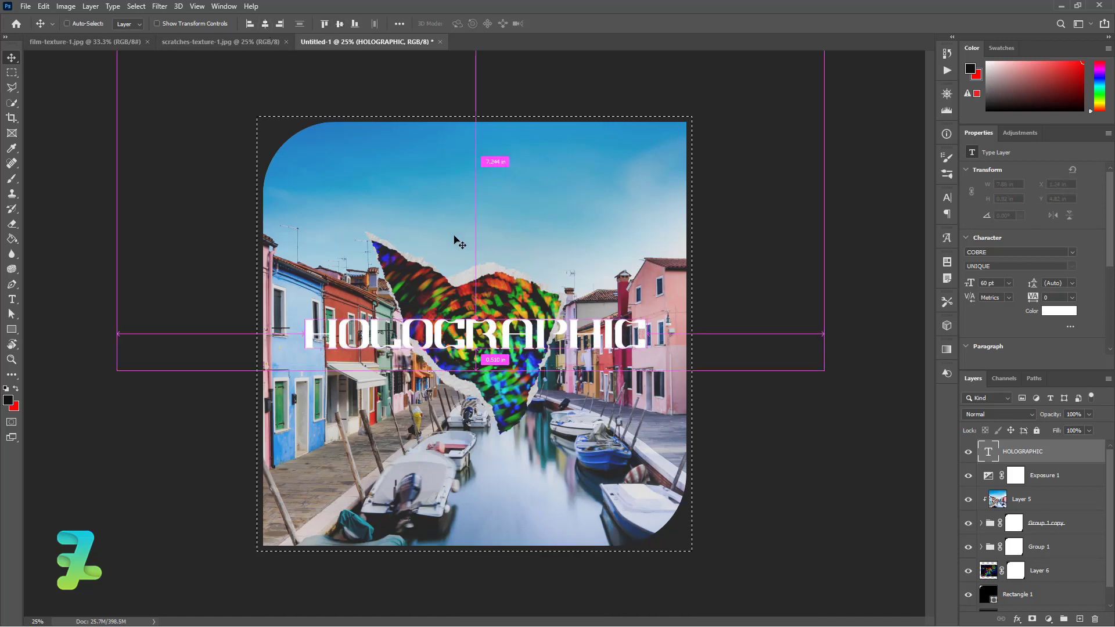
{"action": "key", "text": "ctrl+d"}
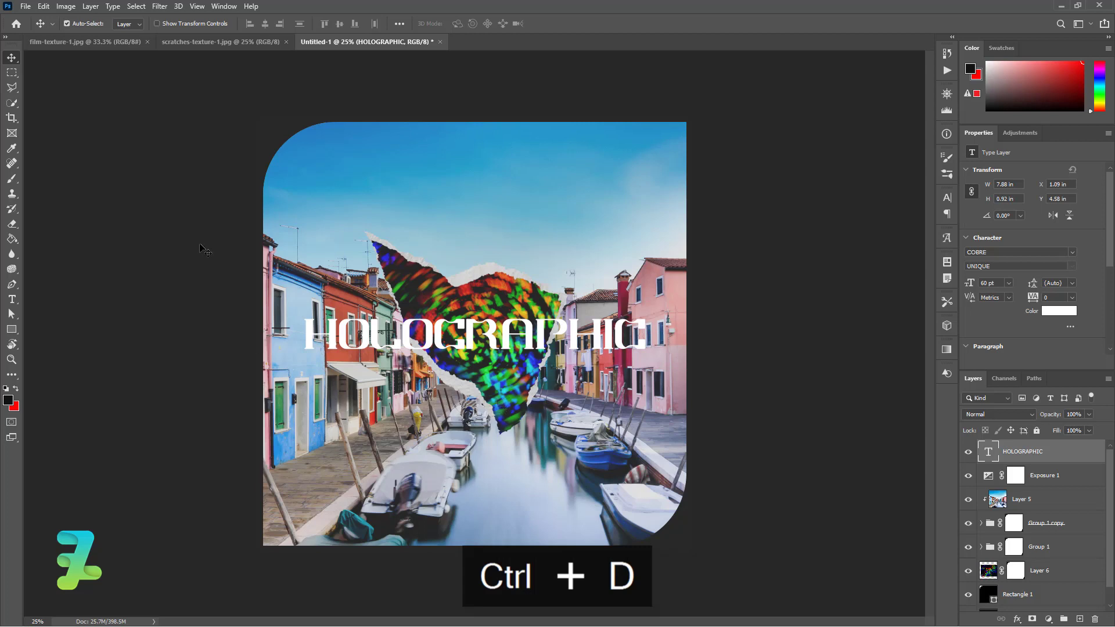
{"action": "left_click", "coordinate": [12, 299]}
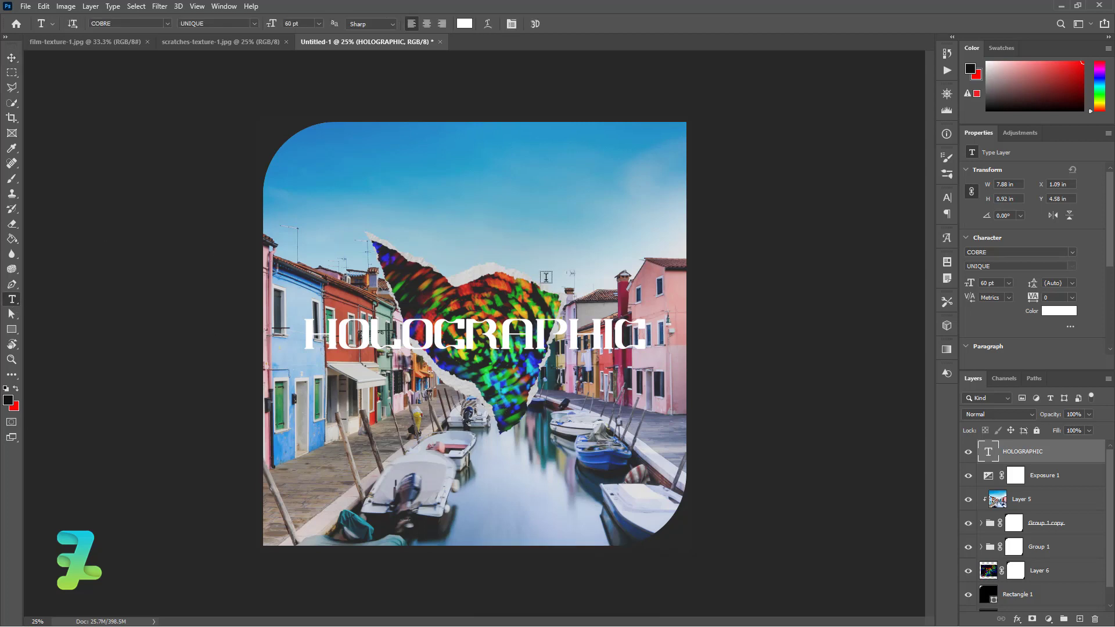
- Add a 16 pt COLORFUL caption and move it into the photo's top-right corner
{"action": "left_click", "coordinate": [460, 185]}
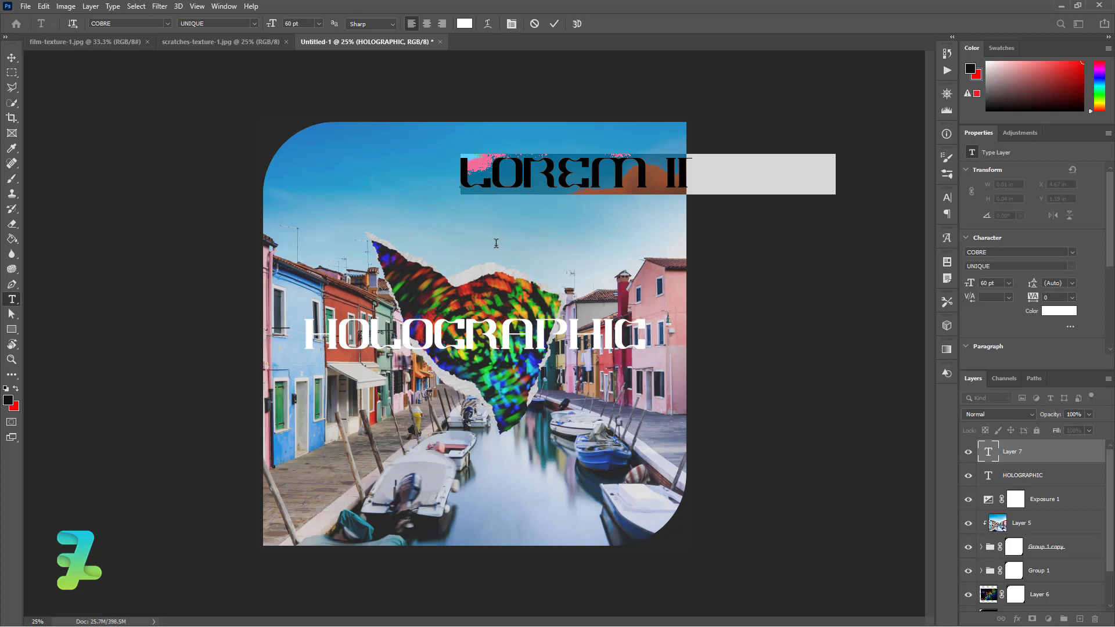
{"action": "type", "text": "COL"}
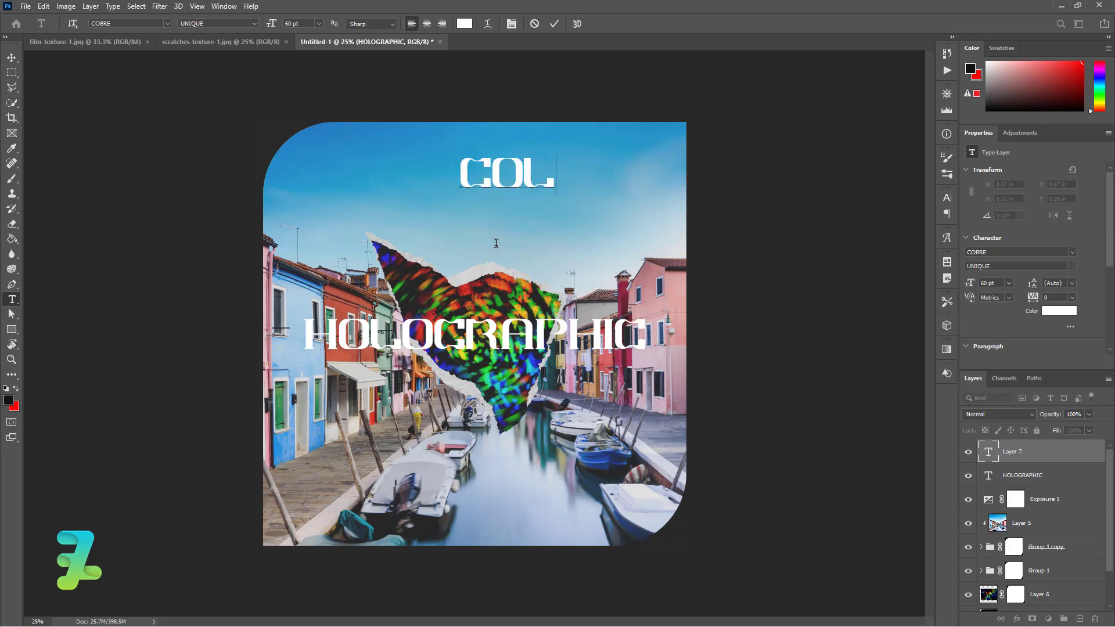
{"action": "type", "text": "ORFUL"}
{"action": "key", "text": "ctrl+a"}
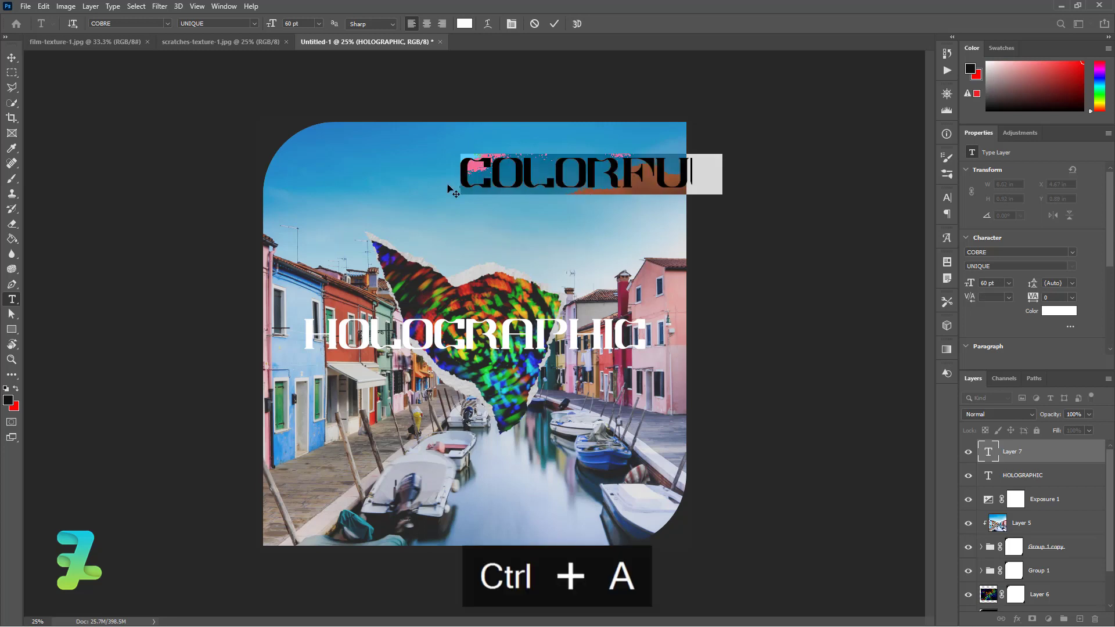
{"action": "left_click", "coordinate": [318, 24]}
{"action": "left_click", "coordinate": [299, 110]}
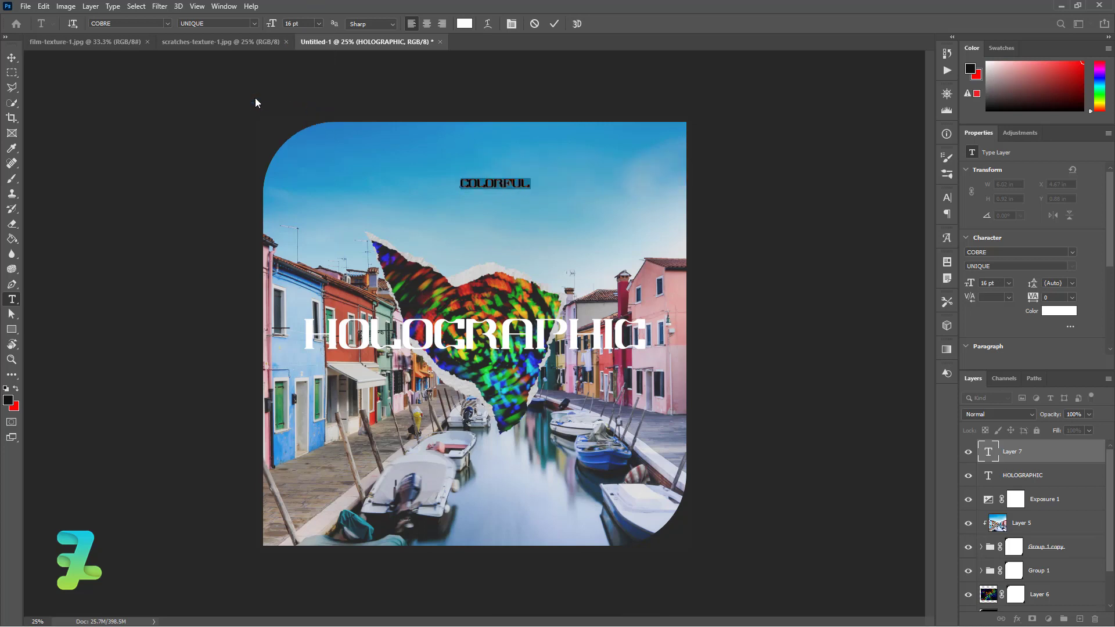
{"action": "left_click", "coordinate": [18, 58]}
{"action": "left_click_drag", "start_coordinate": [478, 186], "coordinate": [630, 132]}
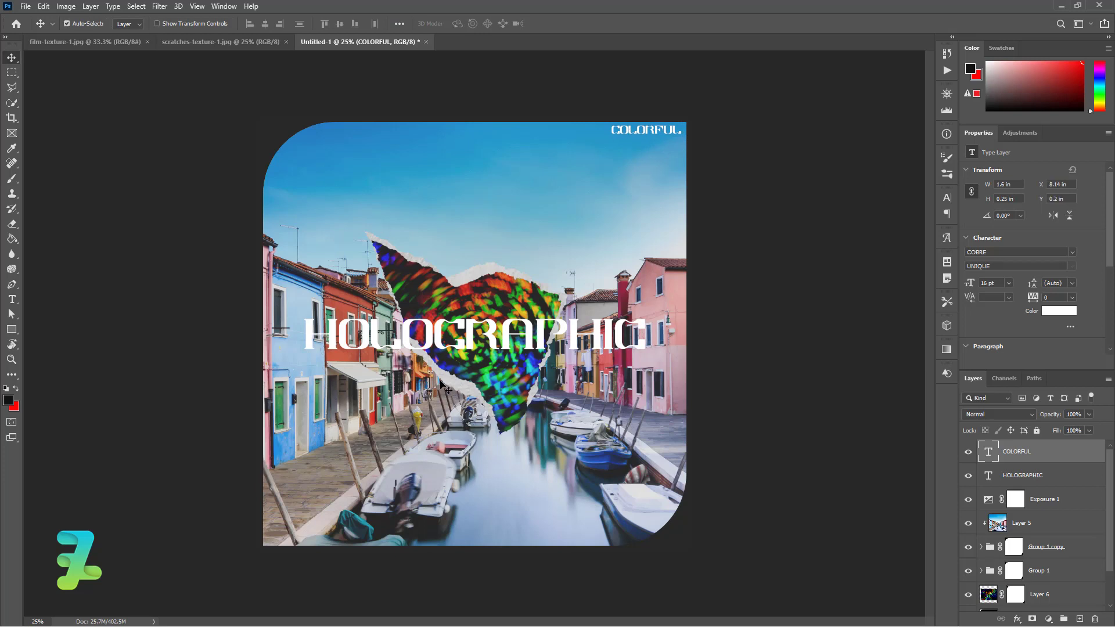
- Create a trial '22' text layer at the bottom-left, then delete it
{"action": "left_click", "coordinate": [11, 300]}
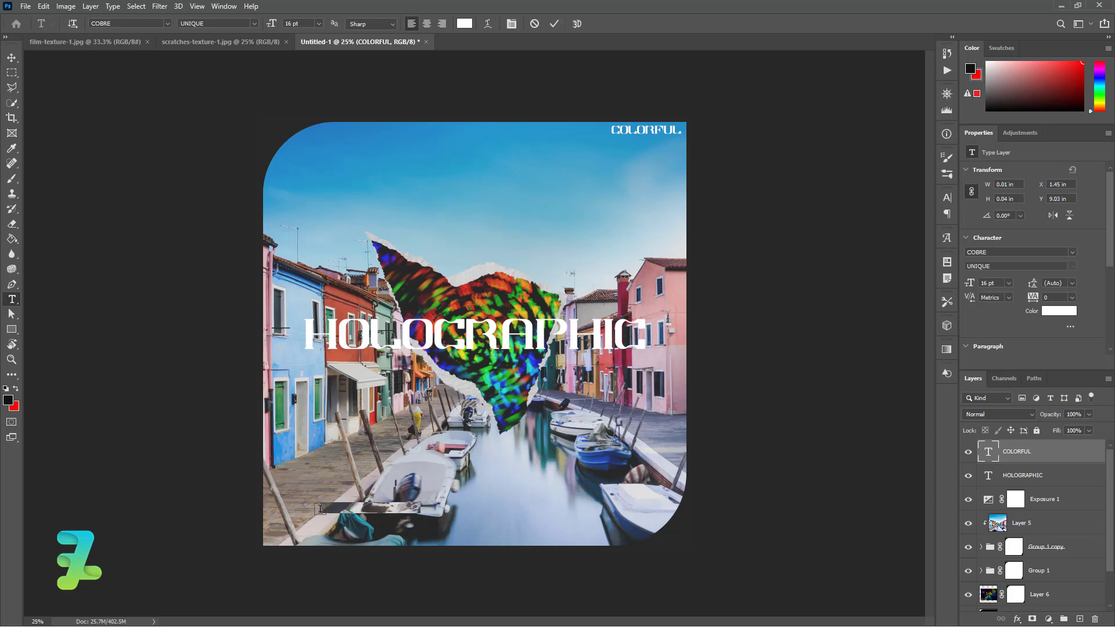
{"action": "left_click", "coordinate": [321, 509]}
{"action": "type", "text": "22"}
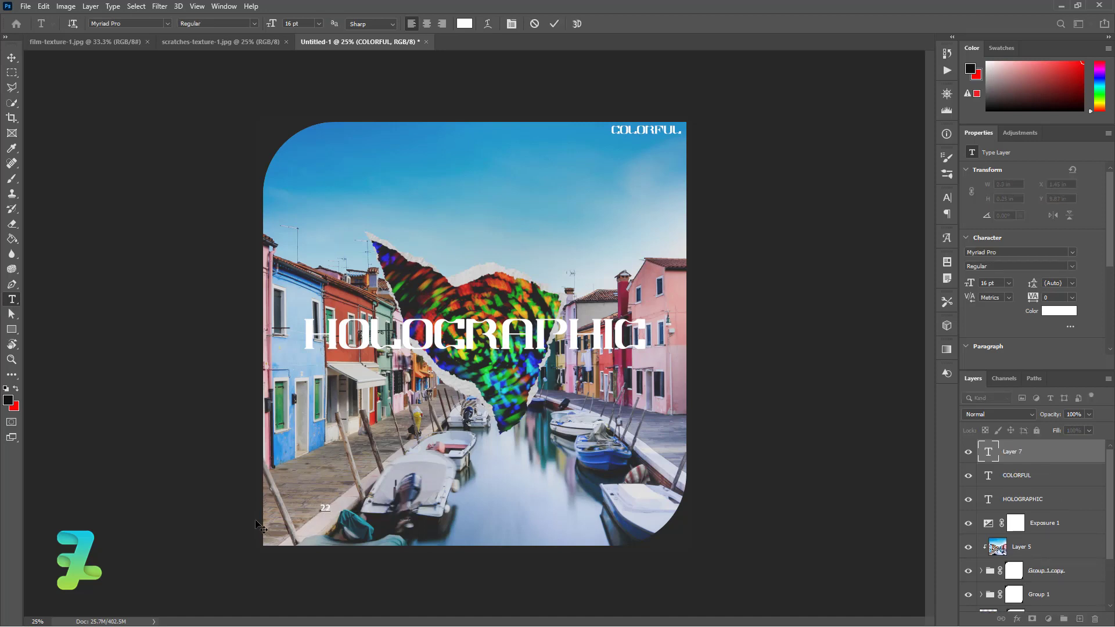
{"action": "key", "text": "ctrl+a"}
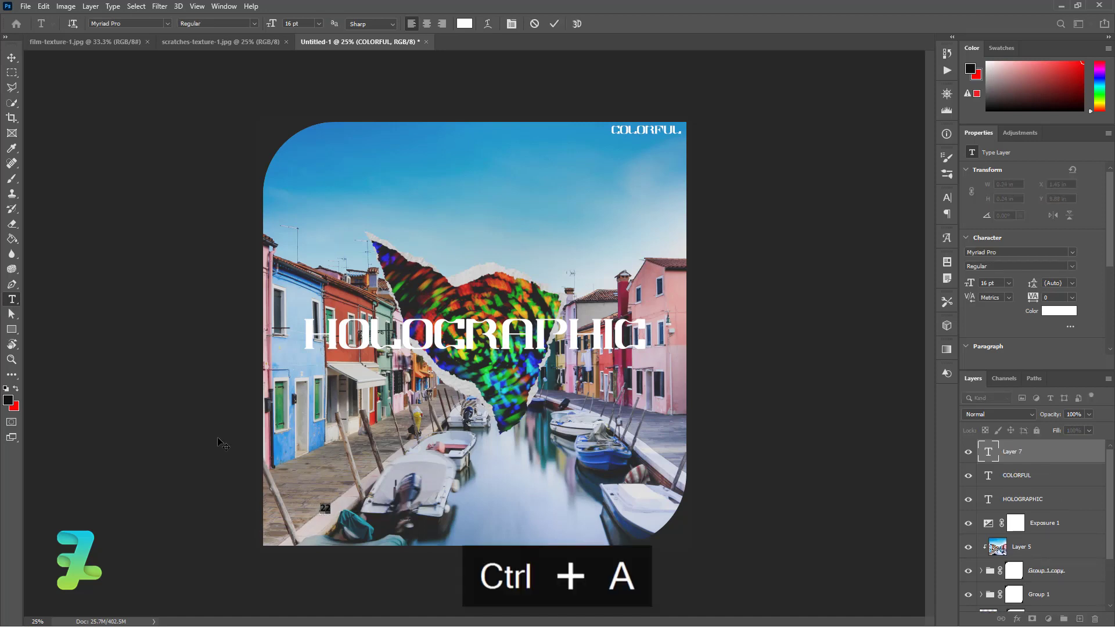
{"action": "left_click", "coordinate": [11, 57]}
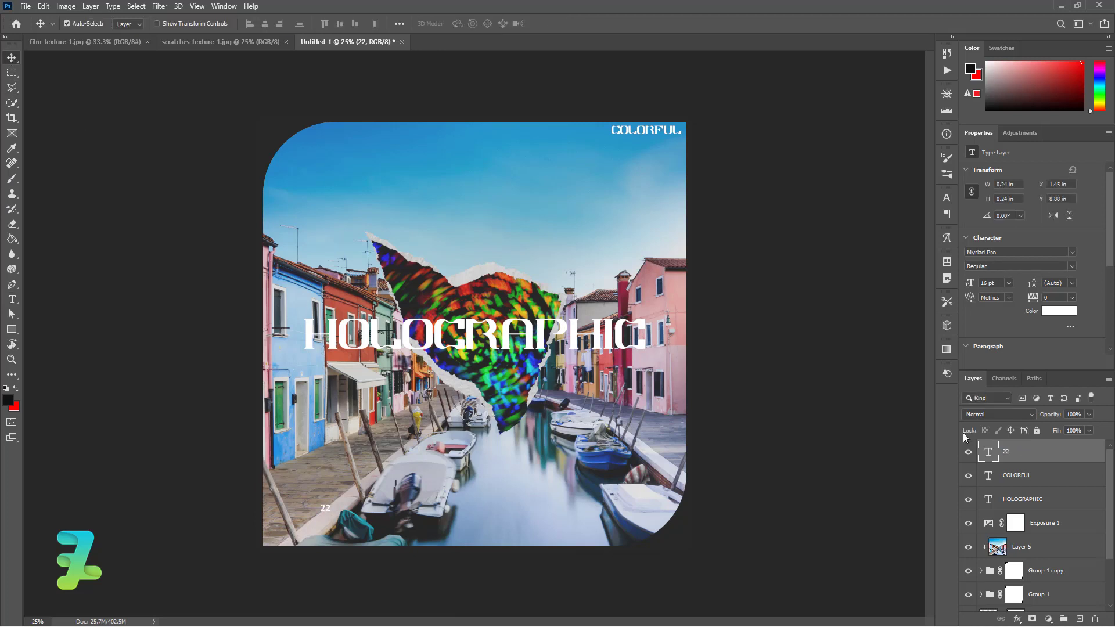
{"action": "key", "text": "Delete"}
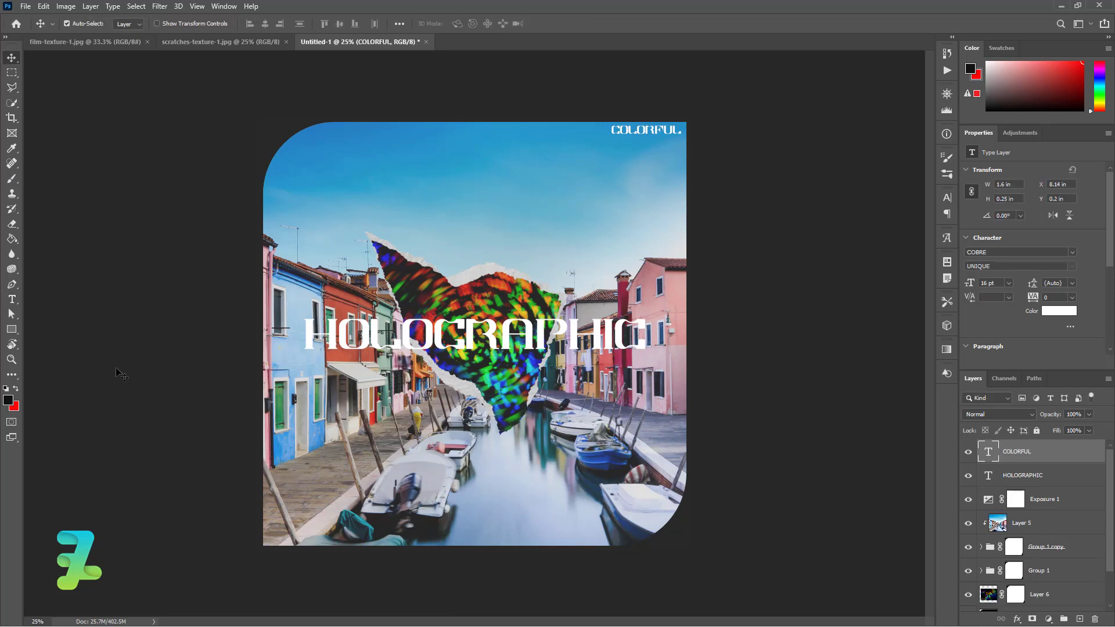
- Type the ERART label and drag it into the cover's bottom-left corner
{"action": "left_click", "coordinate": [11, 299]}
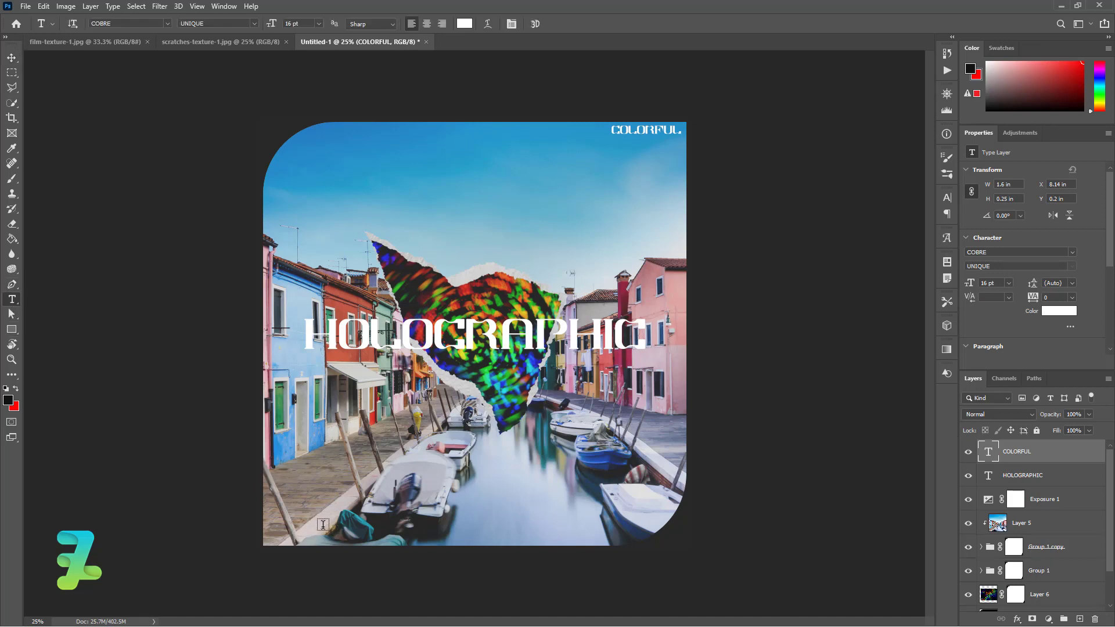
{"action": "left_click", "coordinate": [307, 521]}
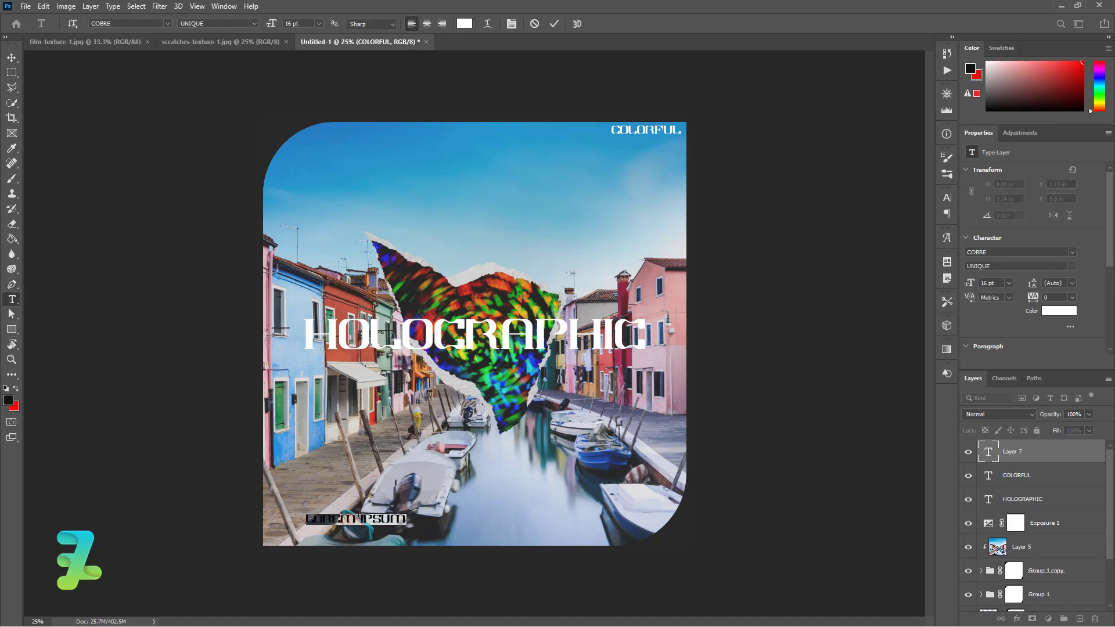
{"action": "type", "text": "sa"}
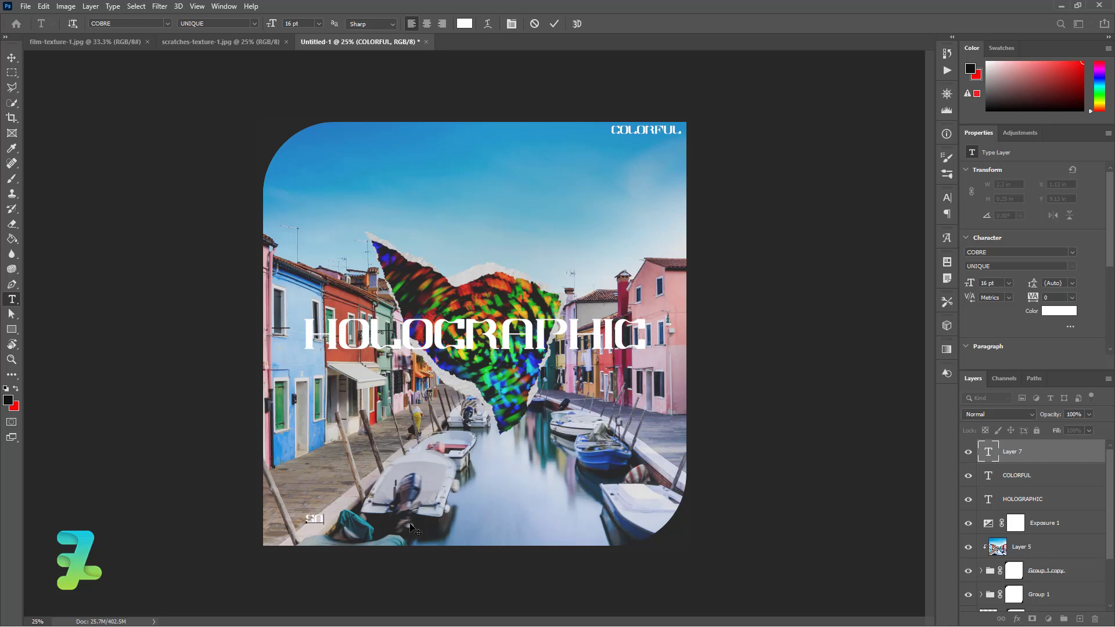
{"action": "key", "text": "BackSpace"}
{"action": "key", "text": "BackSpace"}
{"action": "type", "text": "ERART"}
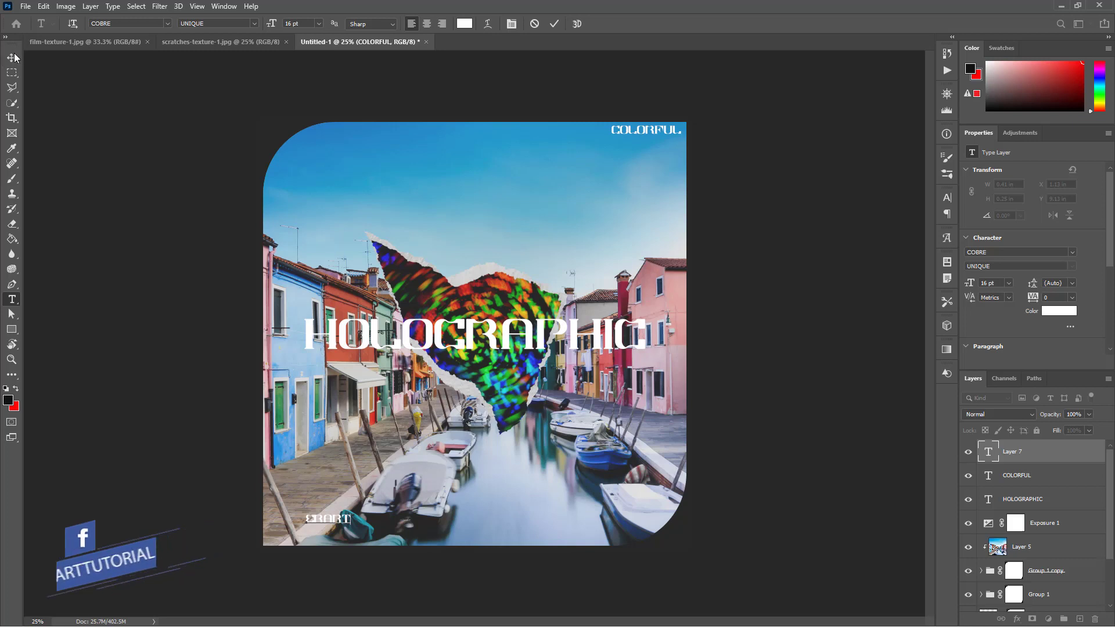
{"action": "key", "text": "ctrl+Return"}
{"action": "key", "text": "v"}
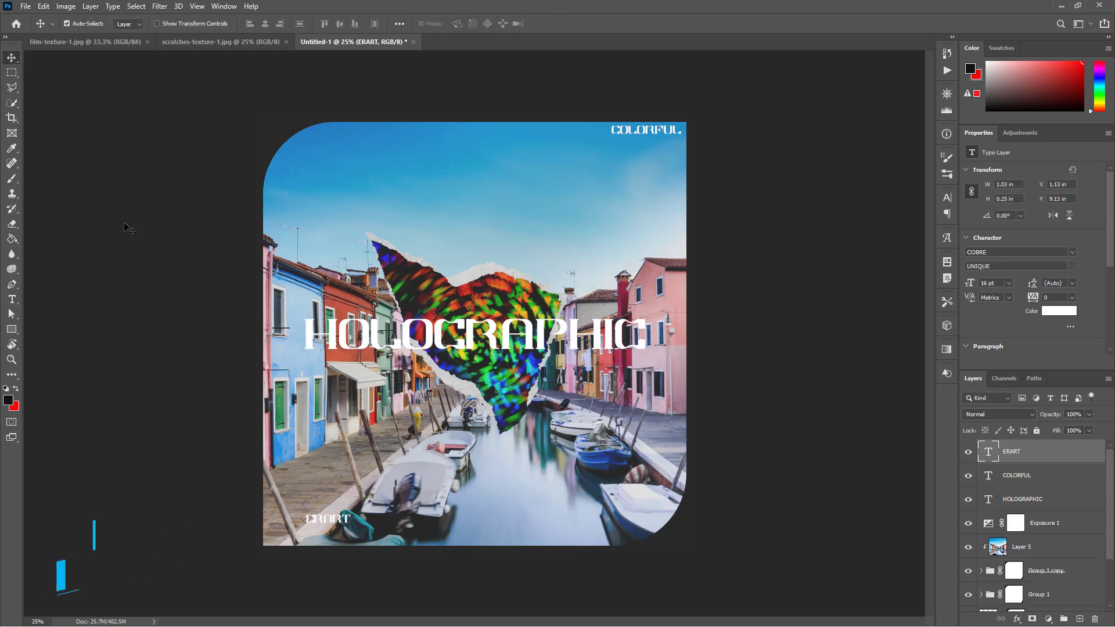
{"action": "left_click_drag", "start_coordinate": [322, 521], "coordinate": [278, 535]}
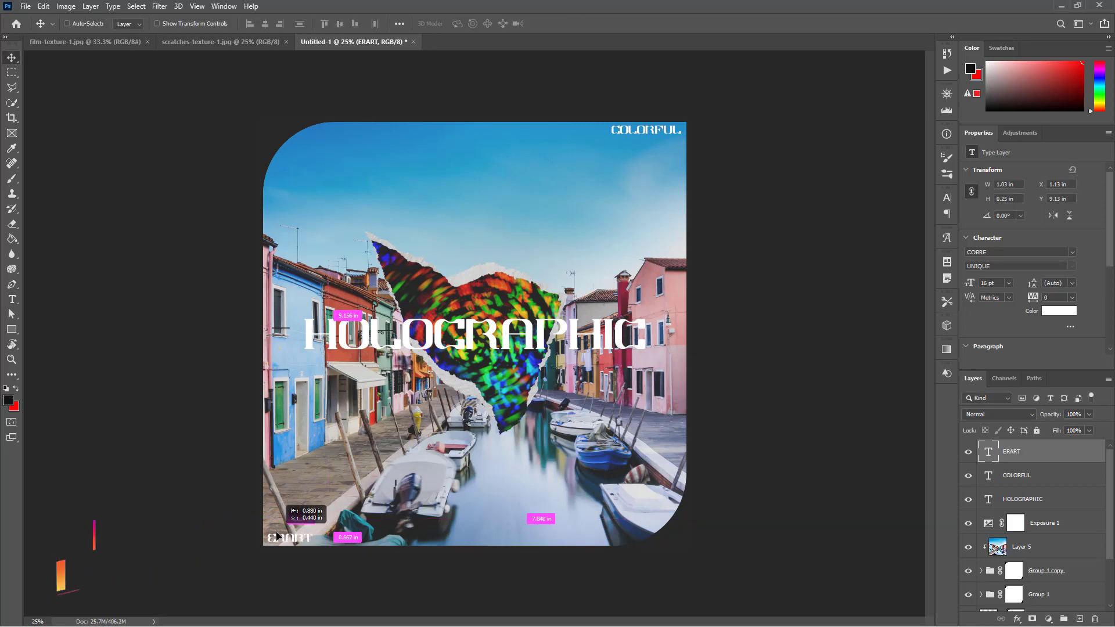
{"action": "left_click_drag", "start_coordinate": [277, 535], "coordinate": [278, 535]}
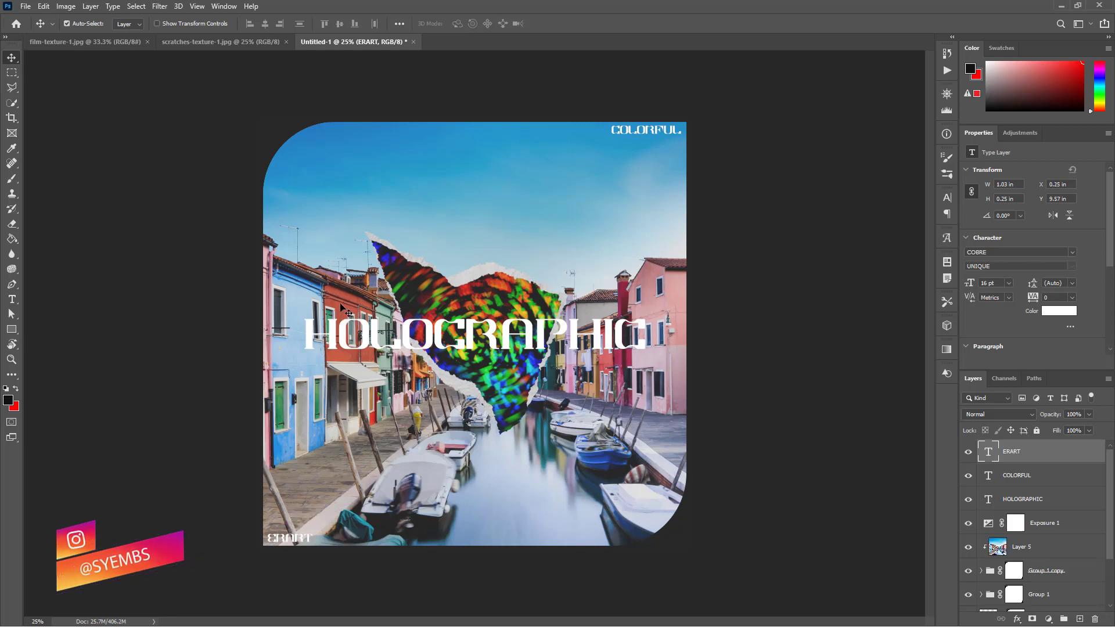
- Choose the Custom Shape Tool with the radial registration-target circle shape
{"action": "left_click", "coordinate": [12, 329]}
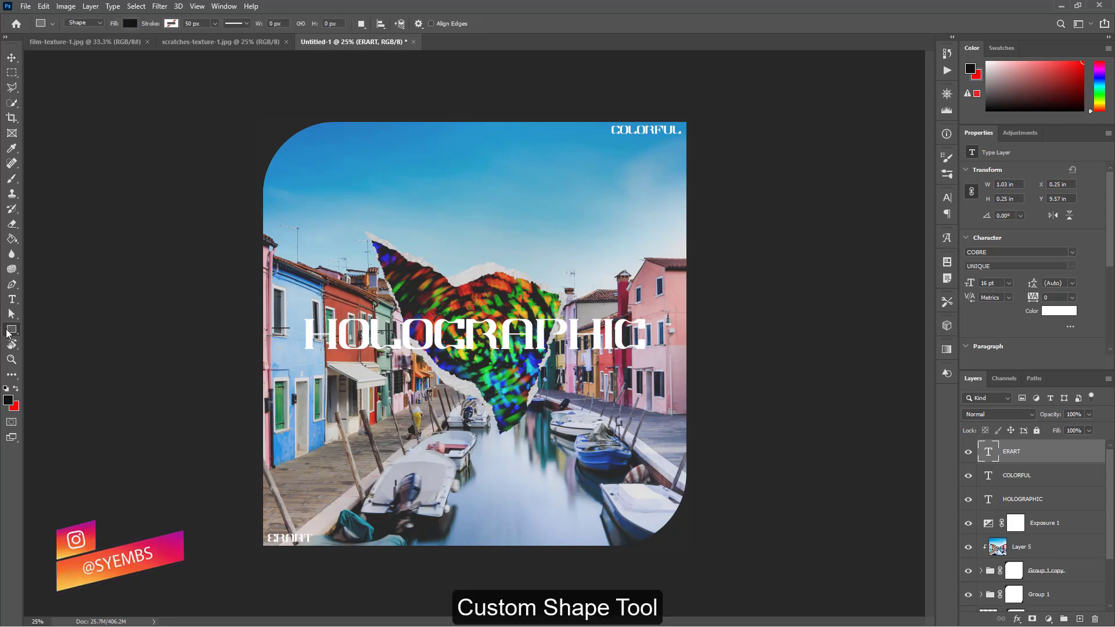
{"action": "left_click", "coordinate": [58, 385]}
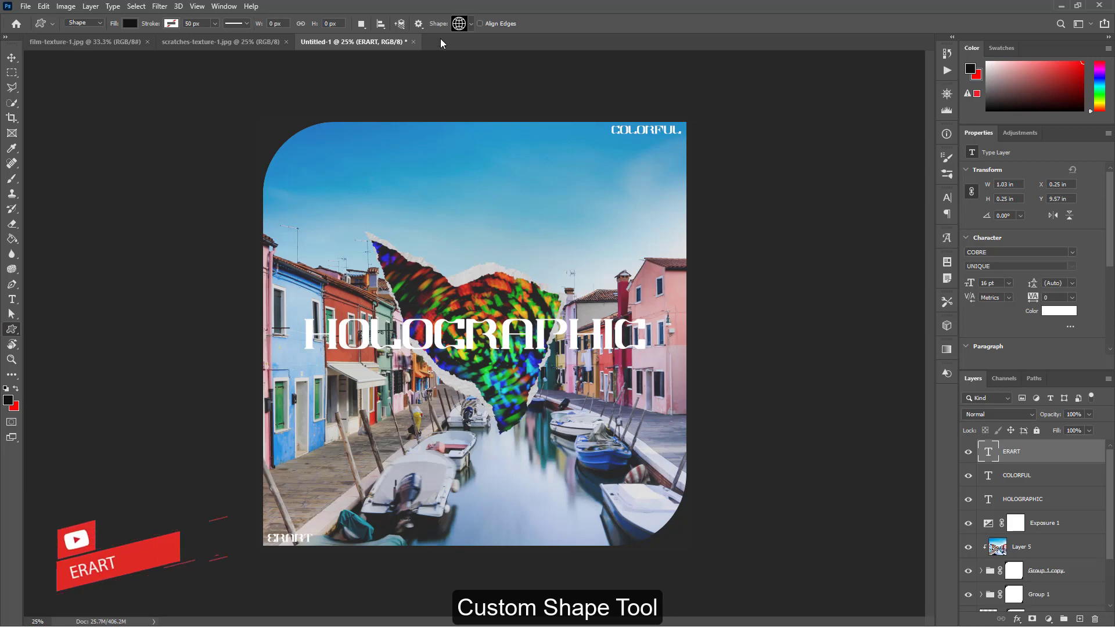
{"action": "left_click", "coordinate": [473, 23]}
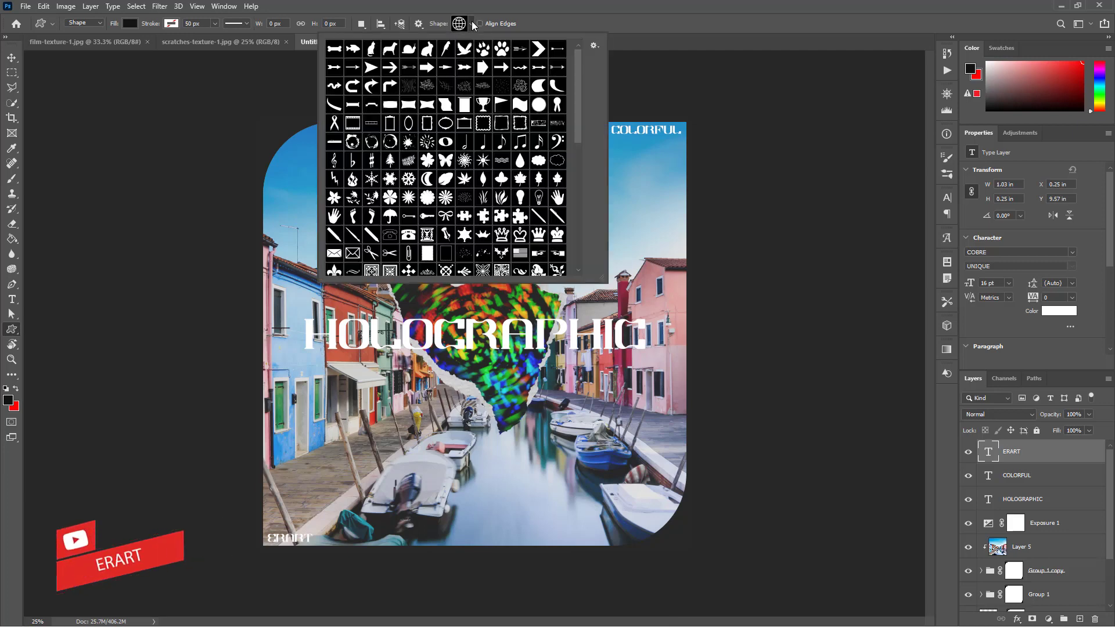
{"action": "left_click_drag", "start_coordinate": [576, 91], "coordinate": [577, 201]}
{"action": "scroll", "coordinate": [577, 201], "scroll_direction": "up", "scroll_amount": 1}
{"action": "scroll", "coordinate": [577, 201], "scroll_direction": "up", "scroll_amount": 2}
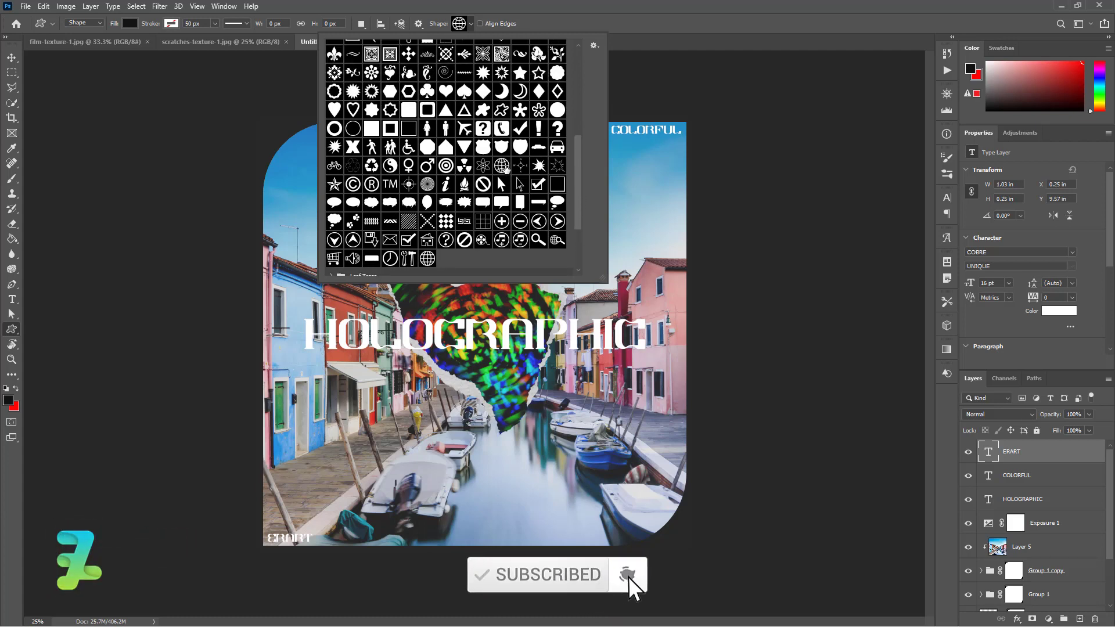
{"action": "left_click", "coordinate": [427, 184]}
{"action": "left_click", "coordinate": [467, 27]}
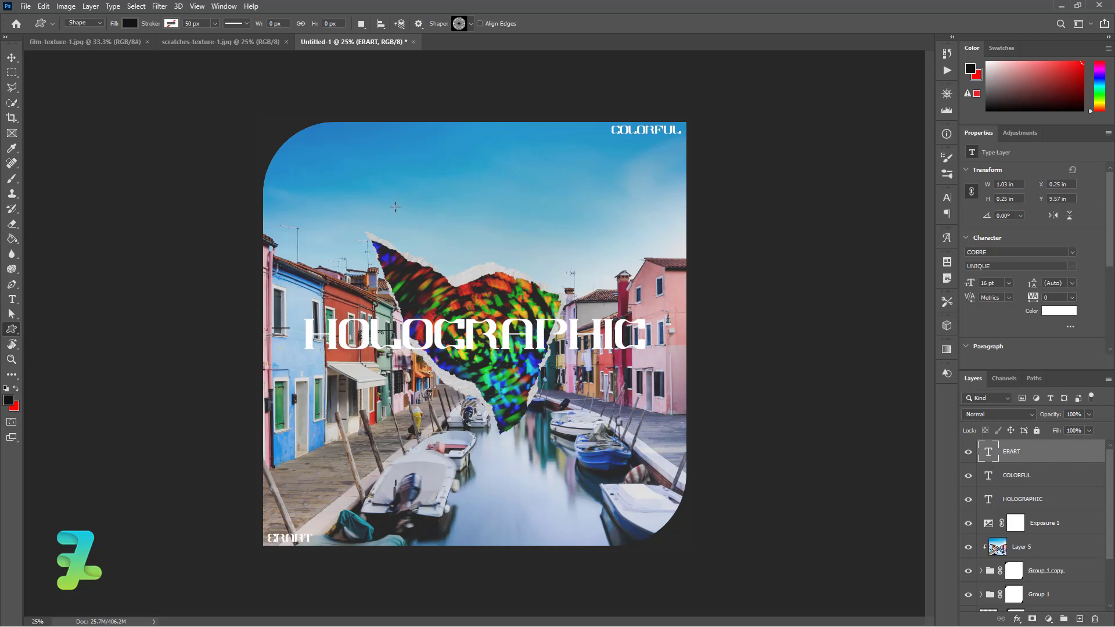
- Draw the radial circle over the holographic centre and fill it white
{"action": "left_click_drag", "start_coordinate": [396, 207], "coordinate": [537, 327]}
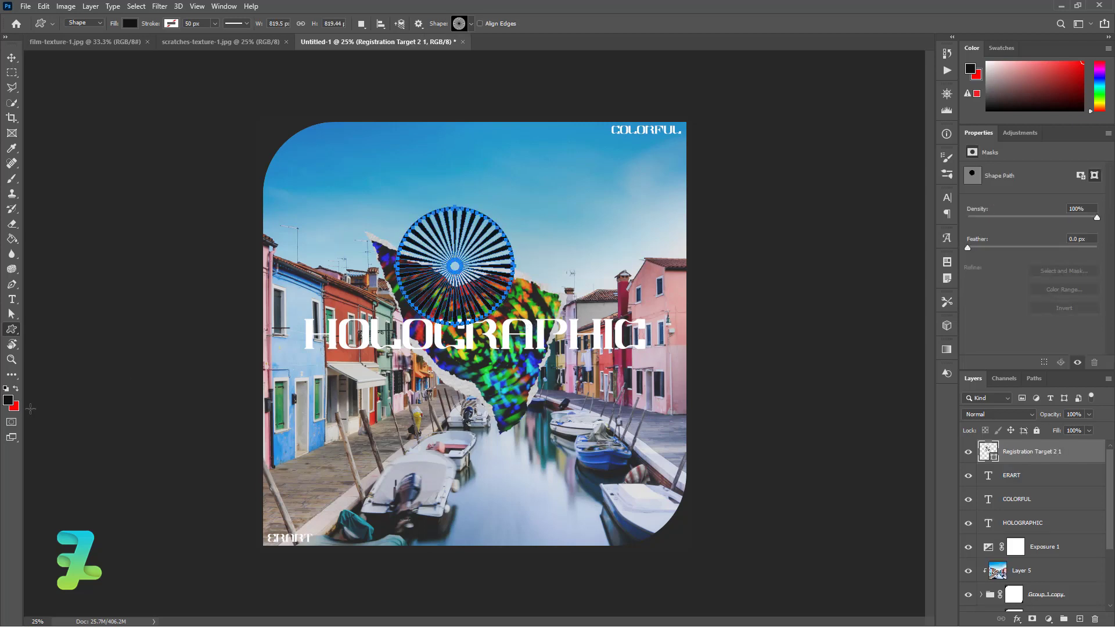
{"action": "left_click", "coordinate": [130, 24]}
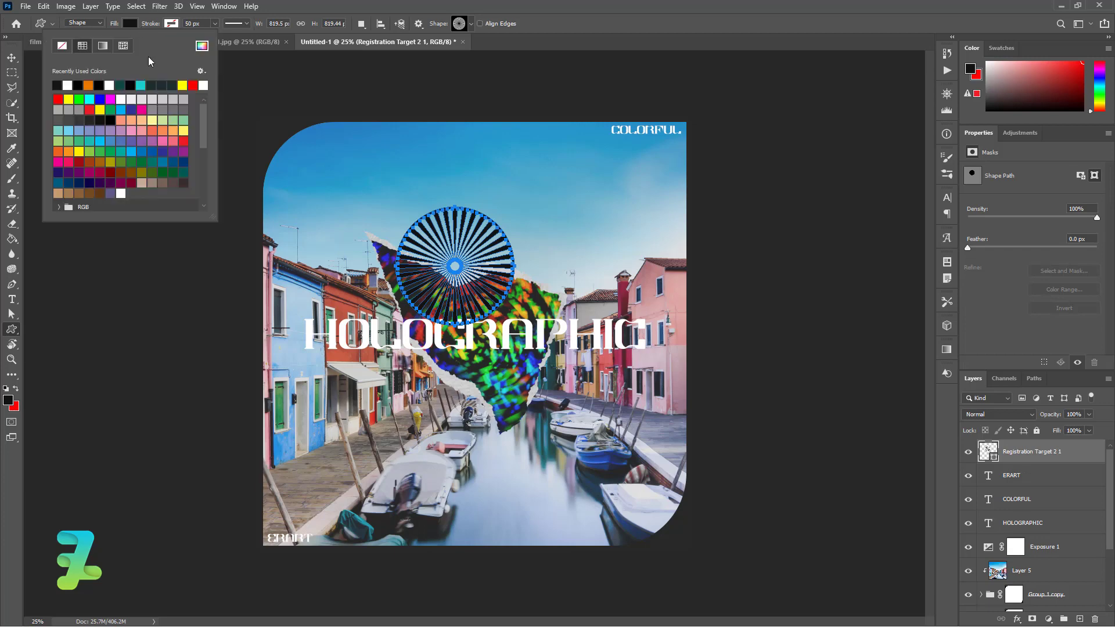
{"action": "left_click", "coordinate": [203, 85]}
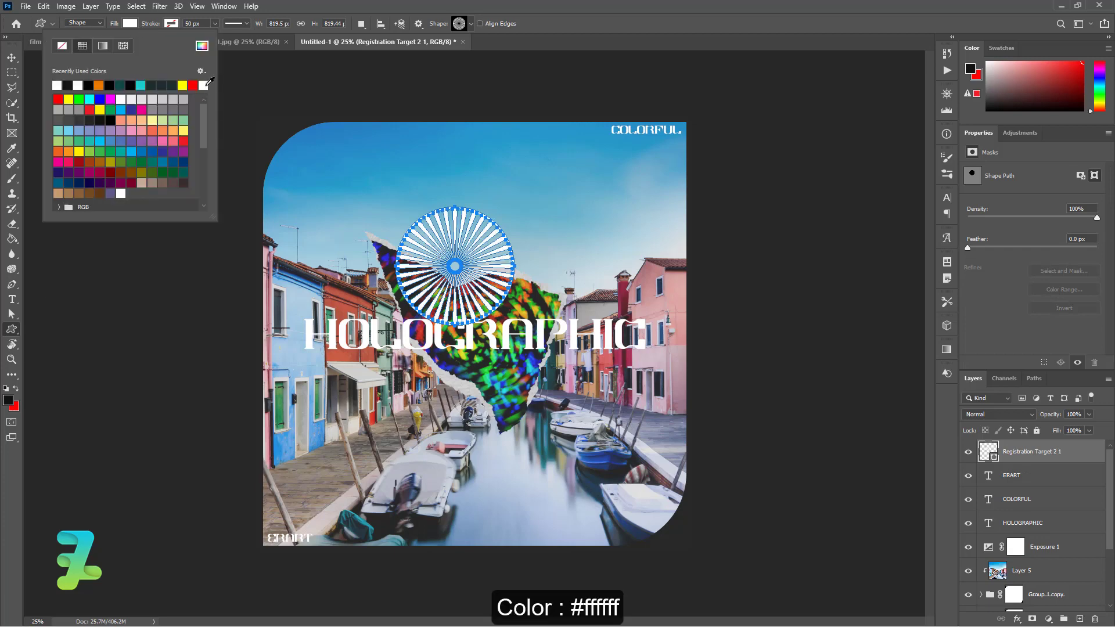
{"action": "left_click", "coordinate": [12, 58]}
{"action": "left_click", "coordinate": [457, 244]}
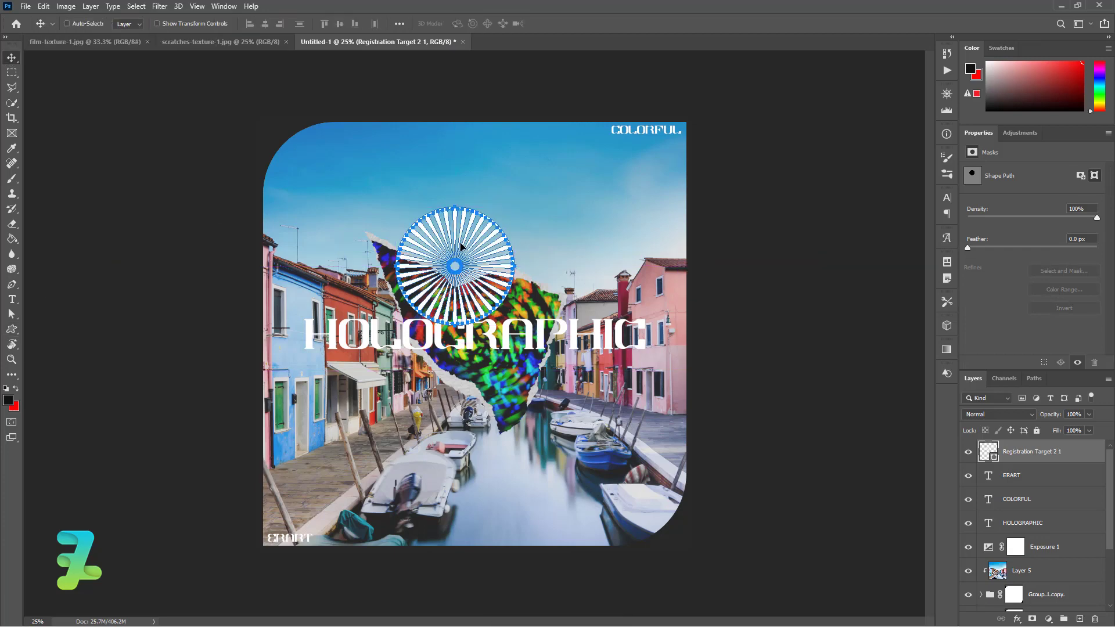
- Move the circle to HOLOGRAPHIC's right end, scale it to ~44%, and layer it beneath the title
{"action": "left_click_drag", "start_coordinate": [457, 244], "coordinate": [629, 313]}
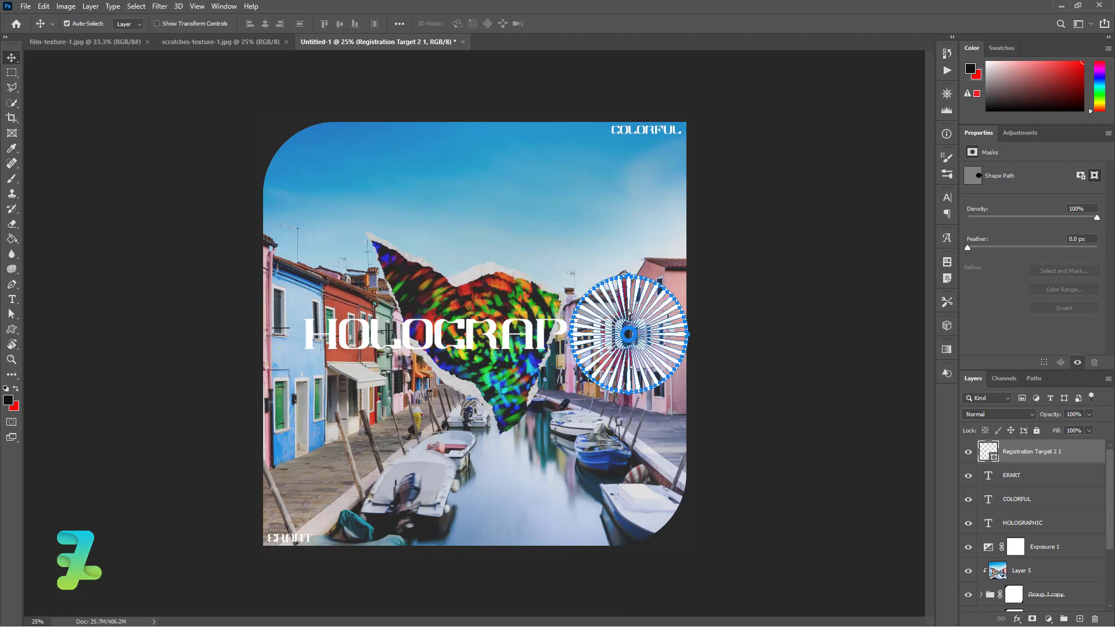
{"action": "key", "text": "ctrl+t"}
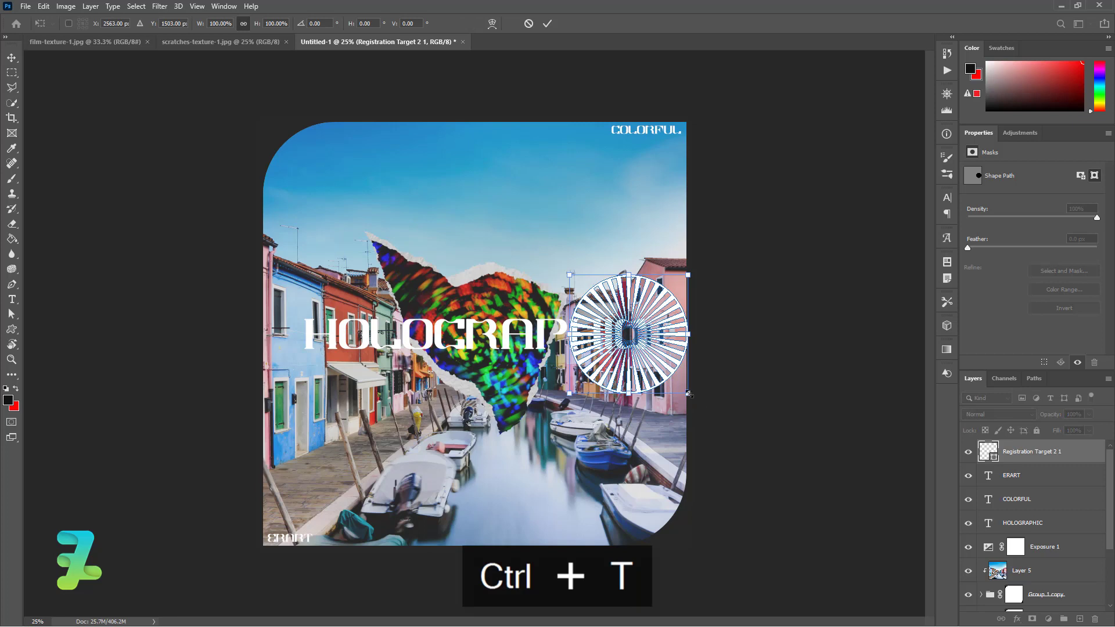
{"action": "left_click_drag", "start_coordinate": [688, 393], "coordinate": [651, 359]}
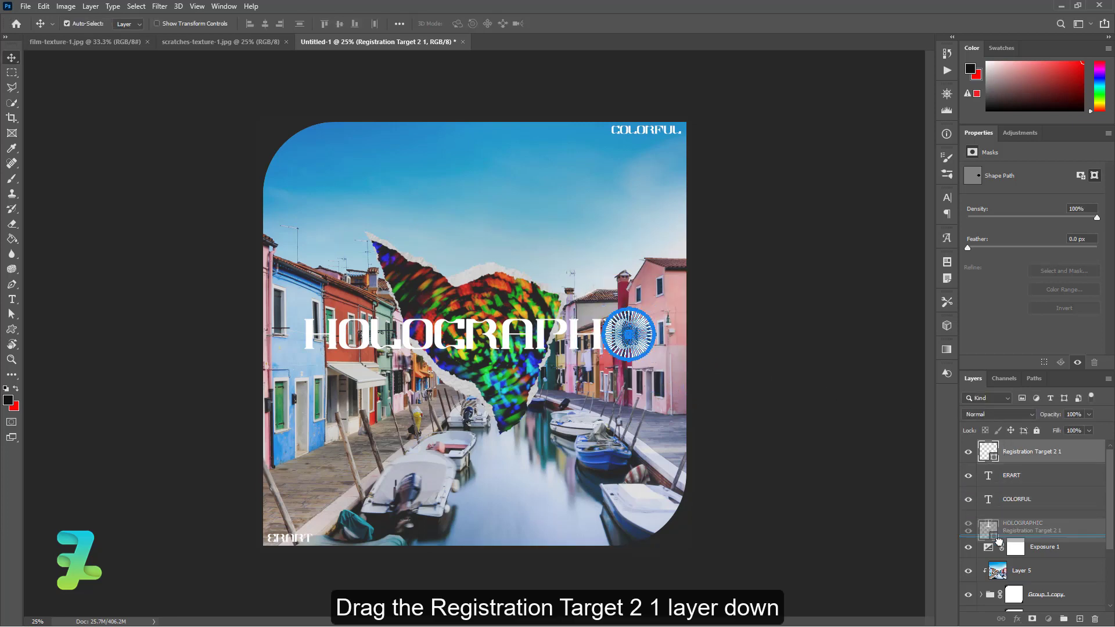
{"action": "left_click_drag", "start_coordinate": [1006, 451], "coordinate": [1010, 535]}
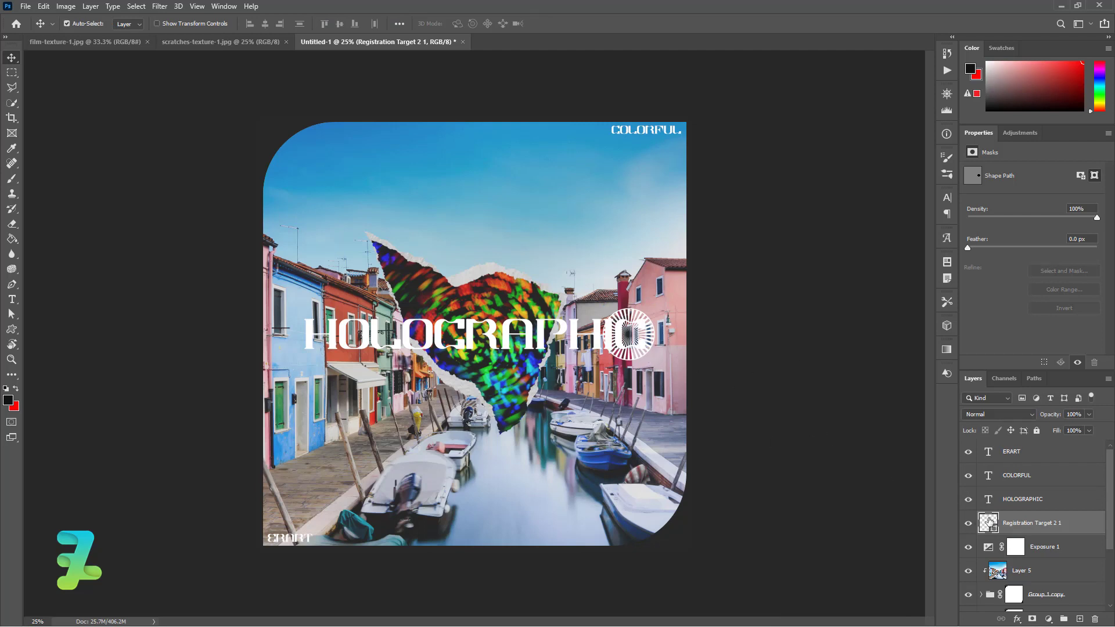
- Recolour the circle shape to dark #251f1f
{"action": "double_click", "coordinate": [989, 522]}
{"action": "mouse_move", "coordinate": [722, 301]}
{"action": "left_mouse_down"}
{"action": "mouse_move", "coordinate": [666, 299]}
{"action": "mouse_move", "coordinate": [686, 311]}
{"action": "left_mouse_up"}
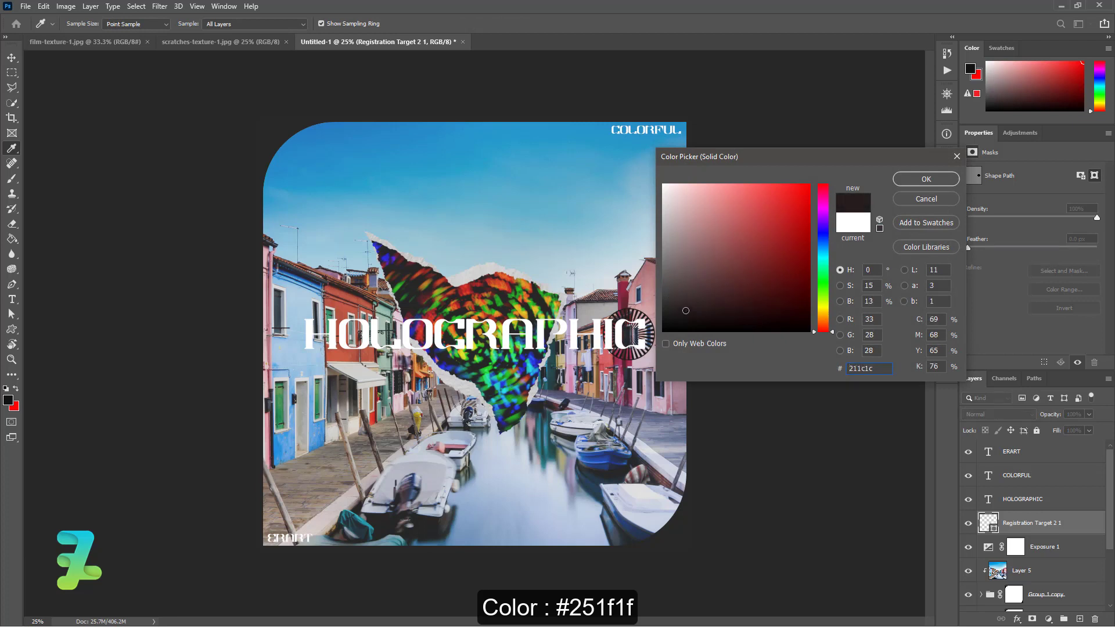
{"action": "type", "text": "251f1f"}
{"action": "left_click", "coordinate": [904, 177]}
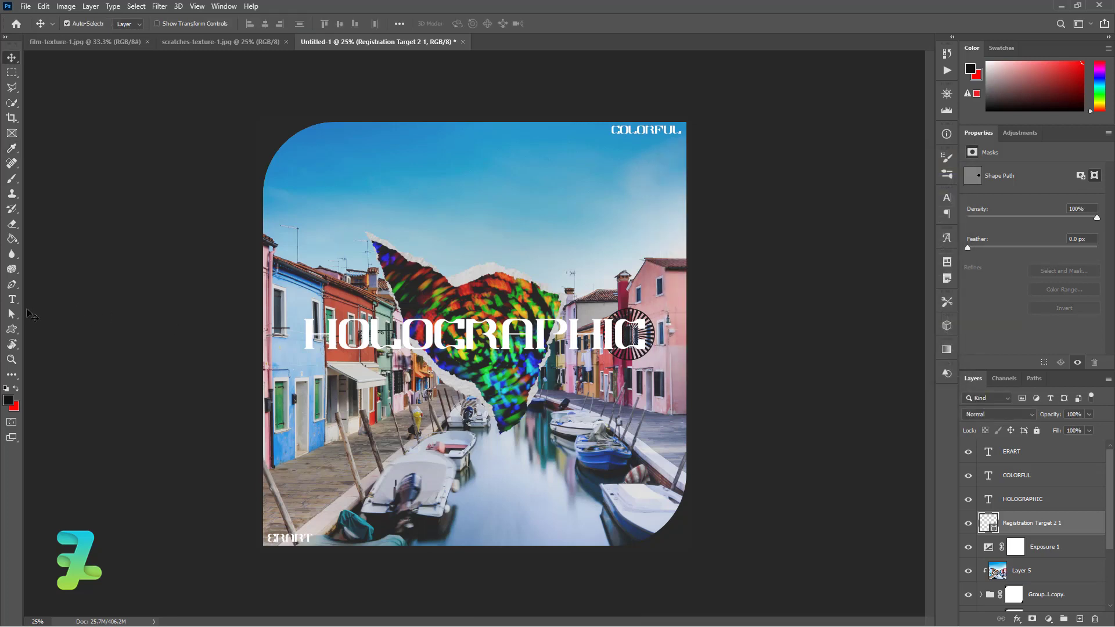
{"action": "right_click", "coordinate": [12, 330]}
- Draw a thin dark bar under the left half of HOLOGRAPHIC and nudge it into place
{"action": "left_click", "coordinate": [52, 328]}
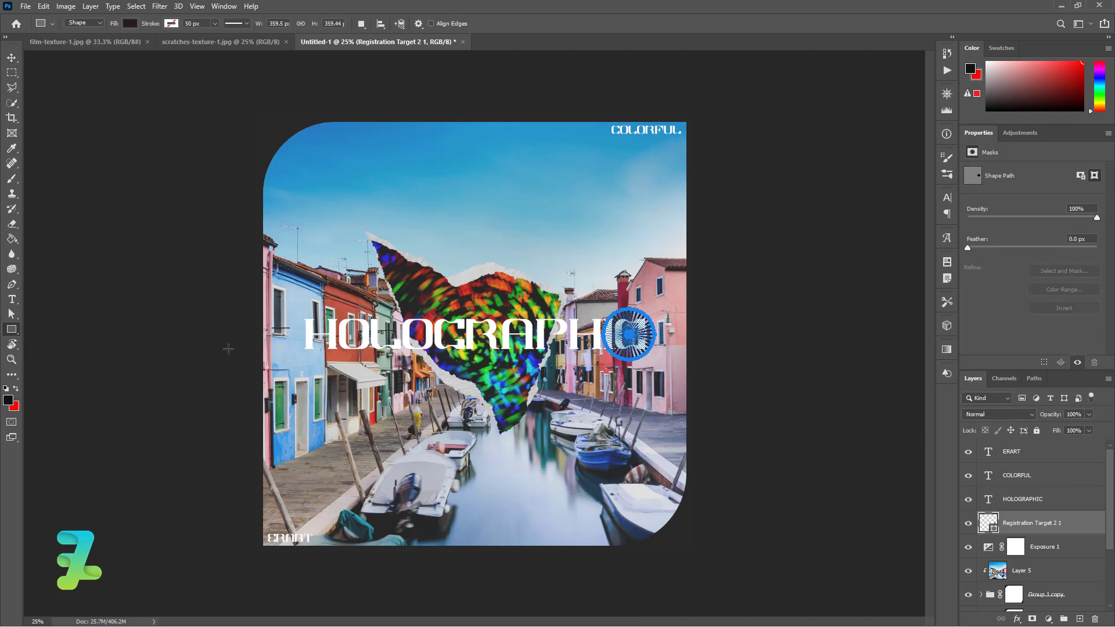
{"action": "left_click", "coordinate": [1079, 619]}
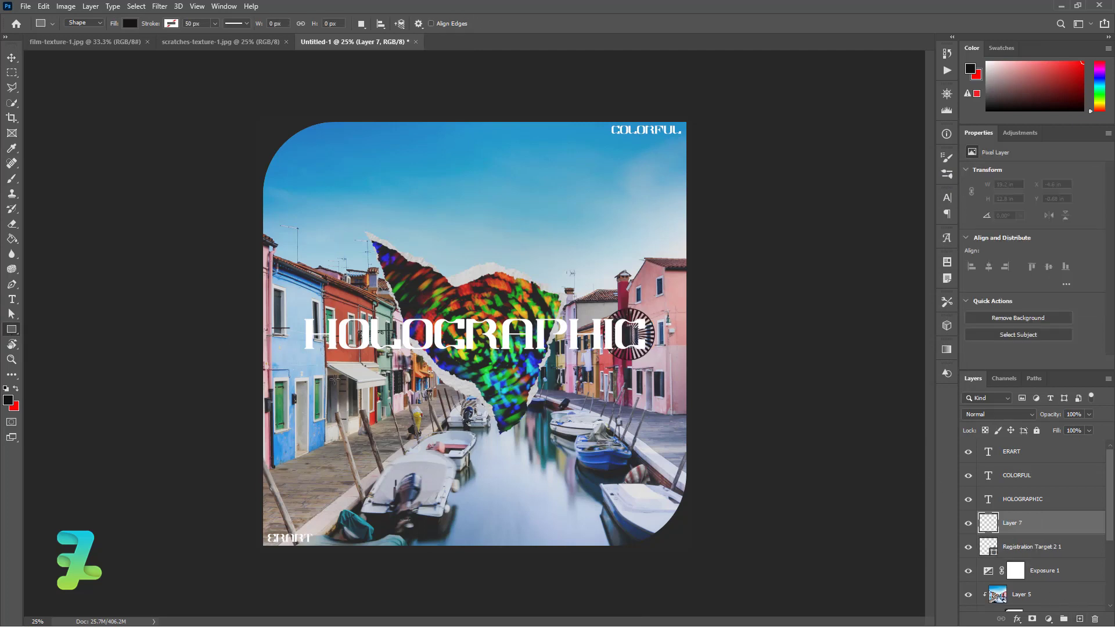
{"action": "left_click_drag", "start_coordinate": [304, 354], "coordinate": [413, 356]}
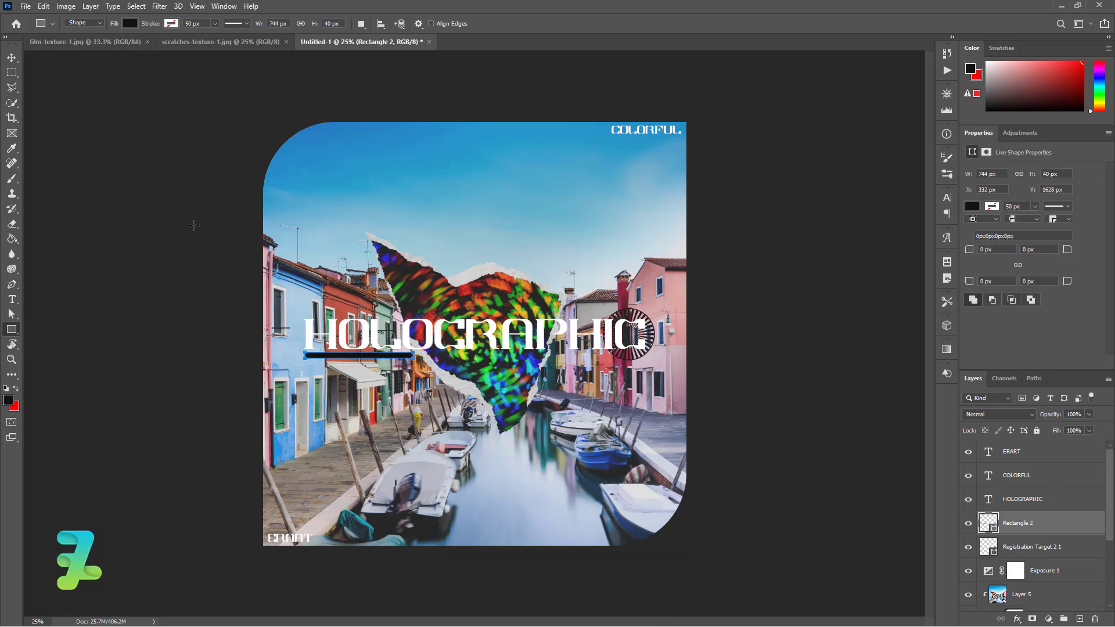
{"action": "left_click", "coordinate": [12, 57]}
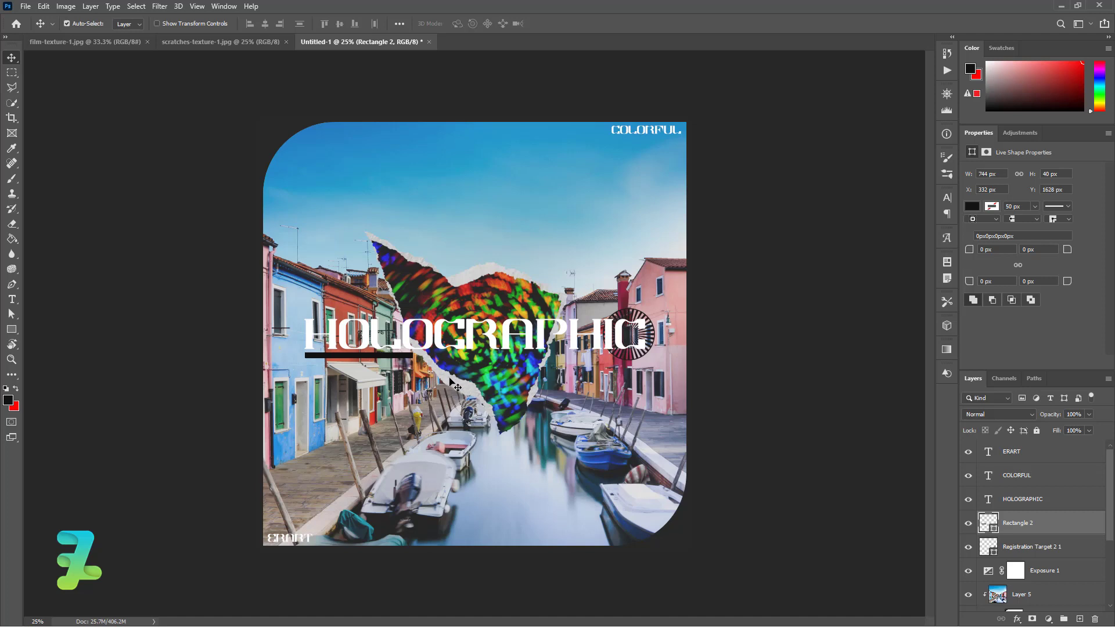
{"action": "key", "text": "Up"}
{"action": "key", "text": "Left"}
{"action": "key", "text": "Down"}
{"action": "key", "text": "Down"}
{"action": "key", "text": "Down"}
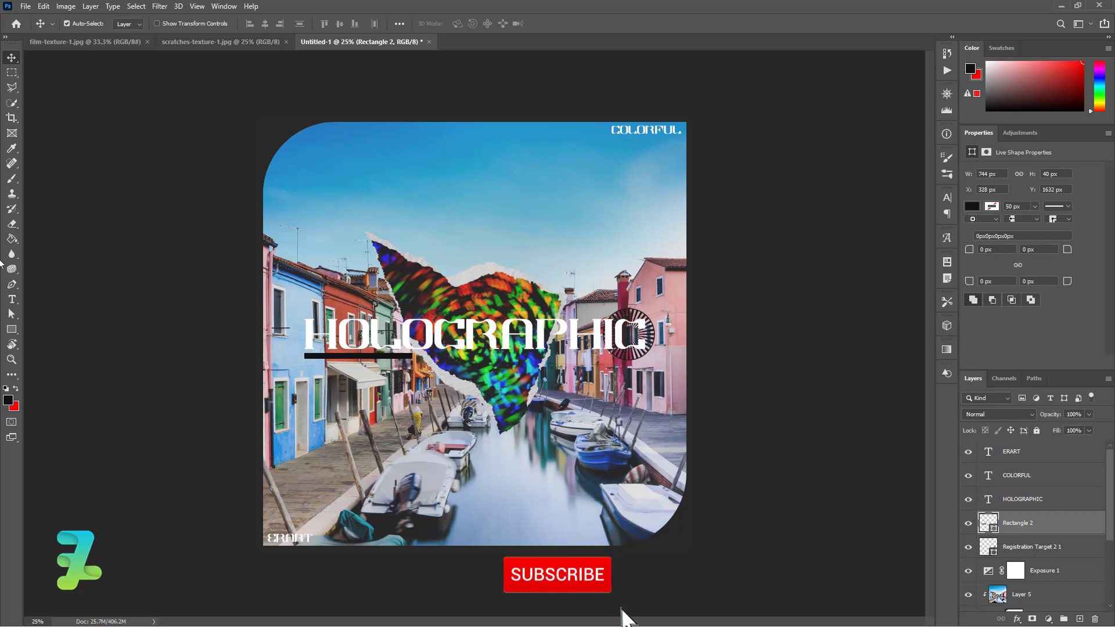
{"action": "left_click", "coordinate": [11, 299]}
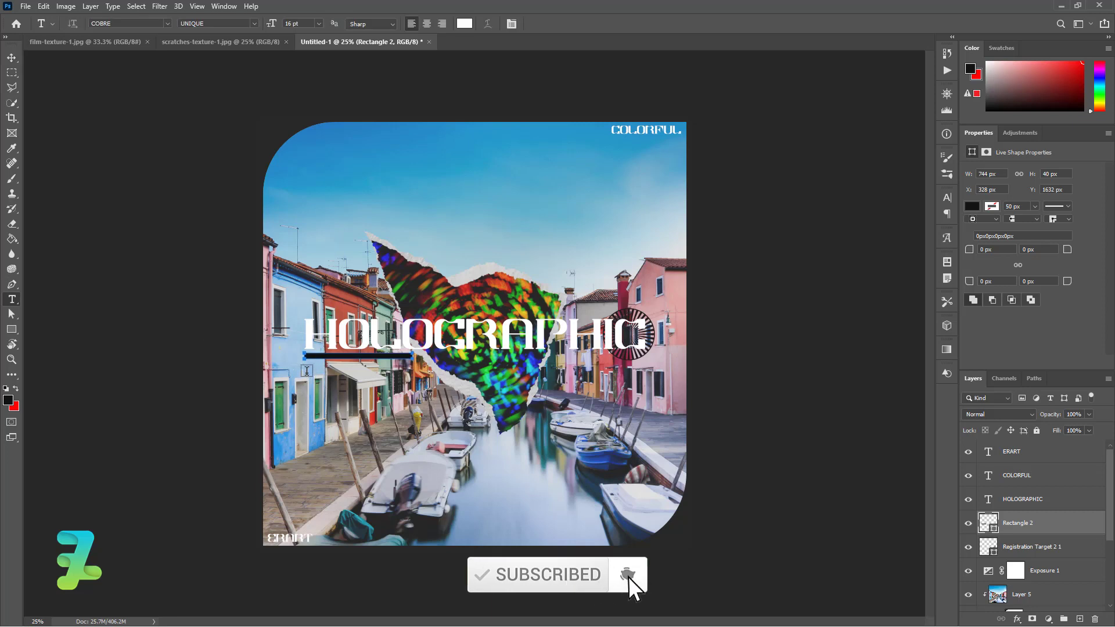
- Add a small black subtitle 'SD feat alexa' beneath the dark bar, scaled slightly down
{"action": "left_click", "coordinate": [308, 372]}
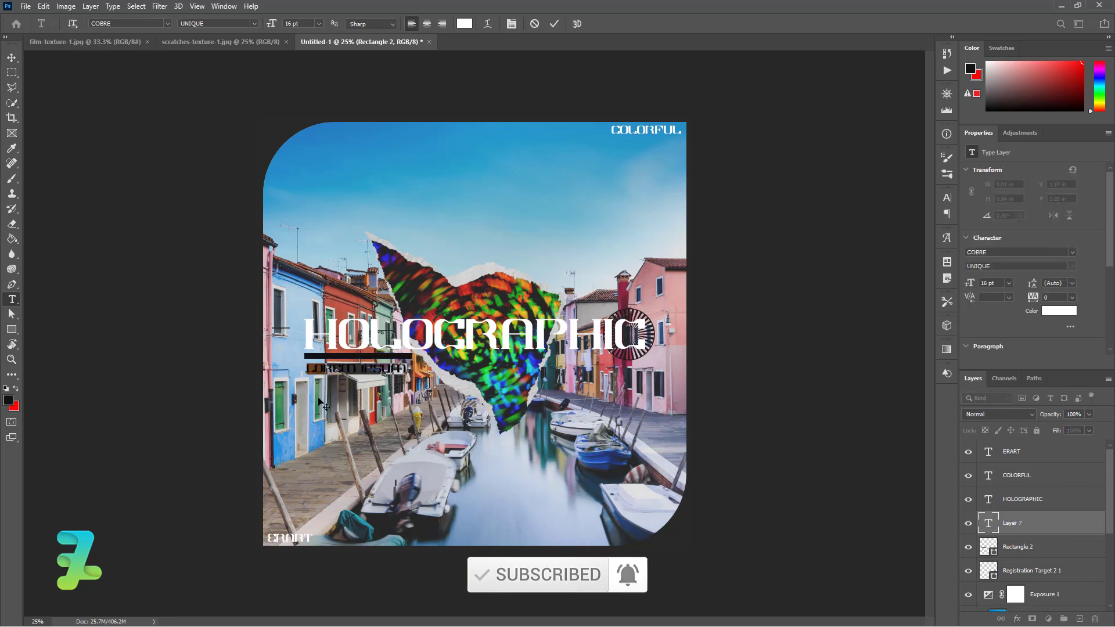
{"action": "type", "text": "SUZ"}
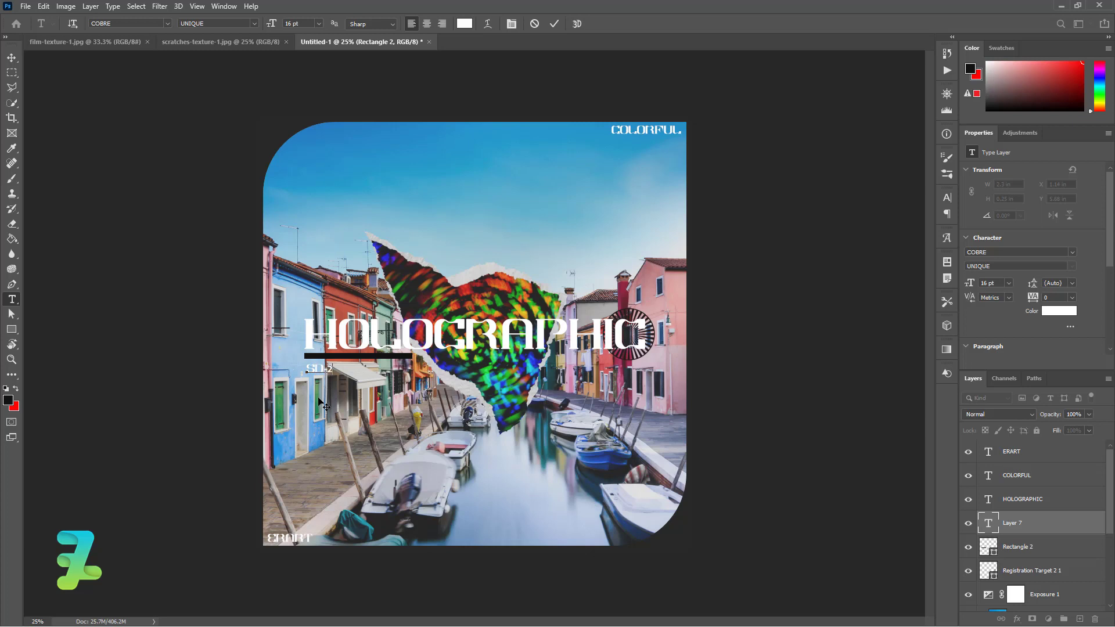
{"action": "key", "text": "BackSpace"}
{"action": "key", "text": "BackSpace"}
{"action": "key", "text": "ctrl+a"}
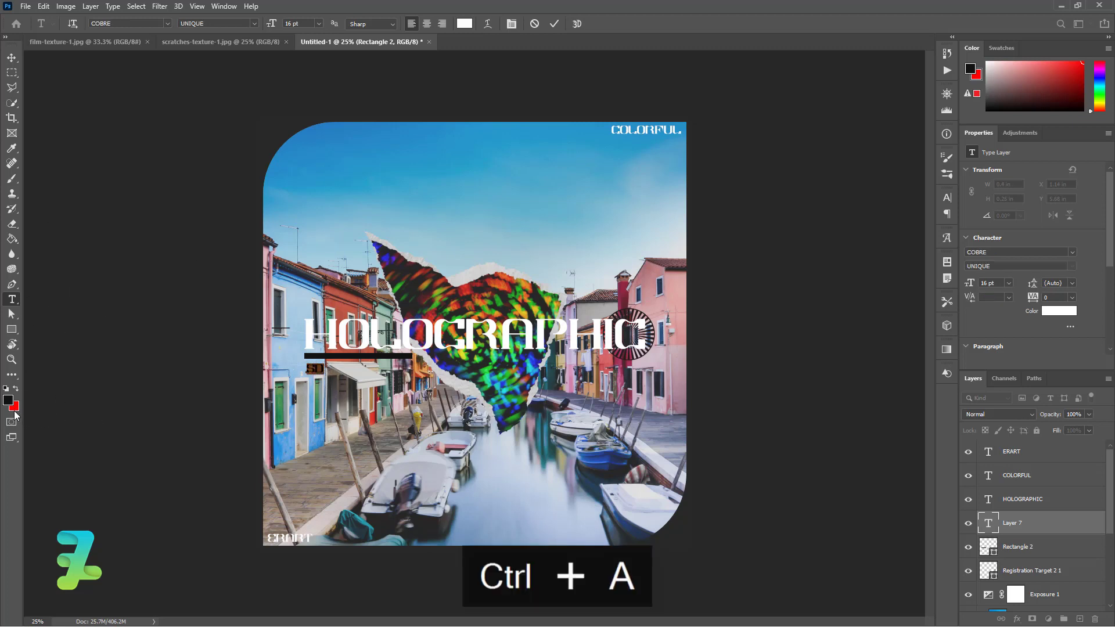
{"action": "left_click", "coordinate": [16, 390]}
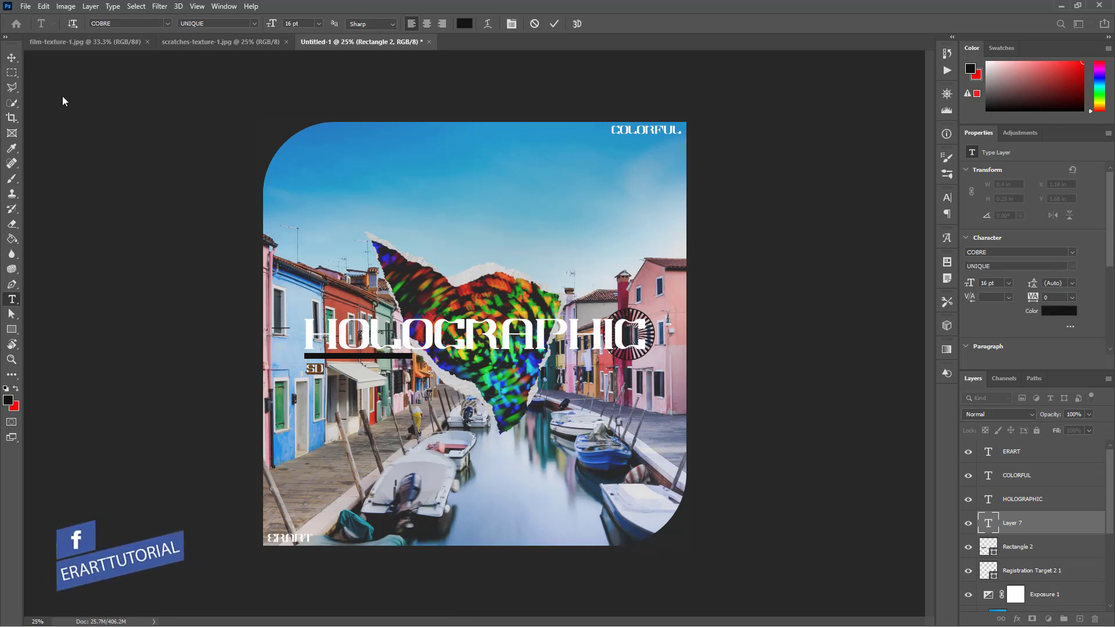
{"action": "key", "text": "ctrl+Return"}
{"action": "key", "text": "v"}
{"action": "left_click_drag", "start_coordinate": [313, 370], "coordinate": [311, 368]}
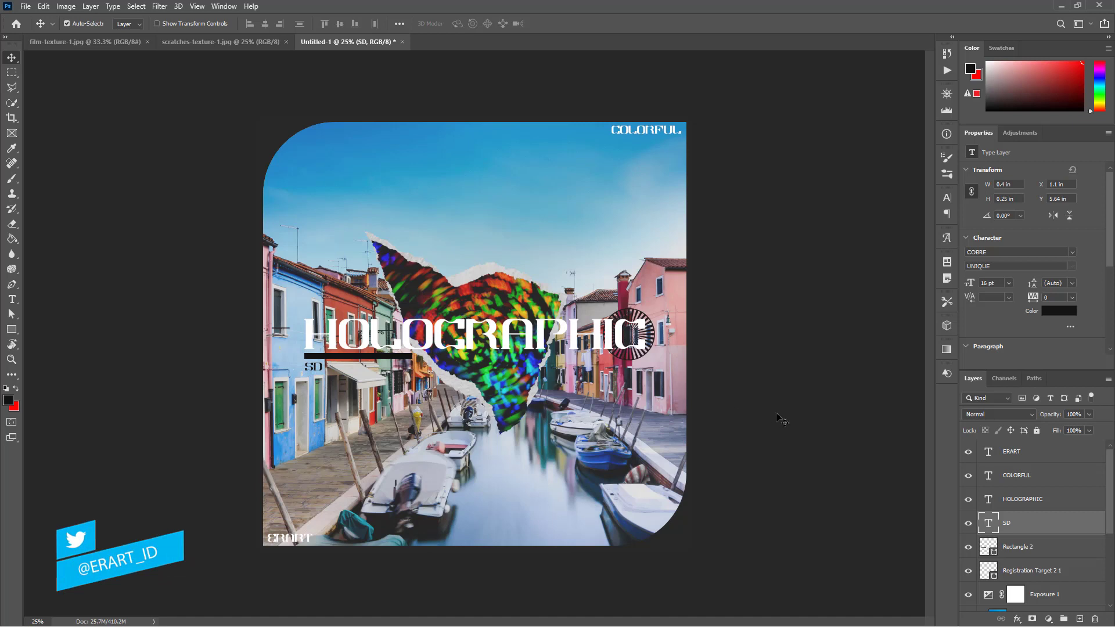
{"action": "key", "text": "ctrl+t"}
{"action": "left_click_drag", "start_coordinate": [323, 372], "coordinate": [321, 371]}
{"action": "key", "text": "Return"}
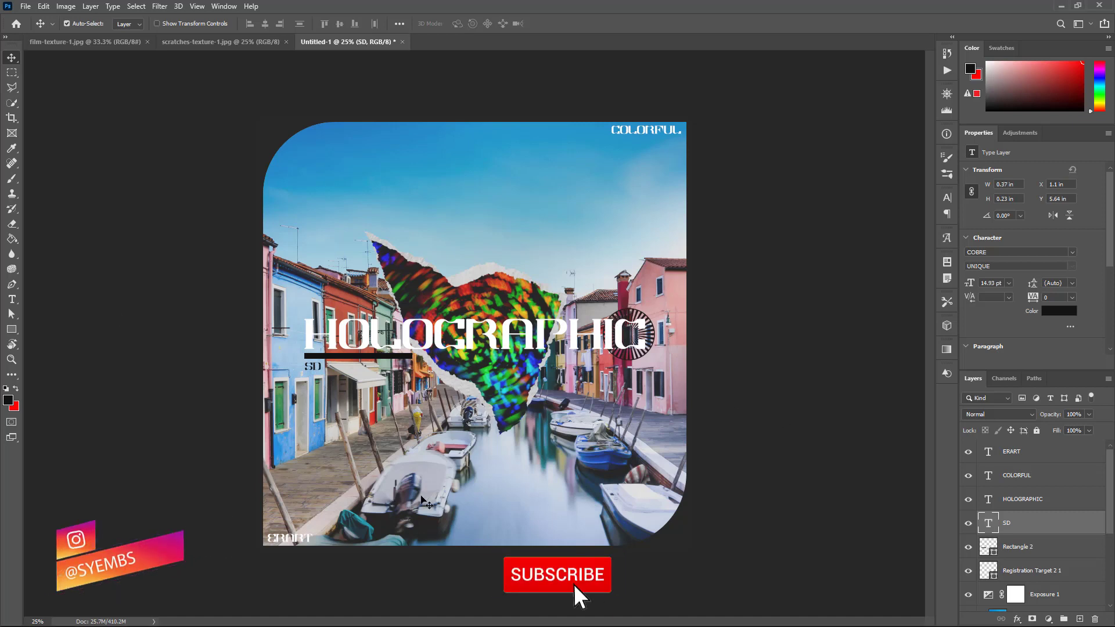
- Touch up the subtitle text, then bring up the scratches-texture-1.jpg document
{"action": "double_click", "coordinate": [313, 366]}
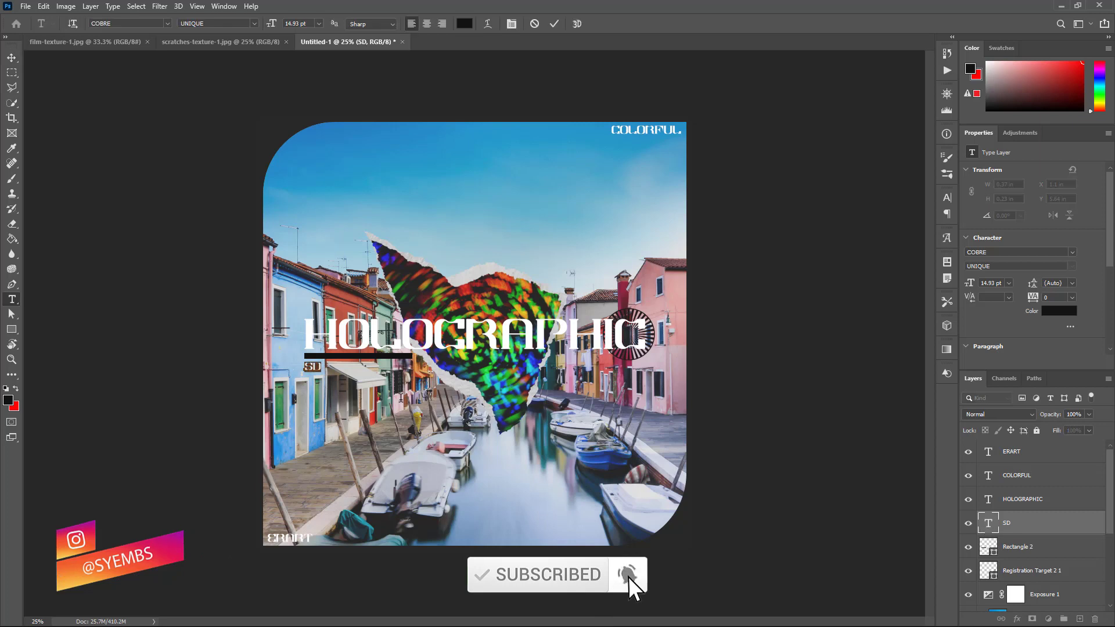
{"action": "key", "text": "Right"}
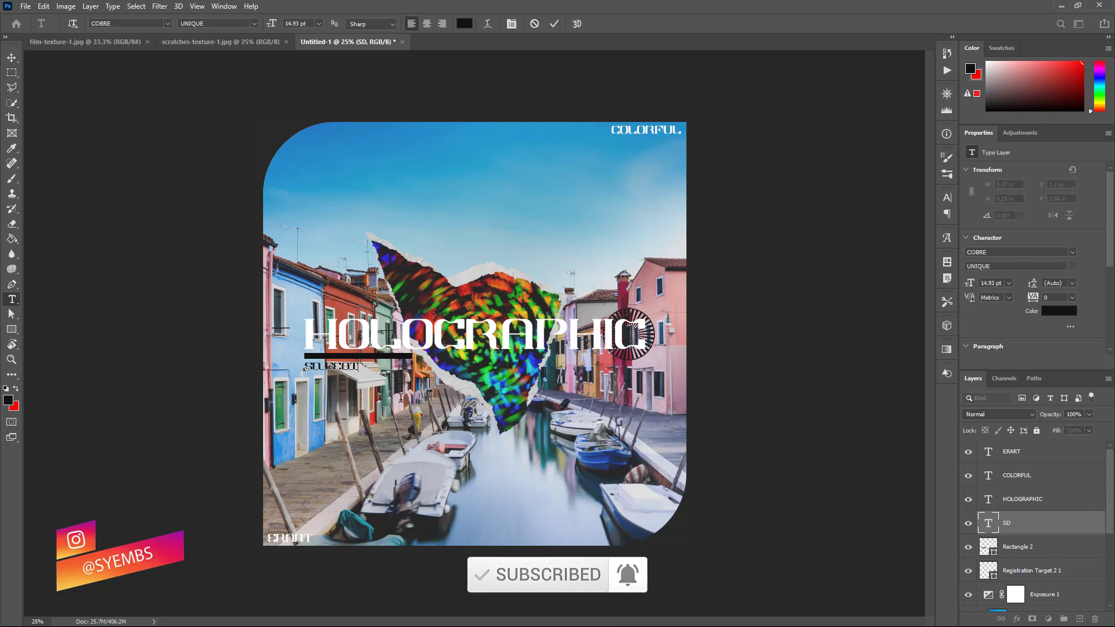
{"action": "type", "text": "a"}
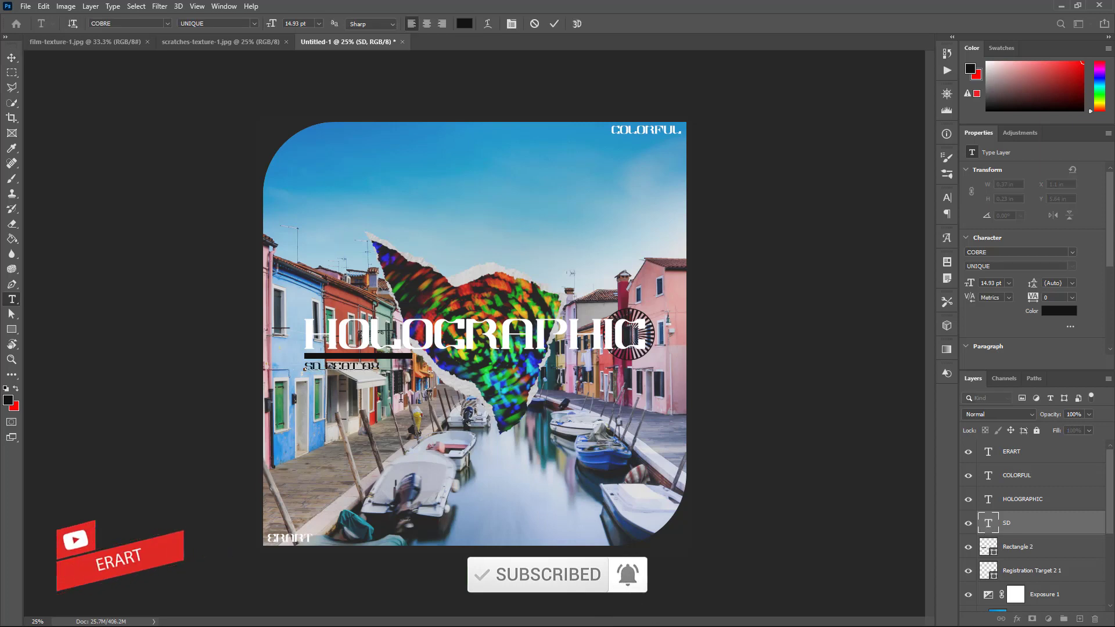
{"action": "key", "text": "BackSpace"}
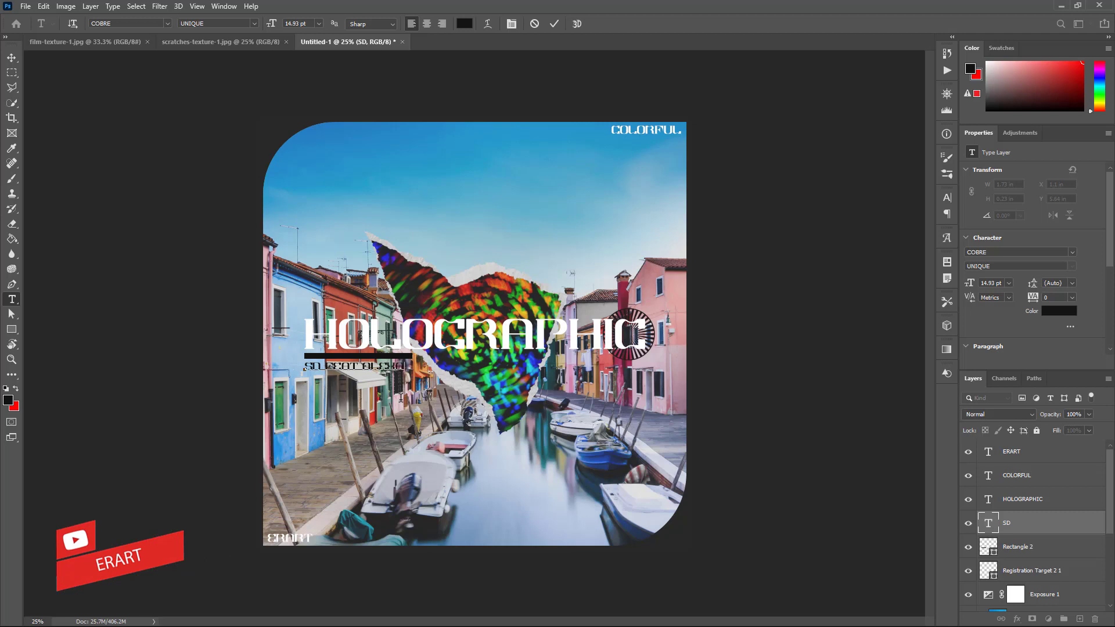
{"action": "left_click", "coordinate": [12, 57]}
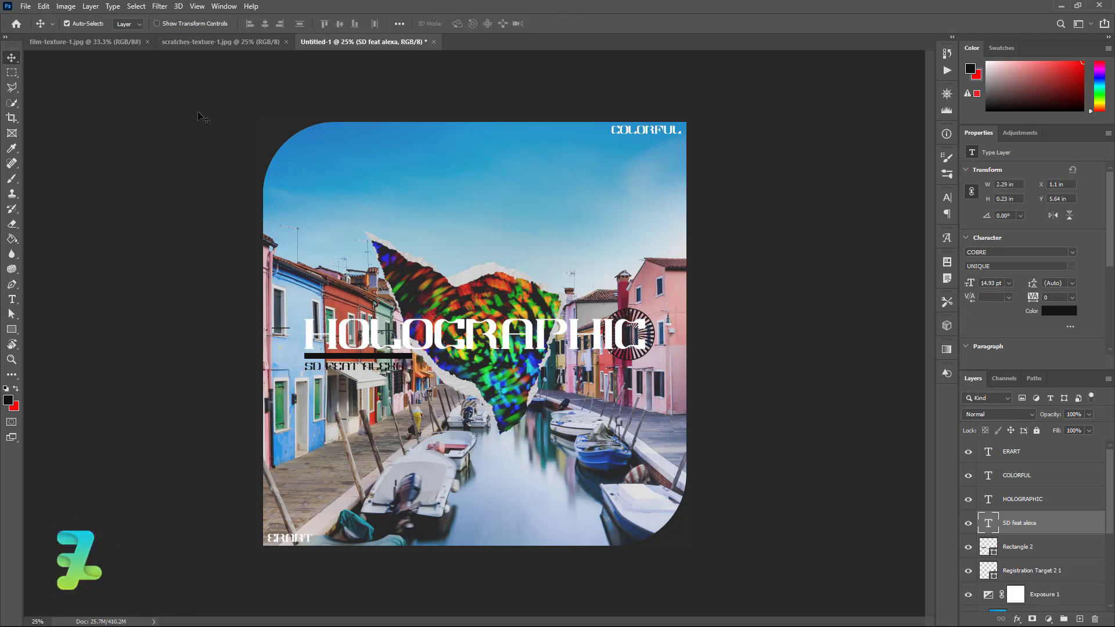
{"action": "left_click", "coordinate": [191, 43]}
- Bring the scratches texture into the cover and move it to the top of the layer stack
{"action": "right_click", "coordinate": [192, 45]}
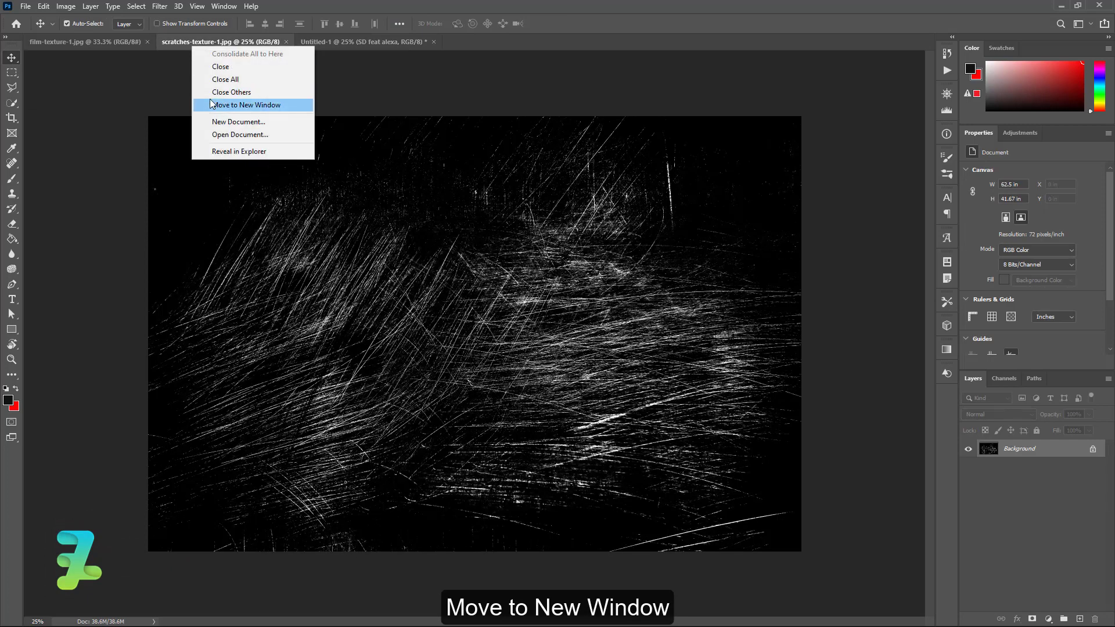
{"action": "left_click", "coordinate": [211, 103]}
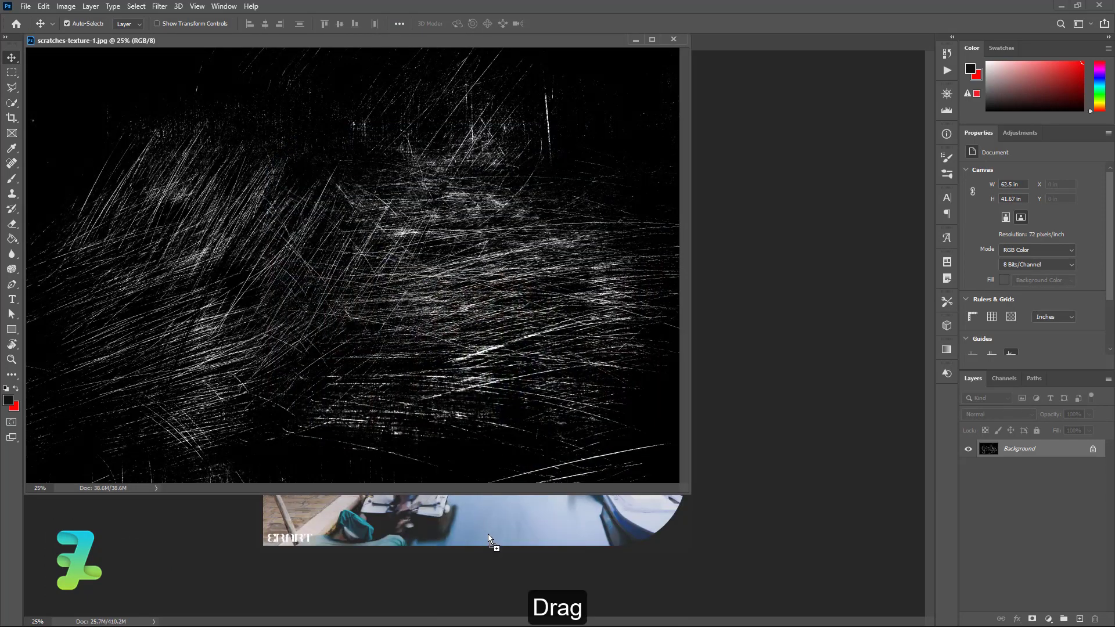
{"action": "left_click_drag", "start_coordinate": [488, 534], "coordinate": [488, 534]}
{"action": "left_click", "coordinate": [674, 39]}
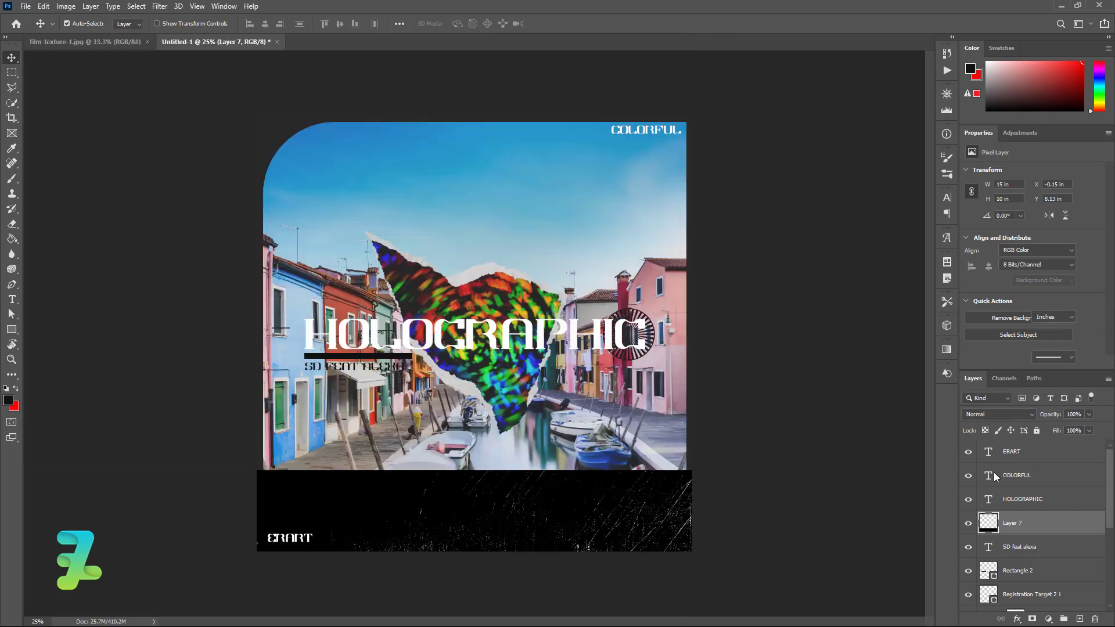
{"action": "left_click_drag", "start_coordinate": [995, 524], "coordinate": [1011, 448]}
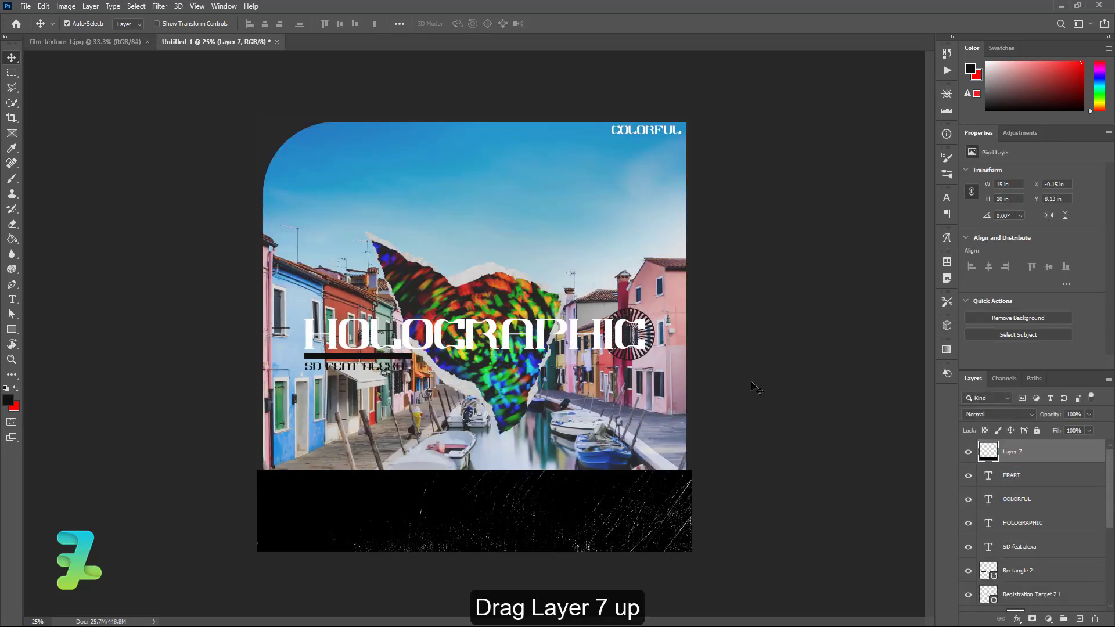
{"action": "left_click_drag", "start_coordinate": [575, 514], "coordinate": [489, 161]}
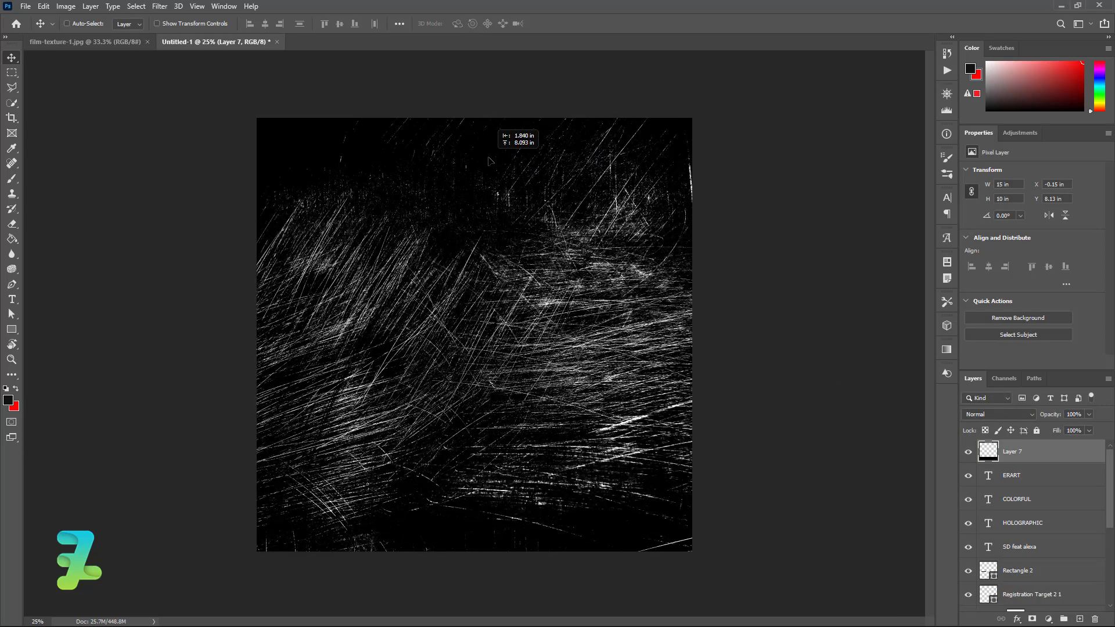
{"action": "key", "text": "ctrl+minus"}
{"action": "key", "text": "ctrl+minus"}
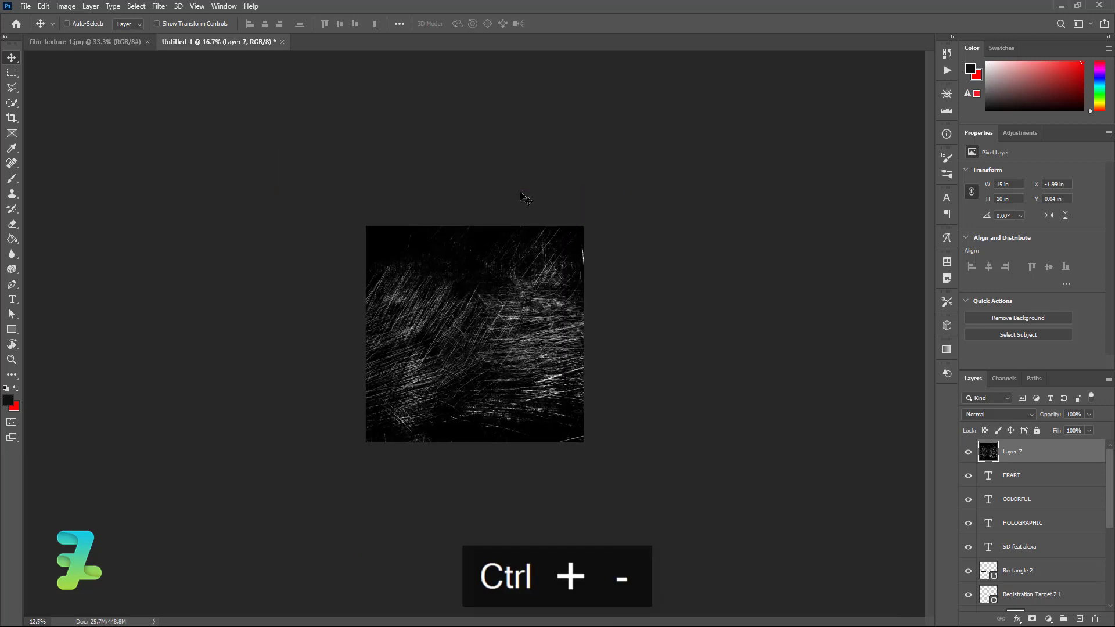
- Scale the scratches texture with Free Transform so it covers the whole canvas
{"action": "key", "text": "ctrl+t"}
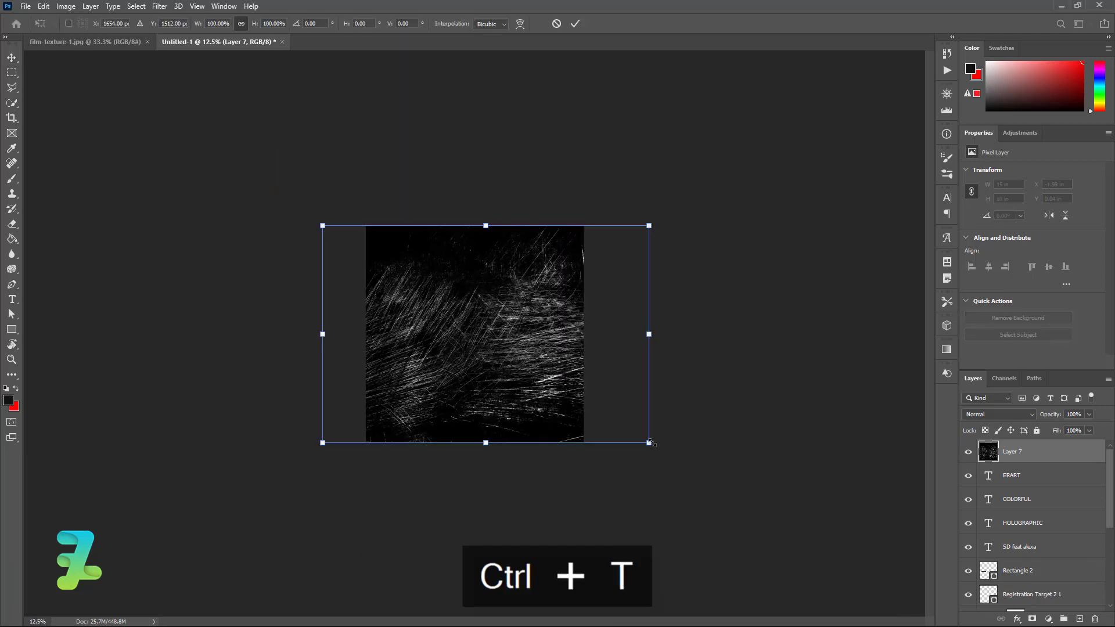
{"action": "left_click_drag", "start_coordinate": [650, 442], "coordinate": [651, 443]}
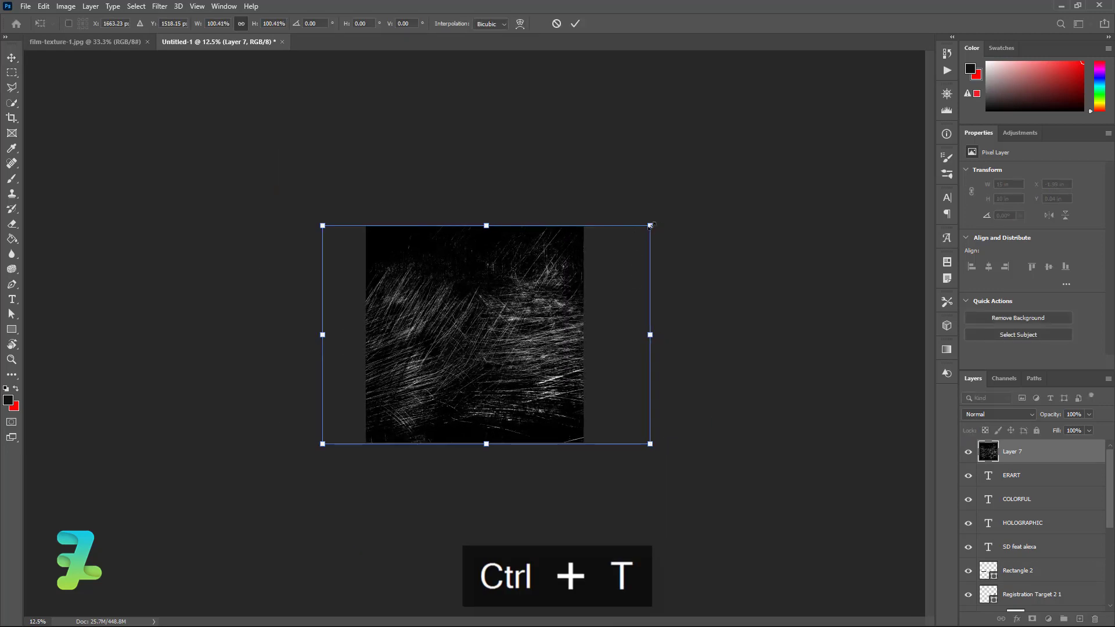
{"action": "left_click_drag", "start_coordinate": [651, 225], "coordinate": [653, 224]}
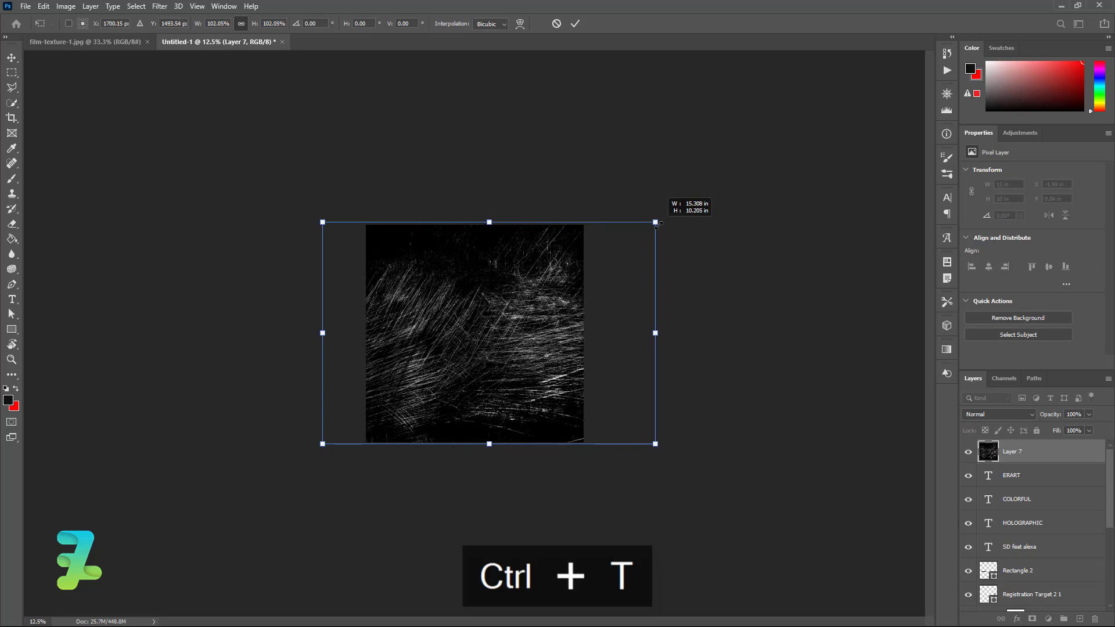
{"action": "left_click", "coordinate": [12, 58]}
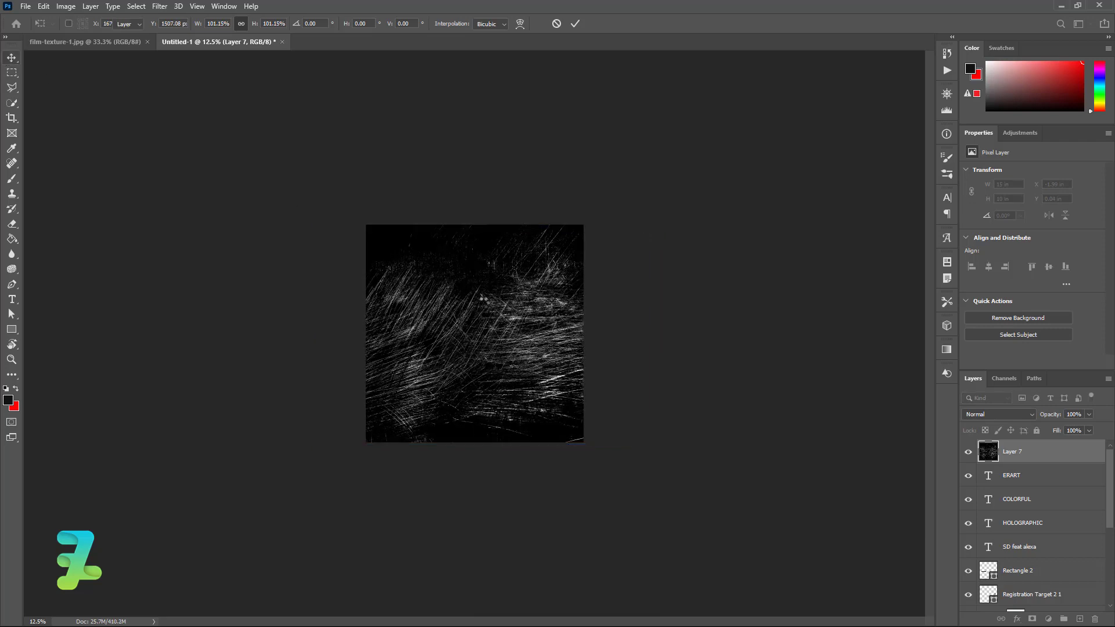
- Blend the scratches layer with Soft Light at 40% opacity
{"action": "left_click", "coordinate": [997, 412]}
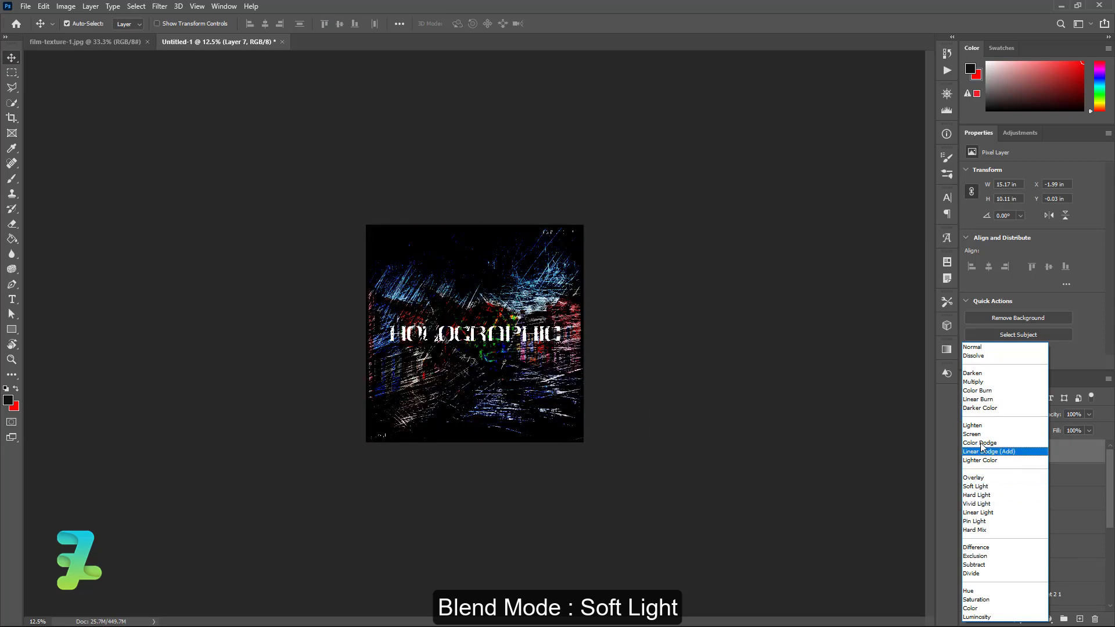
{"action": "left_click", "coordinate": [980, 490]}
{"action": "key", "text": "ctrl+equal"}
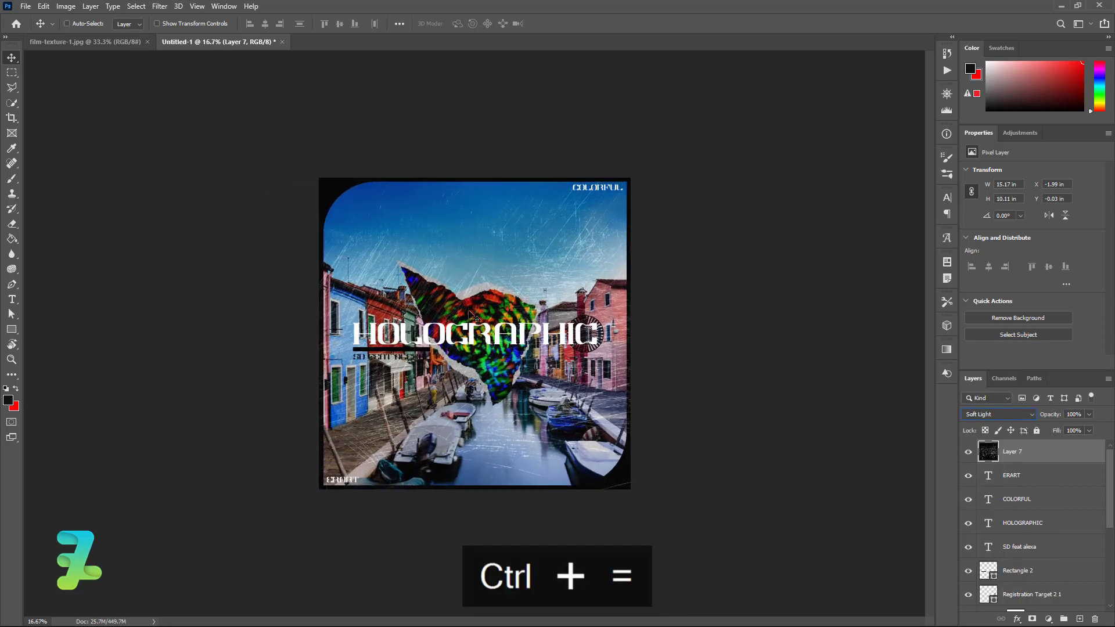
{"action": "key", "text": "ctrl+equal"}
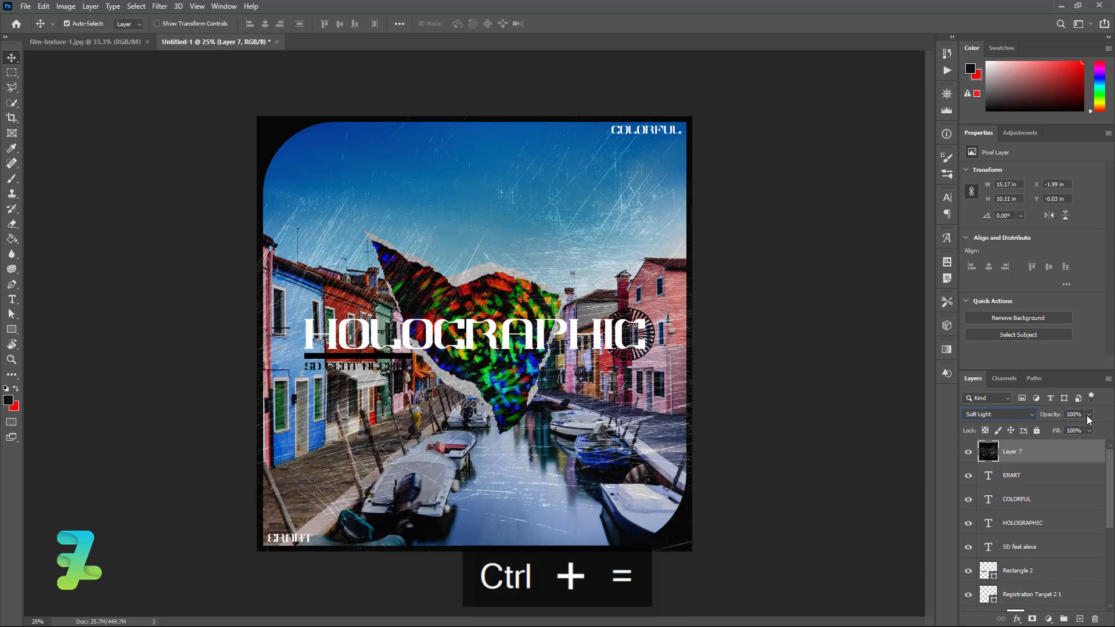
{"action": "left_click", "coordinate": [1089, 414]}
{"action": "left_click_drag", "start_coordinate": [1094, 428], "coordinate": [1053, 431]}
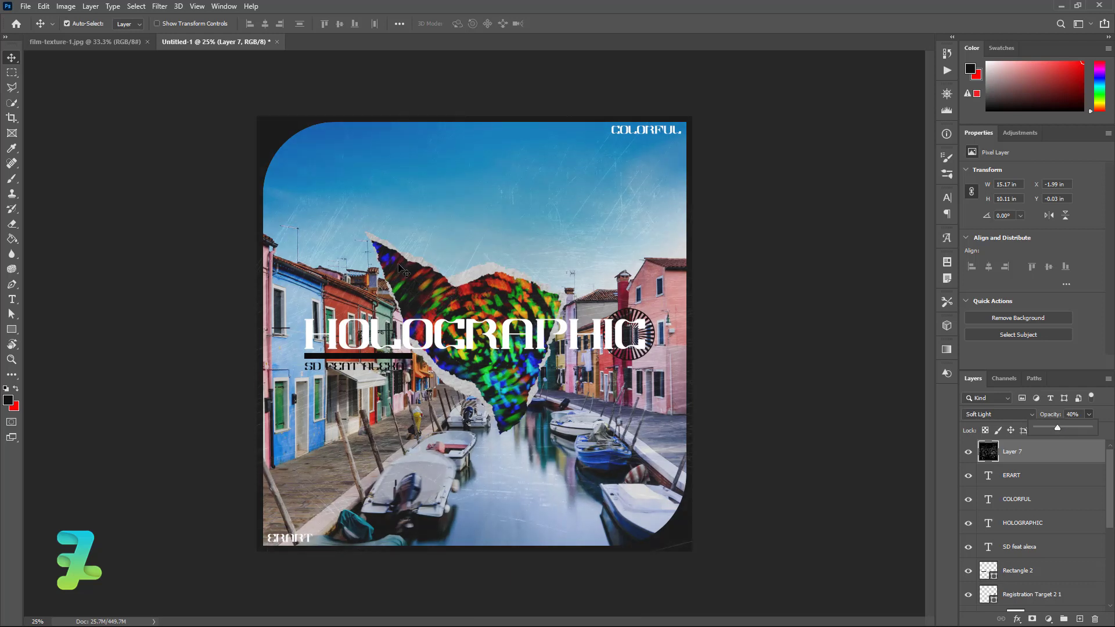
{"action": "left_click", "coordinate": [93, 42]}
- Copy the film texture into the cover document and position it over the artwork
{"action": "right_click", "coordinate": [96, 42]}
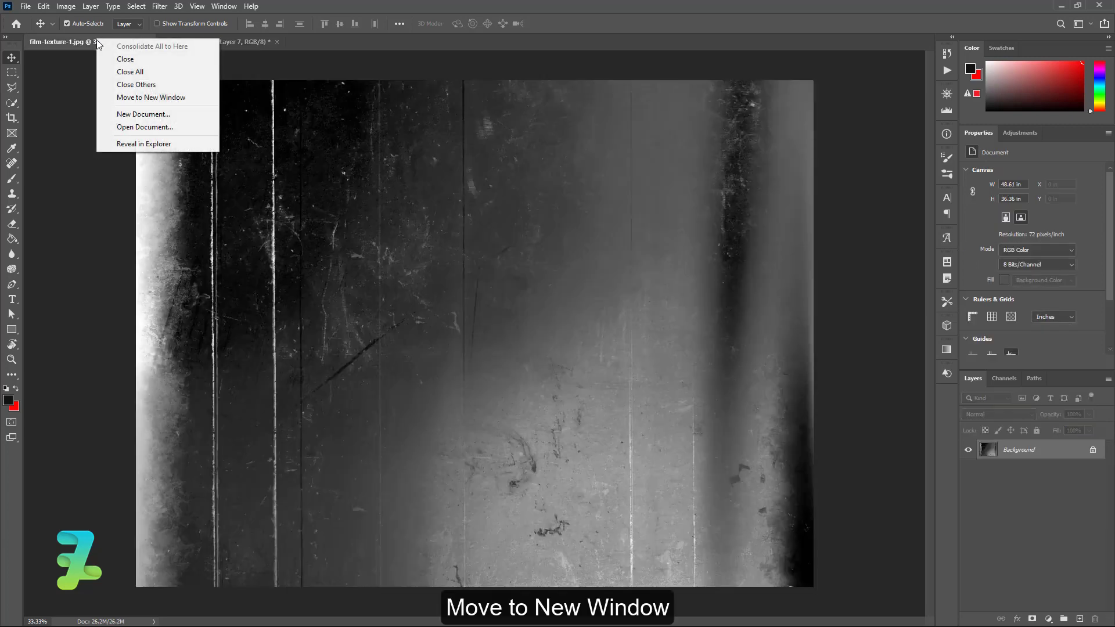
{"action": "left_click", "coordinate": [125, 98]}
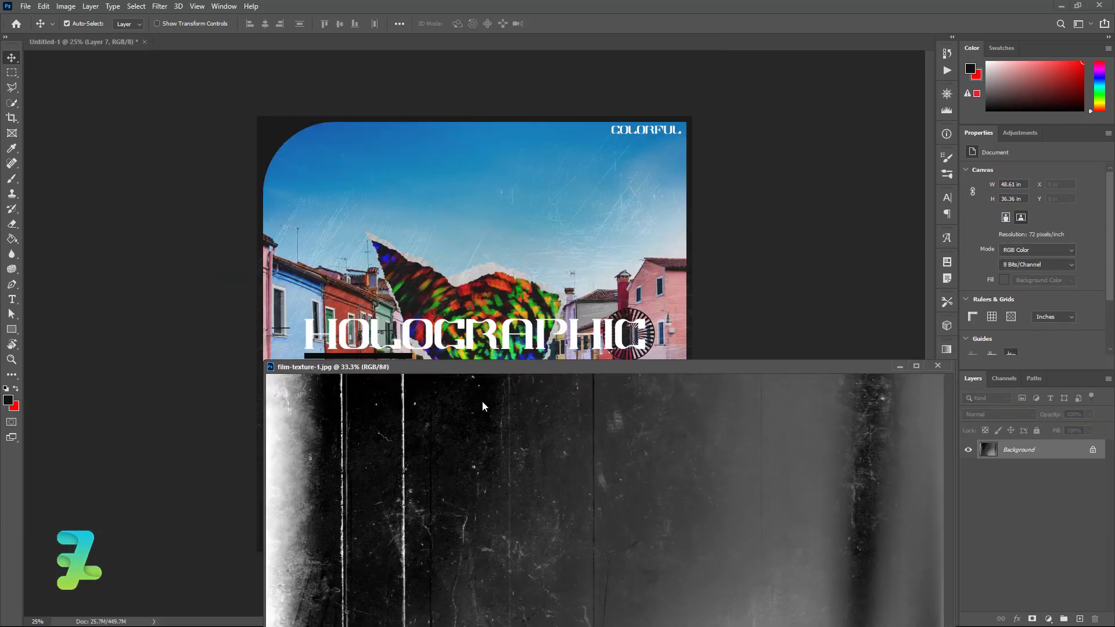
{"action": "mouse_move", "coordinate": [238, 43]}
{"action": "left_mouse_down"}
{"action": "mouse_move", "coordinate": [615, 465]}
{"action": "mouse_move", "coordinate": [1006, 457]}
{"action": "left_mouse_up"}
{"action": "left_click", "coordinate": [957, 466]}
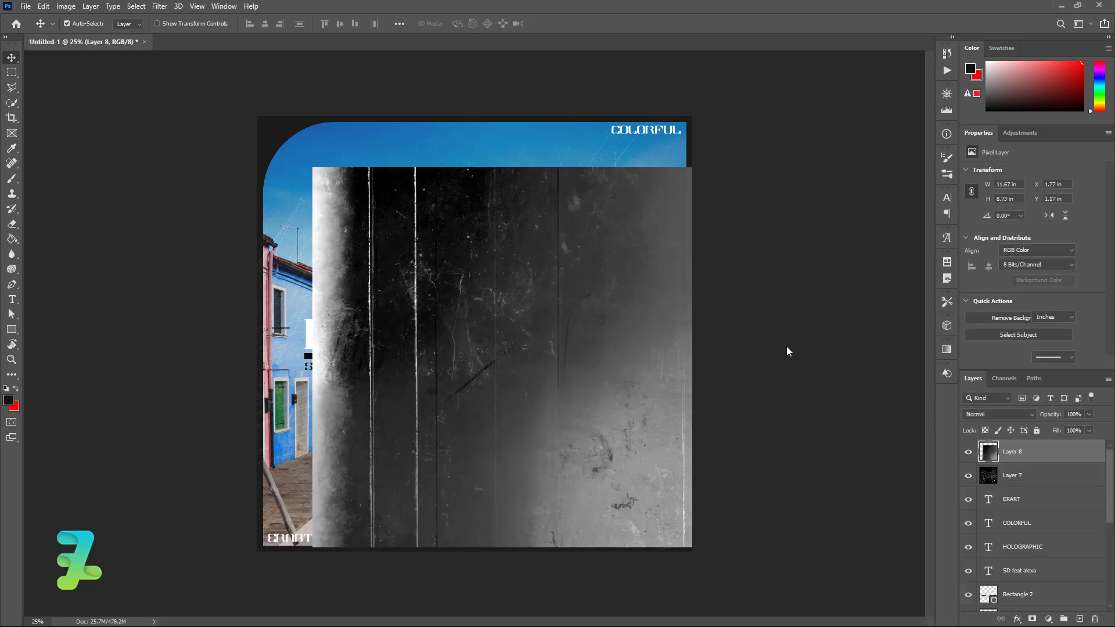
{"action": "left_click_drag", "start_coordinate": [510, 304], "coordinate": [427, 252]}
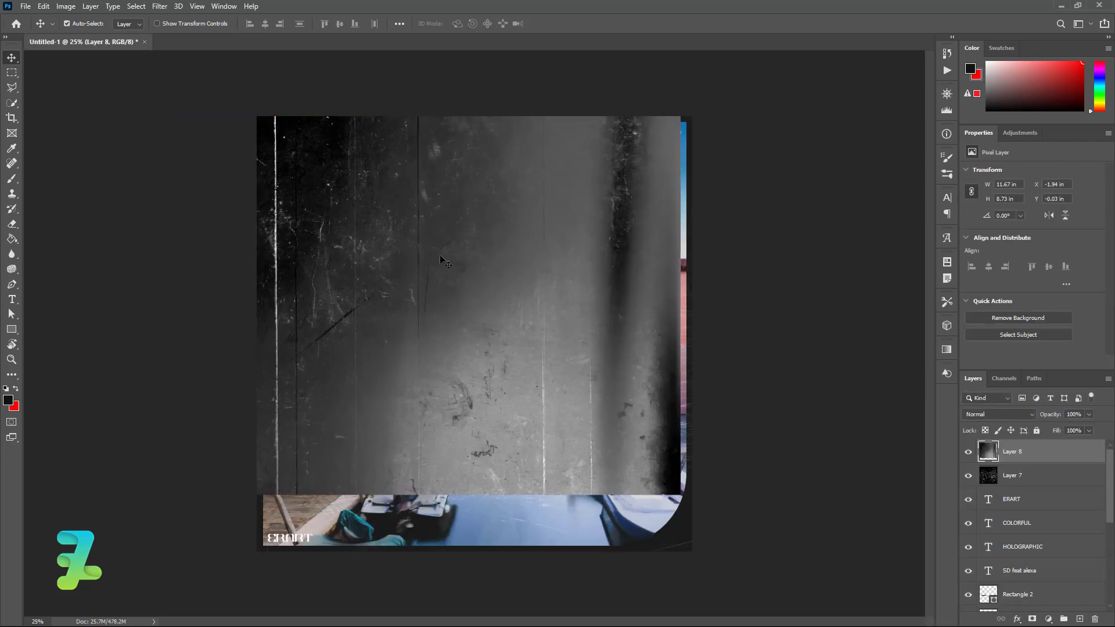
- Scale the film texture to fill the canvas and set it to Soft Light
{"action": "key", "text": "ctrl+t"}
{"action": "left_click_drag", "start_coordinate": [685, 489], "coordinate": [767, 546]}
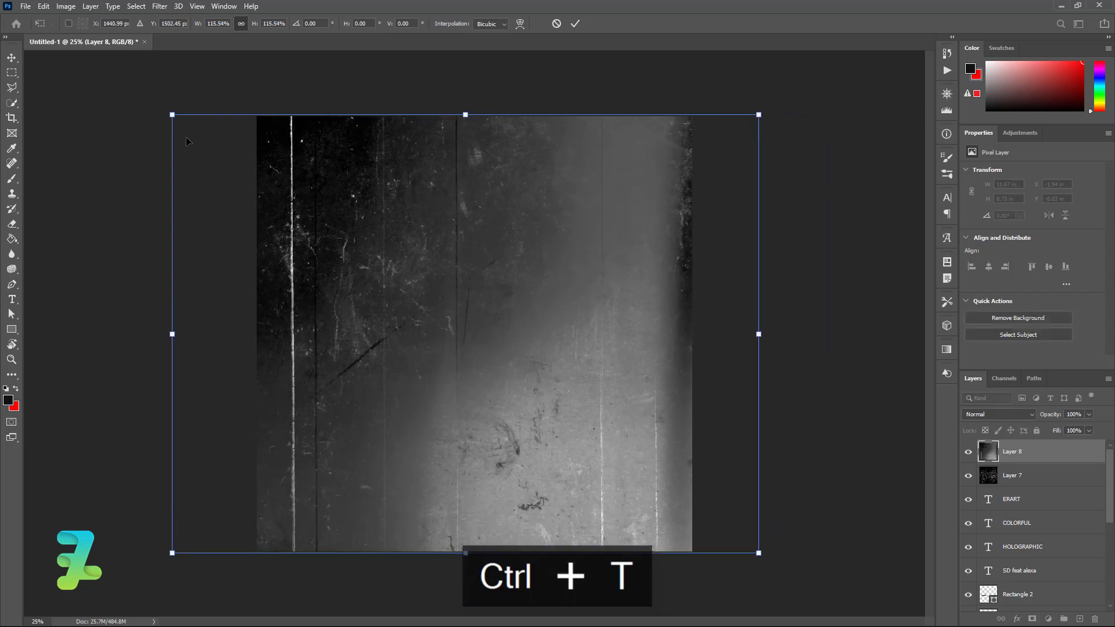
{"action": "left_click_drag", "start_coordinate": [172, 115], "coordinate": [175, 115]}
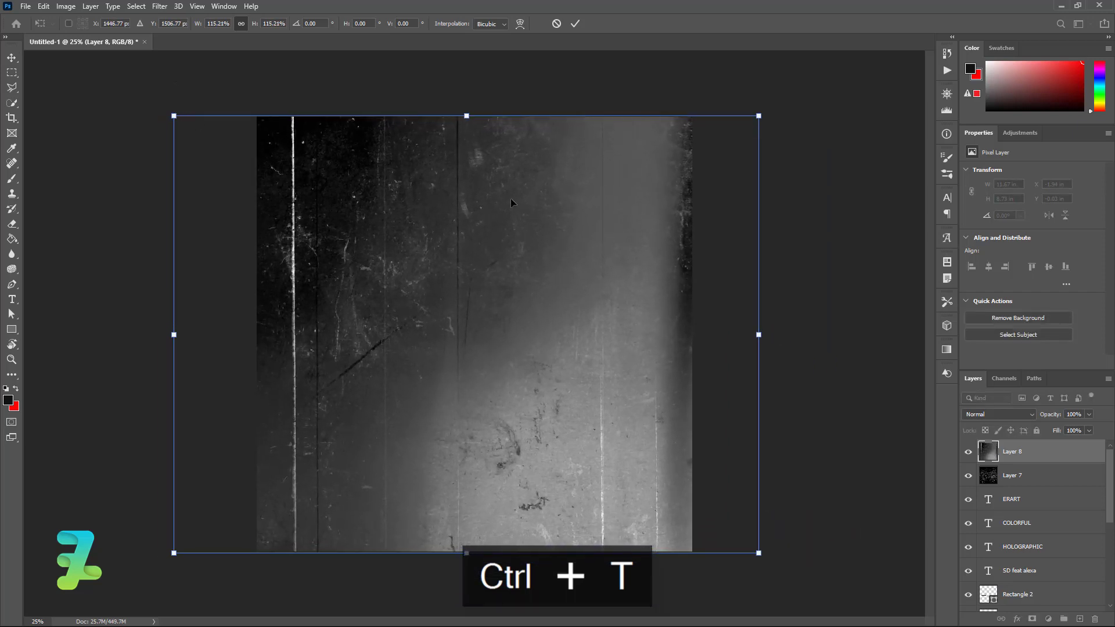
{"action": "mouse_move", "coordinate": [513, 200]}
{"action": "left_mouse_down"}
{"action": "mouse_move", "coordinate": [615, 203]}
{"action": "mouse_move", "coordinate": [556, 207]}
{"action": "left_mouse_up"}
{"action": "key", "text": "Return"}
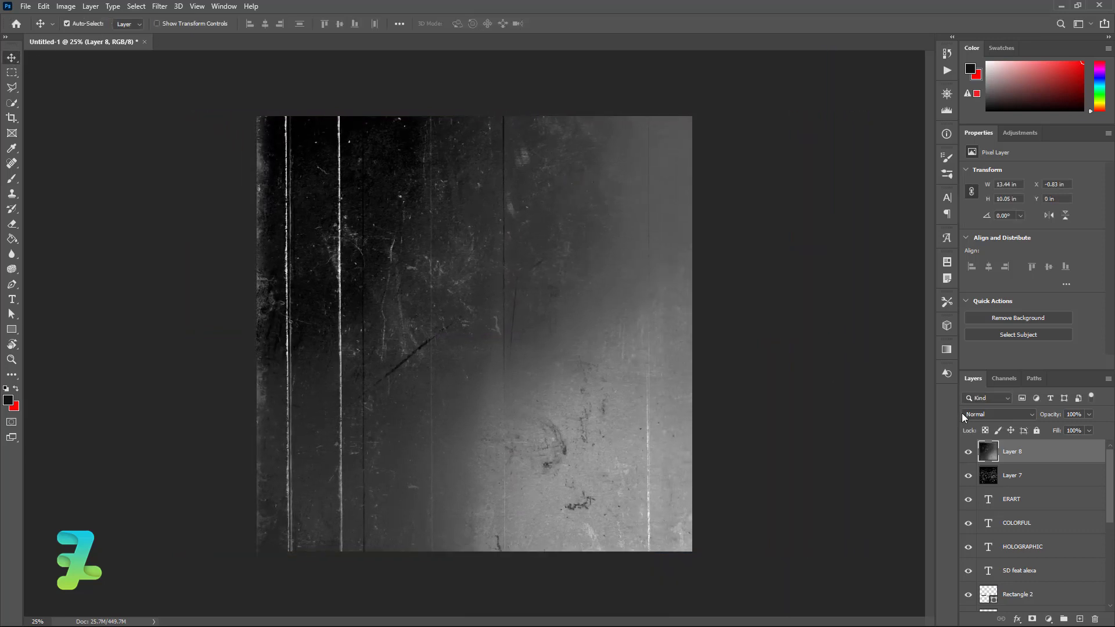
{"action": "left_click", "coordinate": [1012, 414]}
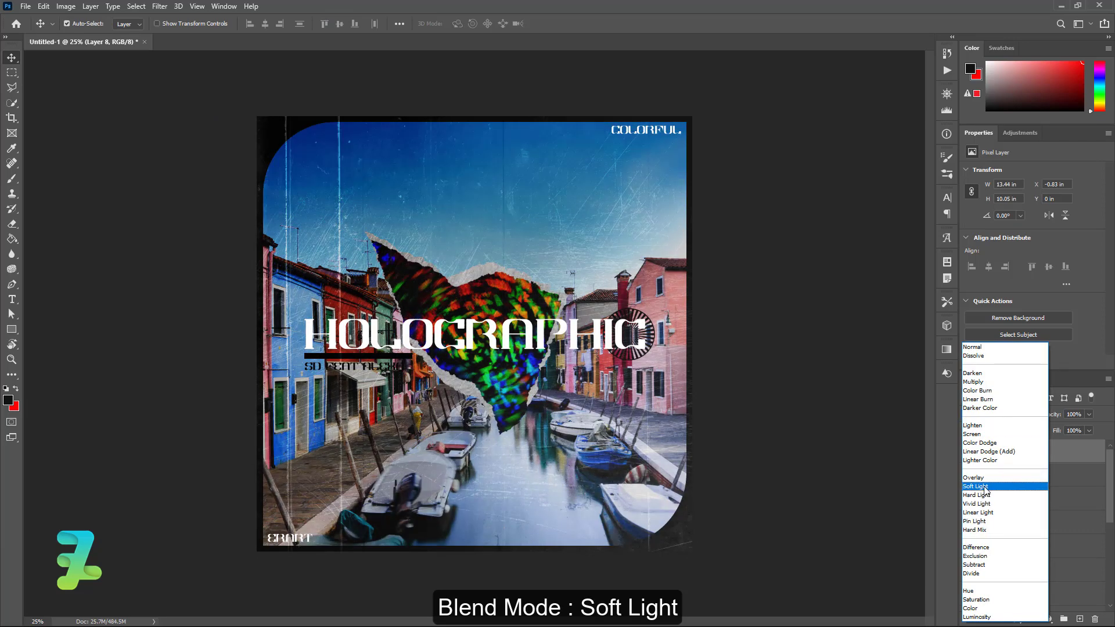
{"action": "left_click", "coordinate": [985, 491]}
- Load the rounded Rectangle 1 frame's outline as a selection
{"action": "scroll", "coordinate": [1020, 534], "scroll_direction": "down", "scroll_amount": 3}
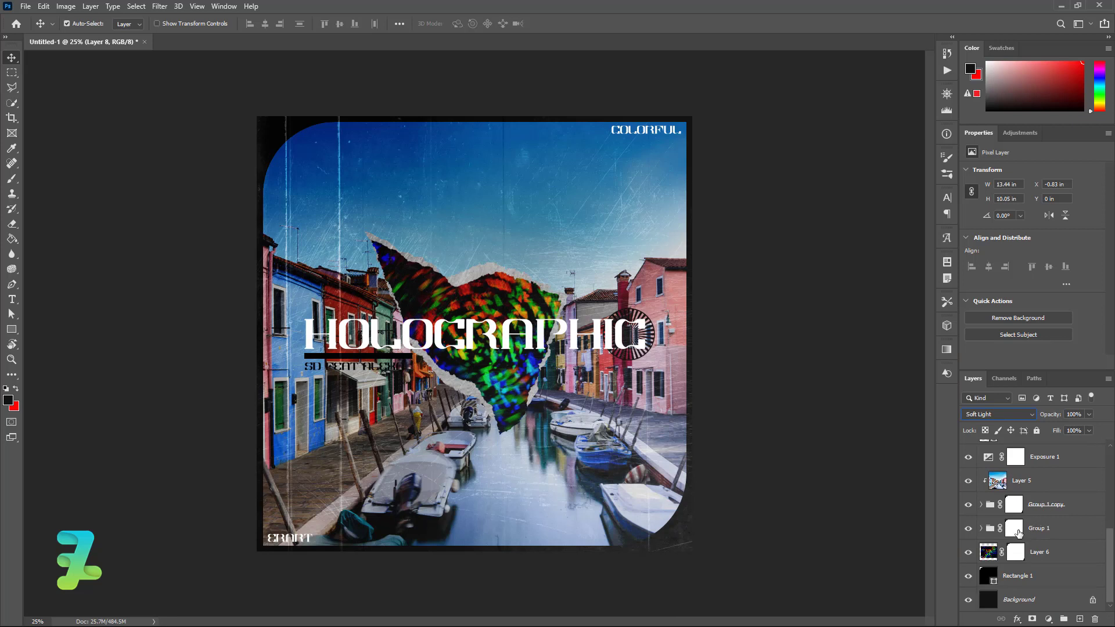
{"action": "left_click", "coordinate": [989, 576], "text": "ctrl"}
{"action": "scroll", "coordinate": [1017, 546], "scroll_direction": "up", "scroll_amount": 3}
- Add layer masks limiting both the film texture and scratches layers to the rounded frame
{"action": "scroll", "coordinate": [1015, 511], "scroll_direction": "up", "scroll_amount": 2}
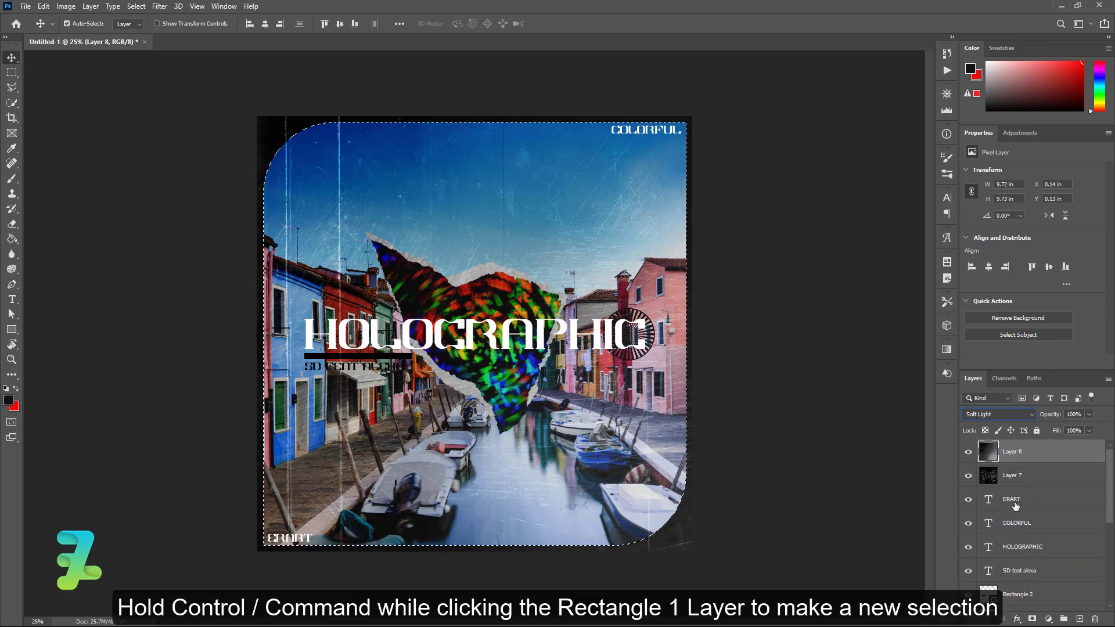
{"action": "left_click", "coordinate": [1033, 619]}
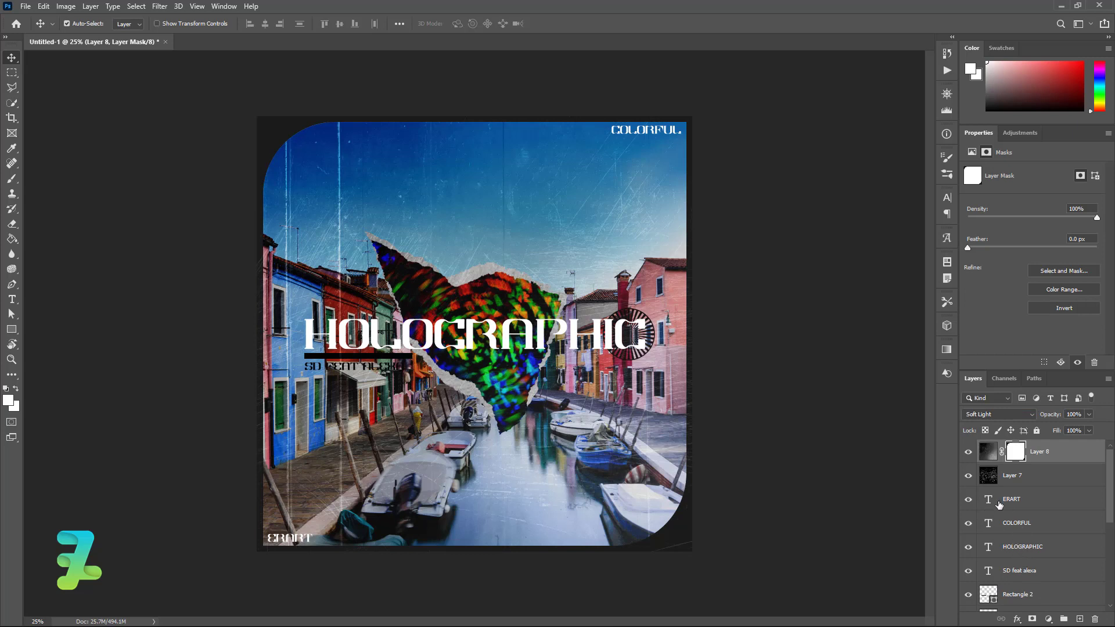
{"action": "key", "text": "ctrl"}
{"action": "left_click", "coordinate": [1025, 482]}
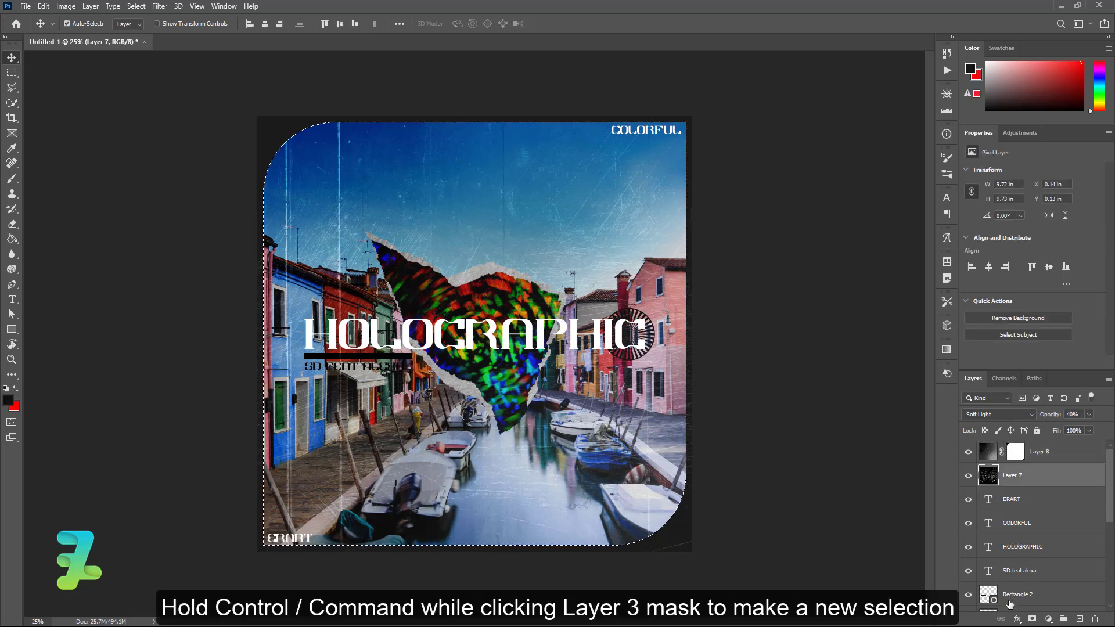
{"action": "left_click", "coordinate": [1033, 619]}
{"action": "key", "text": "ctrl+d"}
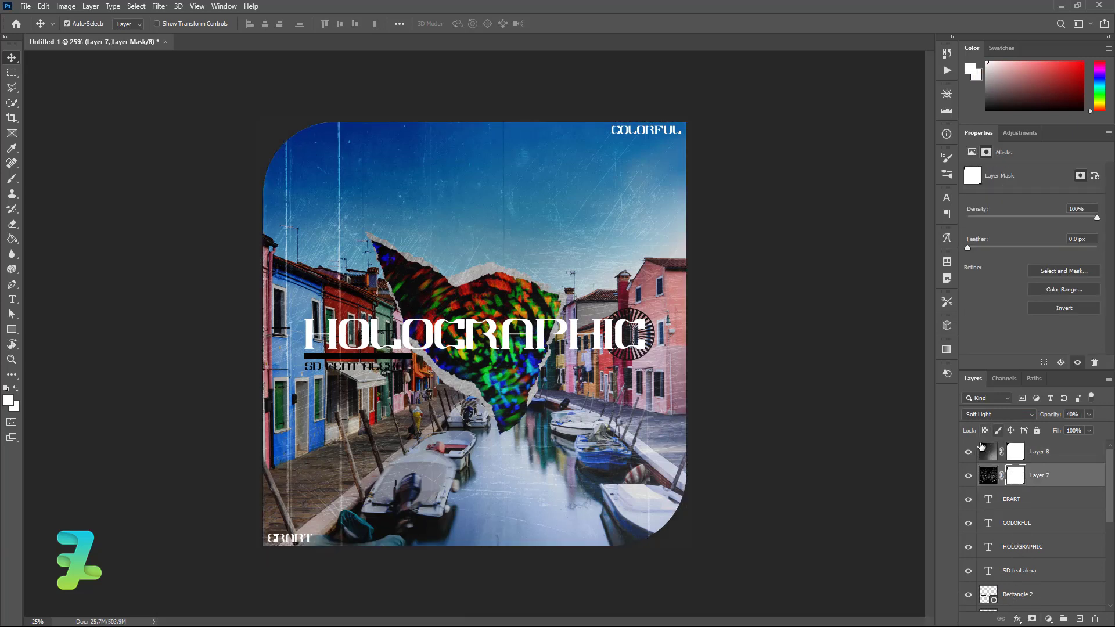
- Lower the film grunge layer's opacity to 48%
{"action": "left_click", "coordinate": [988, 451]}
{"action": "left_click", "coordinate": [1089, 415]}
{"action": "mouse_move", "coordinate": [1086, 433]}
{"action": "left_mouse_down"}
{"action": "mouse_move", "coordinate": [1026, 424]}
{"action": "mouse_move", "coordinate": [1062, 427]}
{"action": "left_mouse_up"}
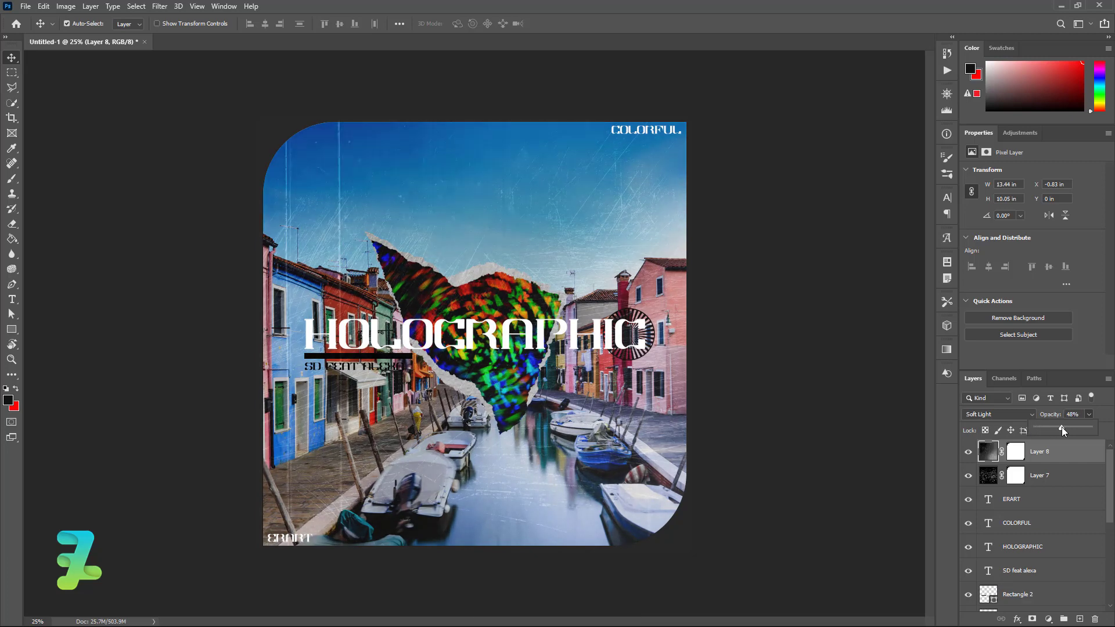
{"action": "left_click", "coordinate": [993, 479]}
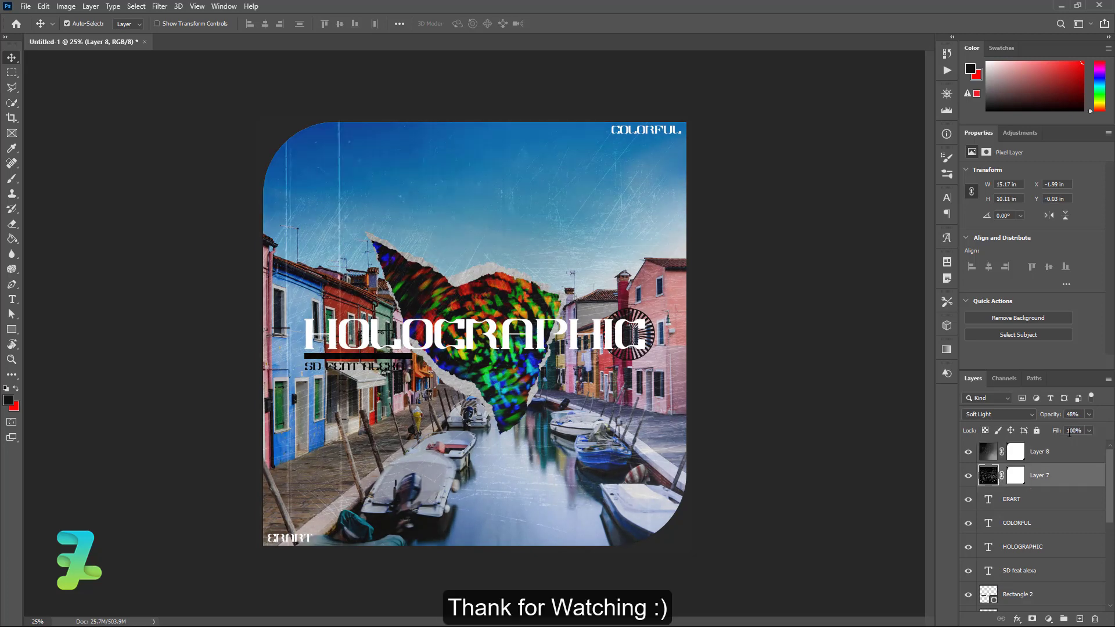